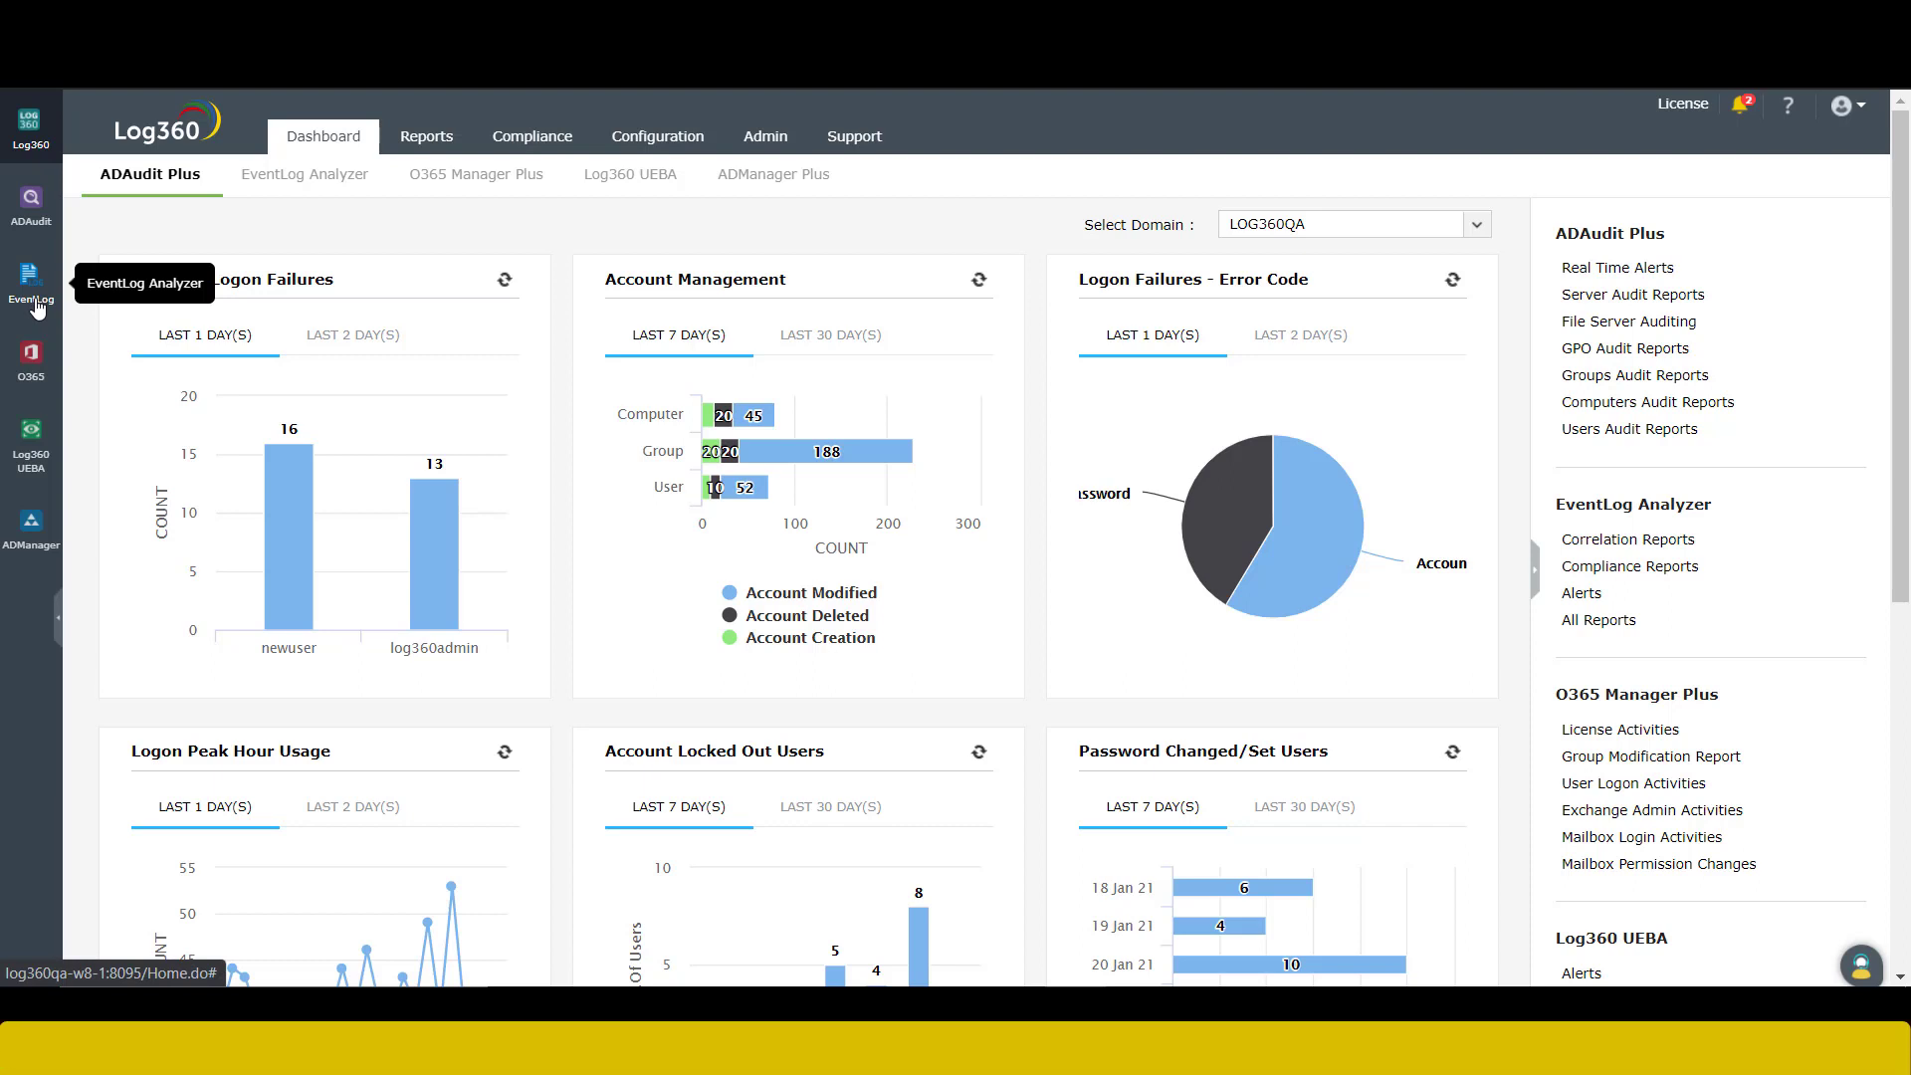
- Switch to the EventLog Analyzer module and start a new log import from the Add menu
left_click(31, 283)
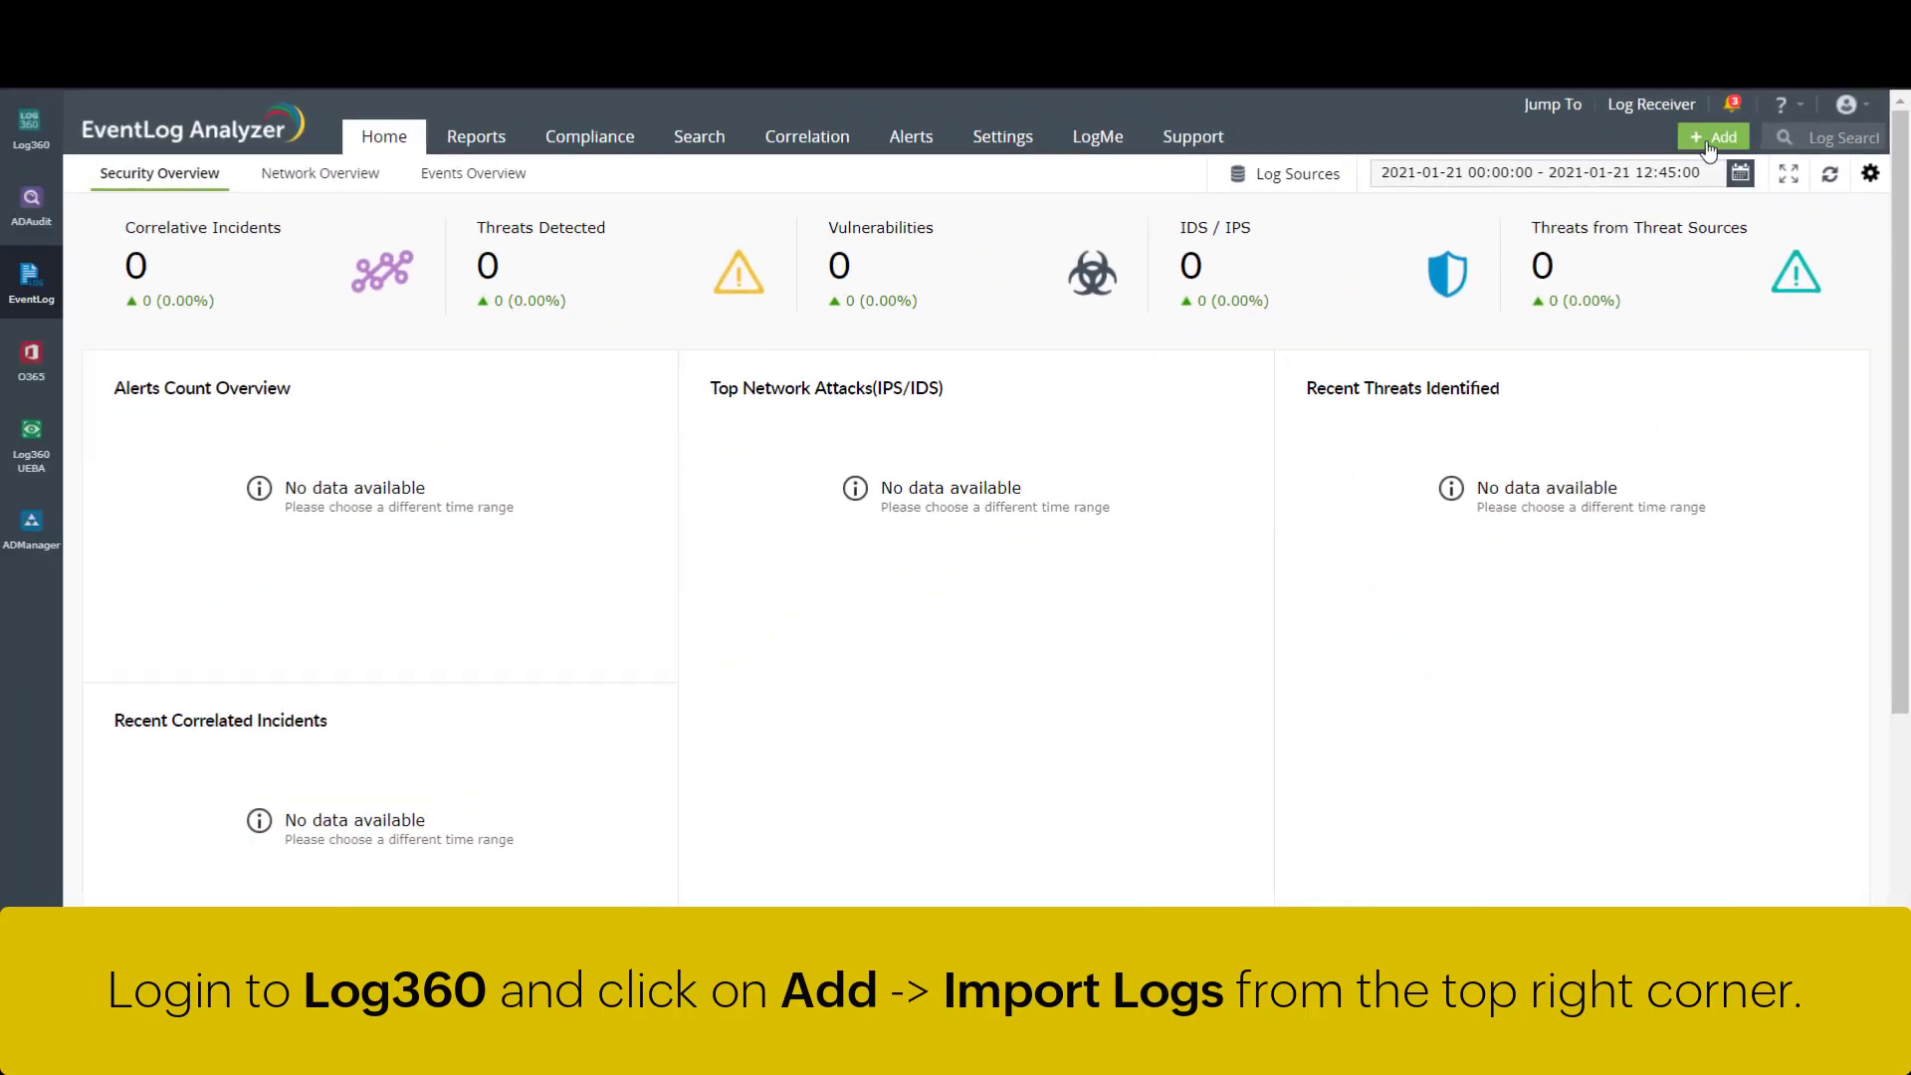
left_click(1707, 146)
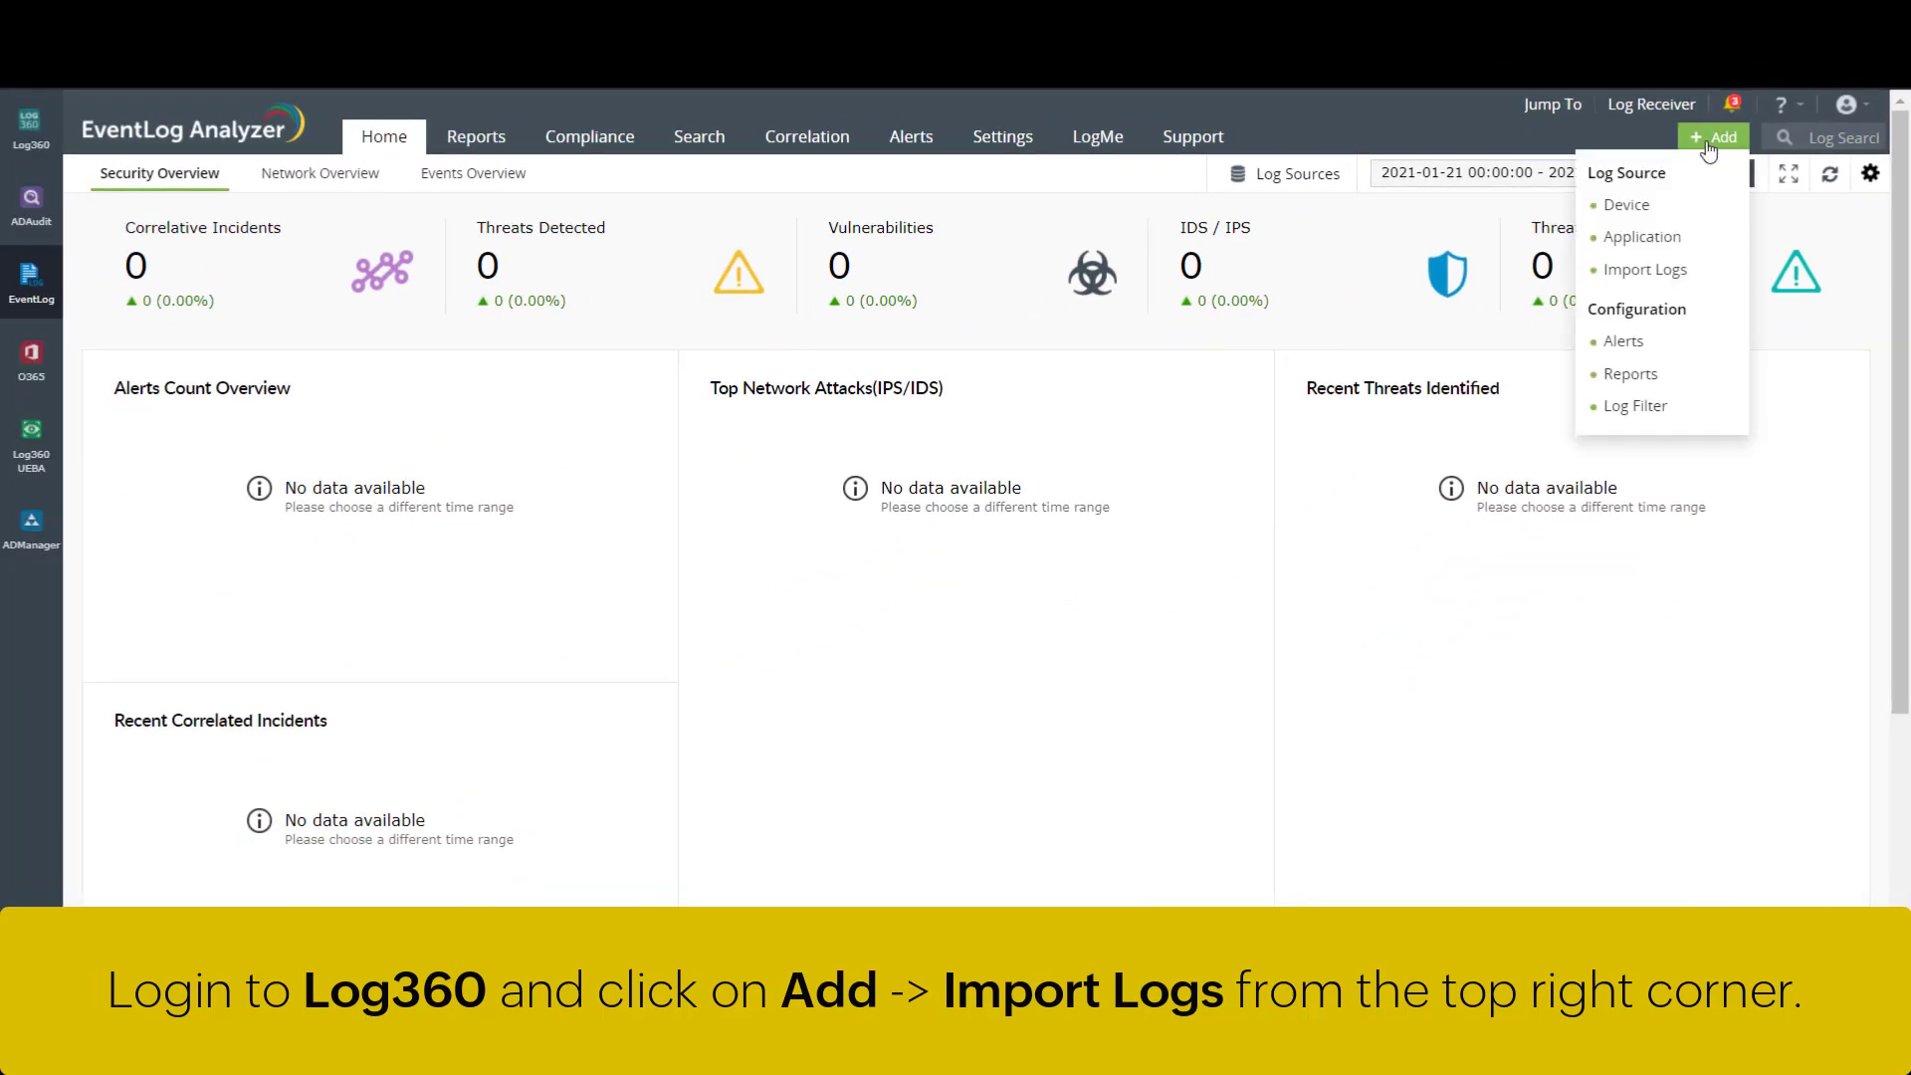
left_click(1708, 278)
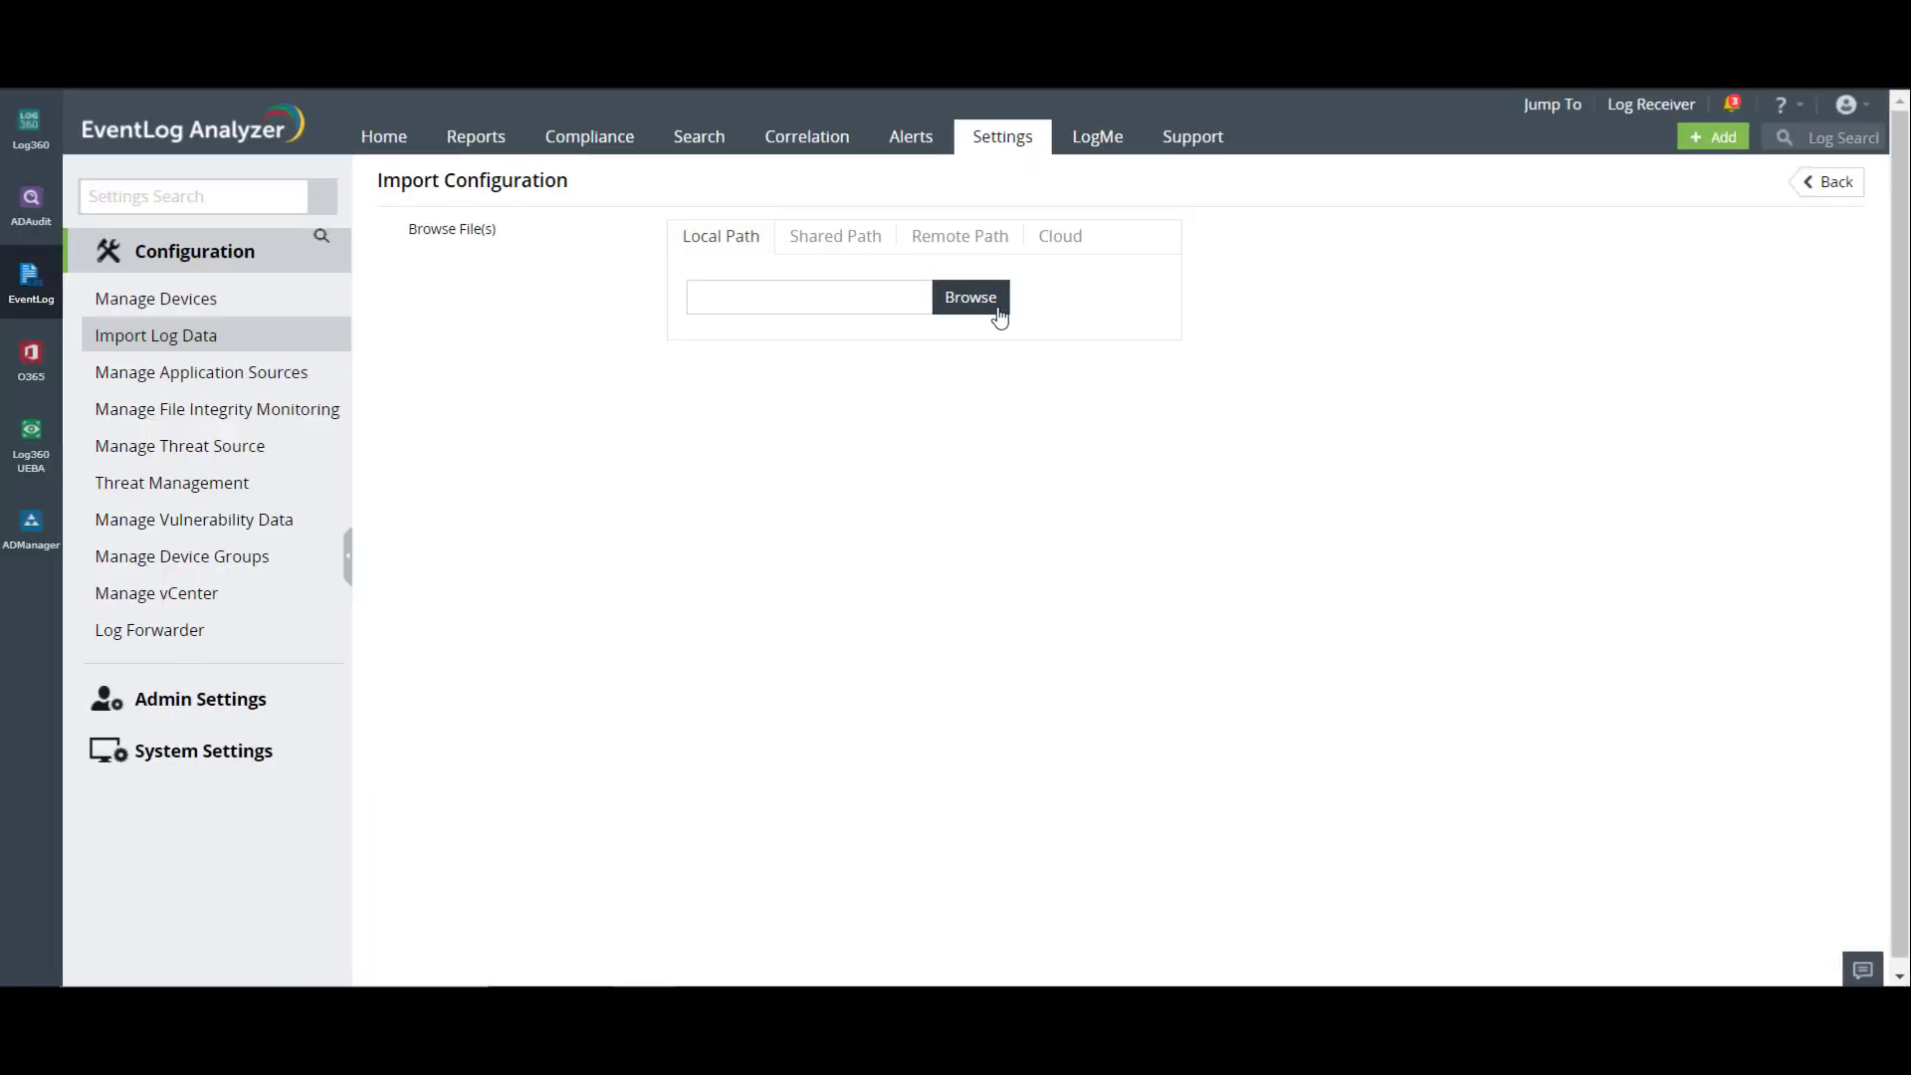
- Browse the local Desktop and select the Application logs file for import
left_click(996, 310)
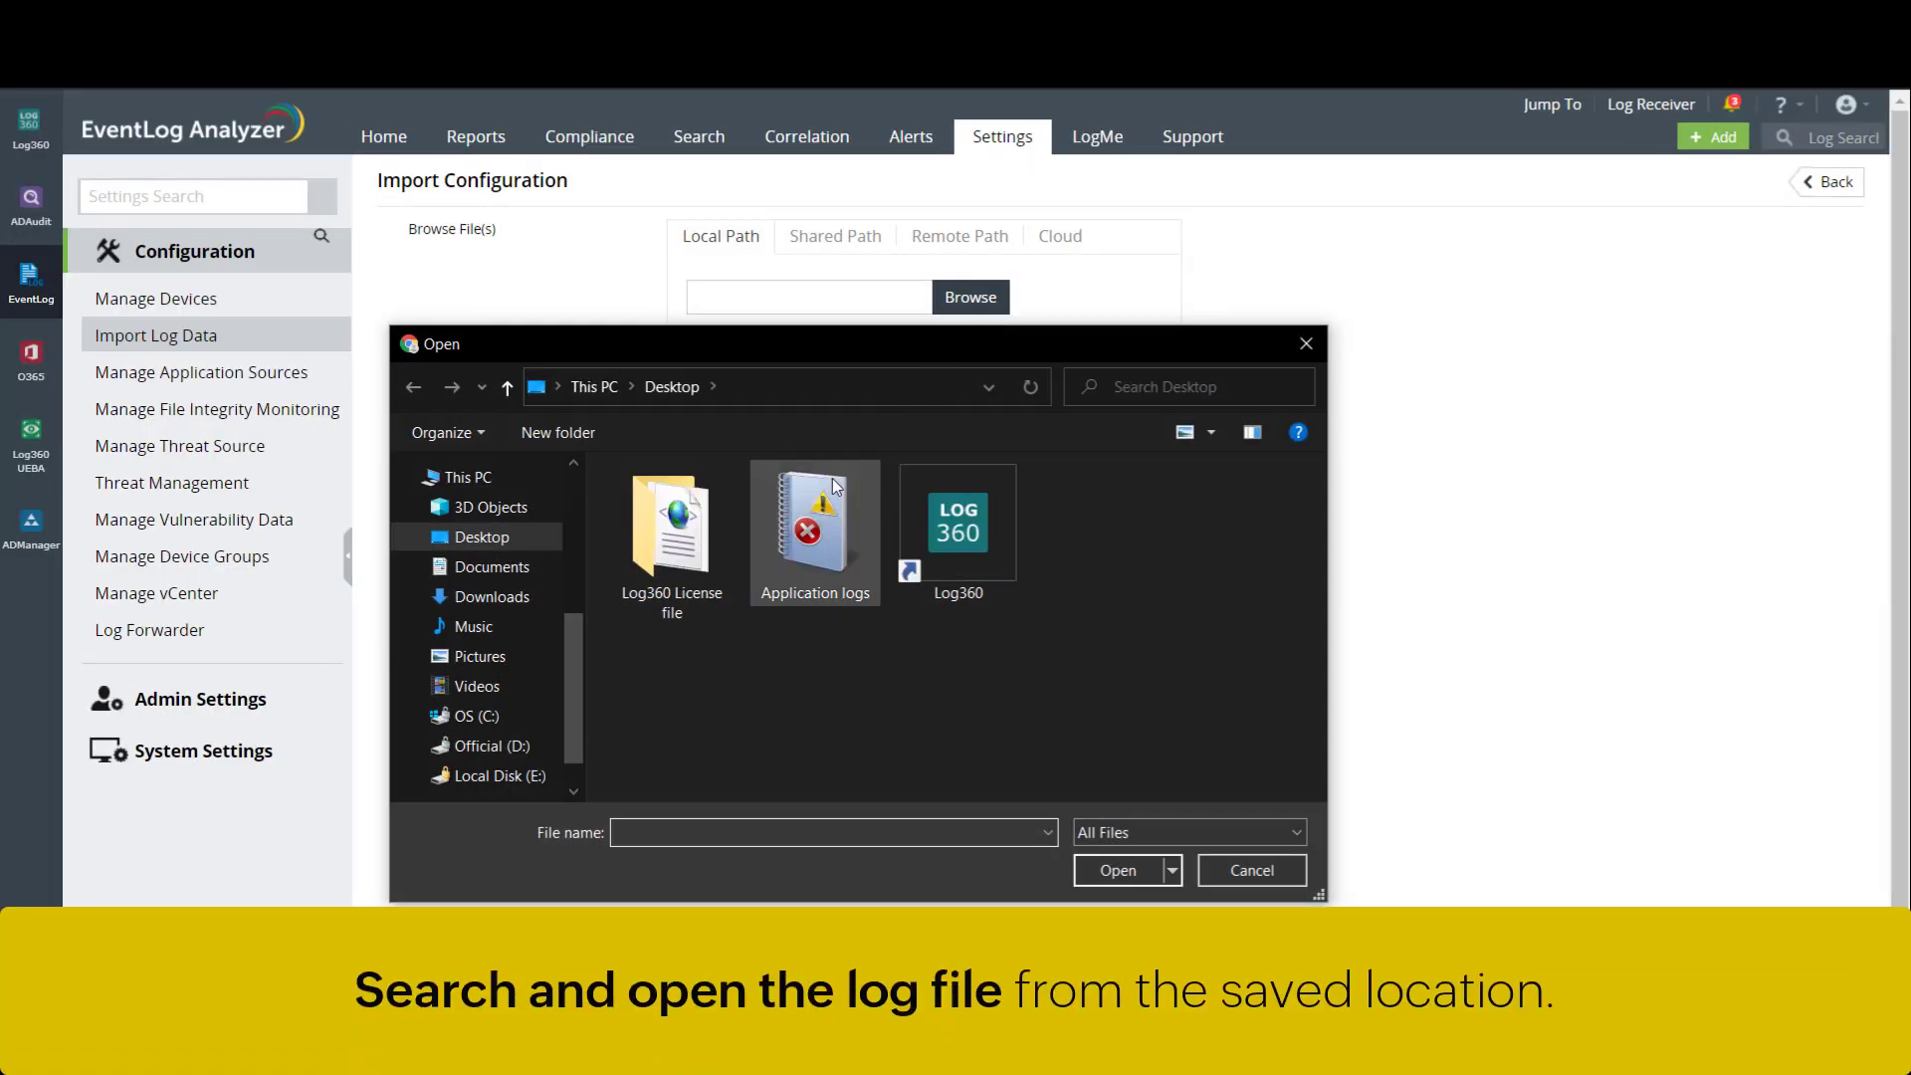
left_click(824, 595)
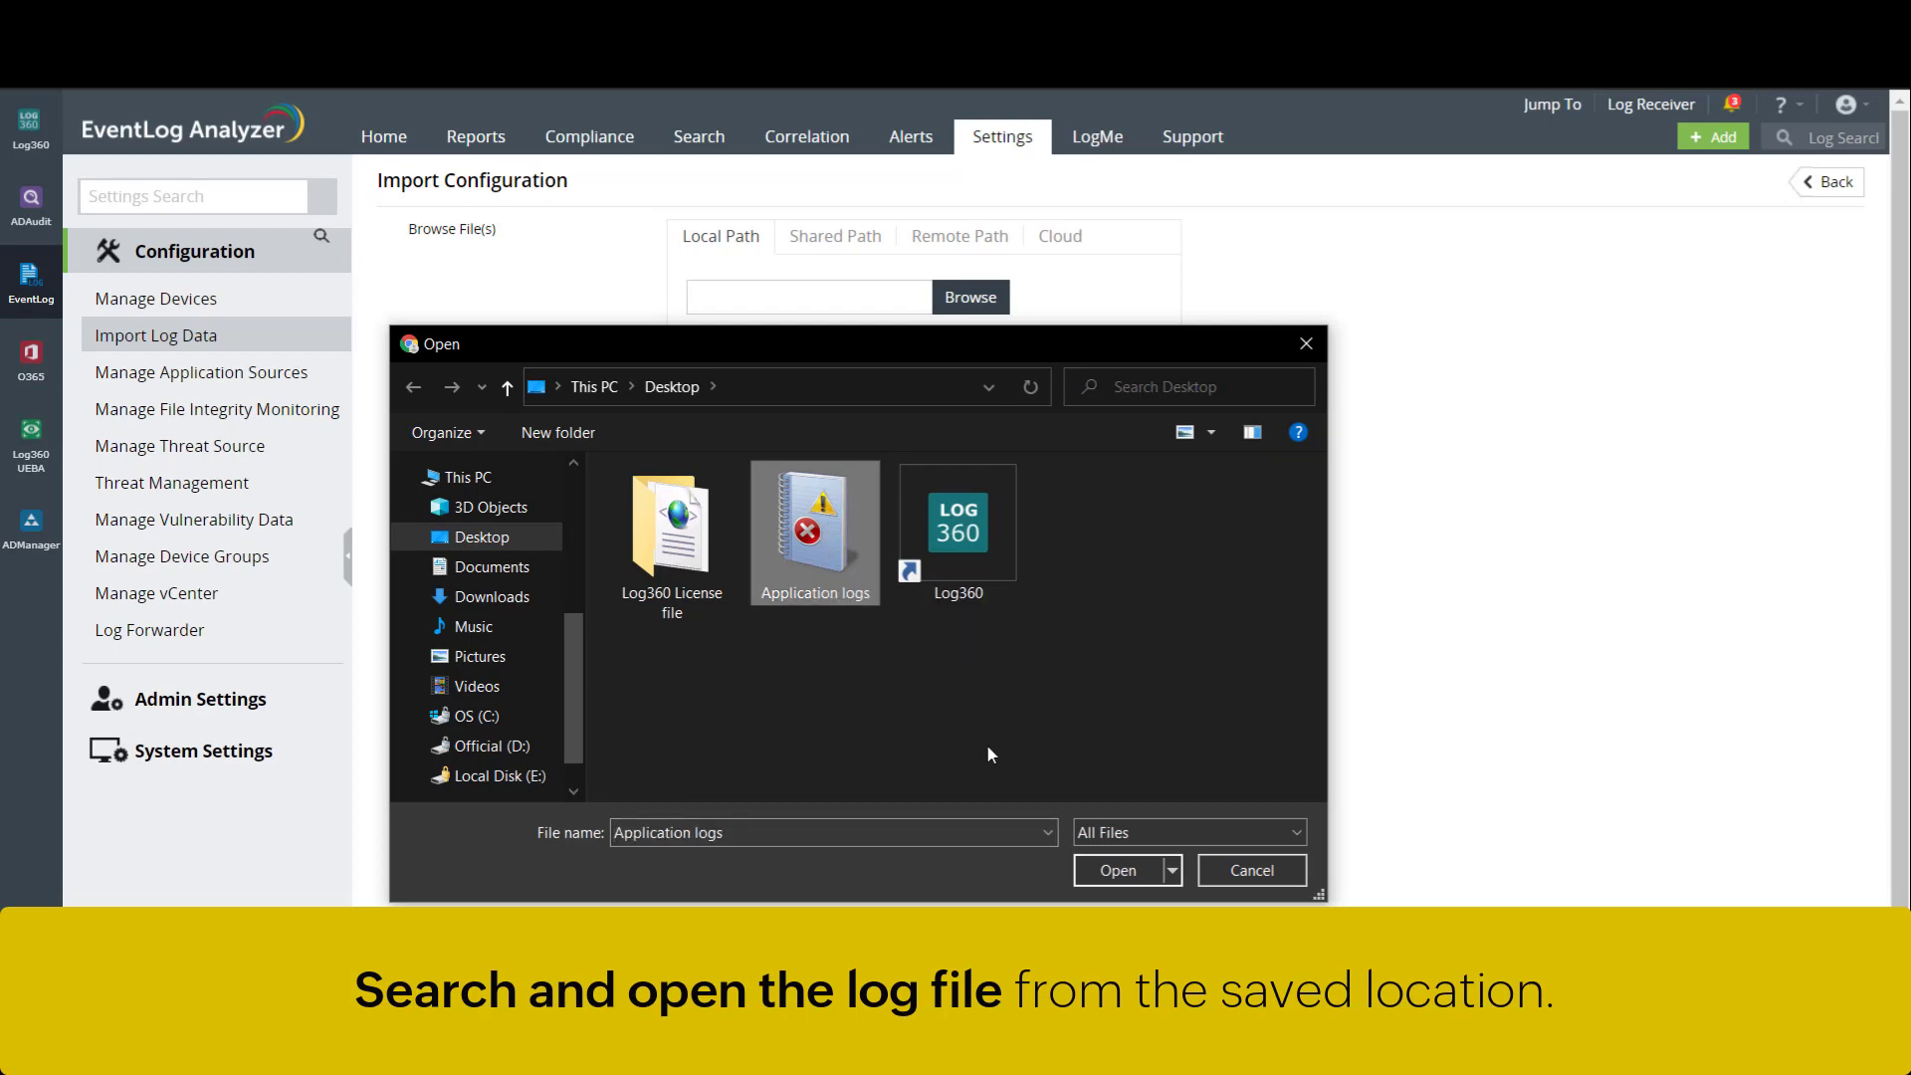
- Add Application logs.evtx with log format Automatically Identify and review its Security log type
left_click(1140, 880)
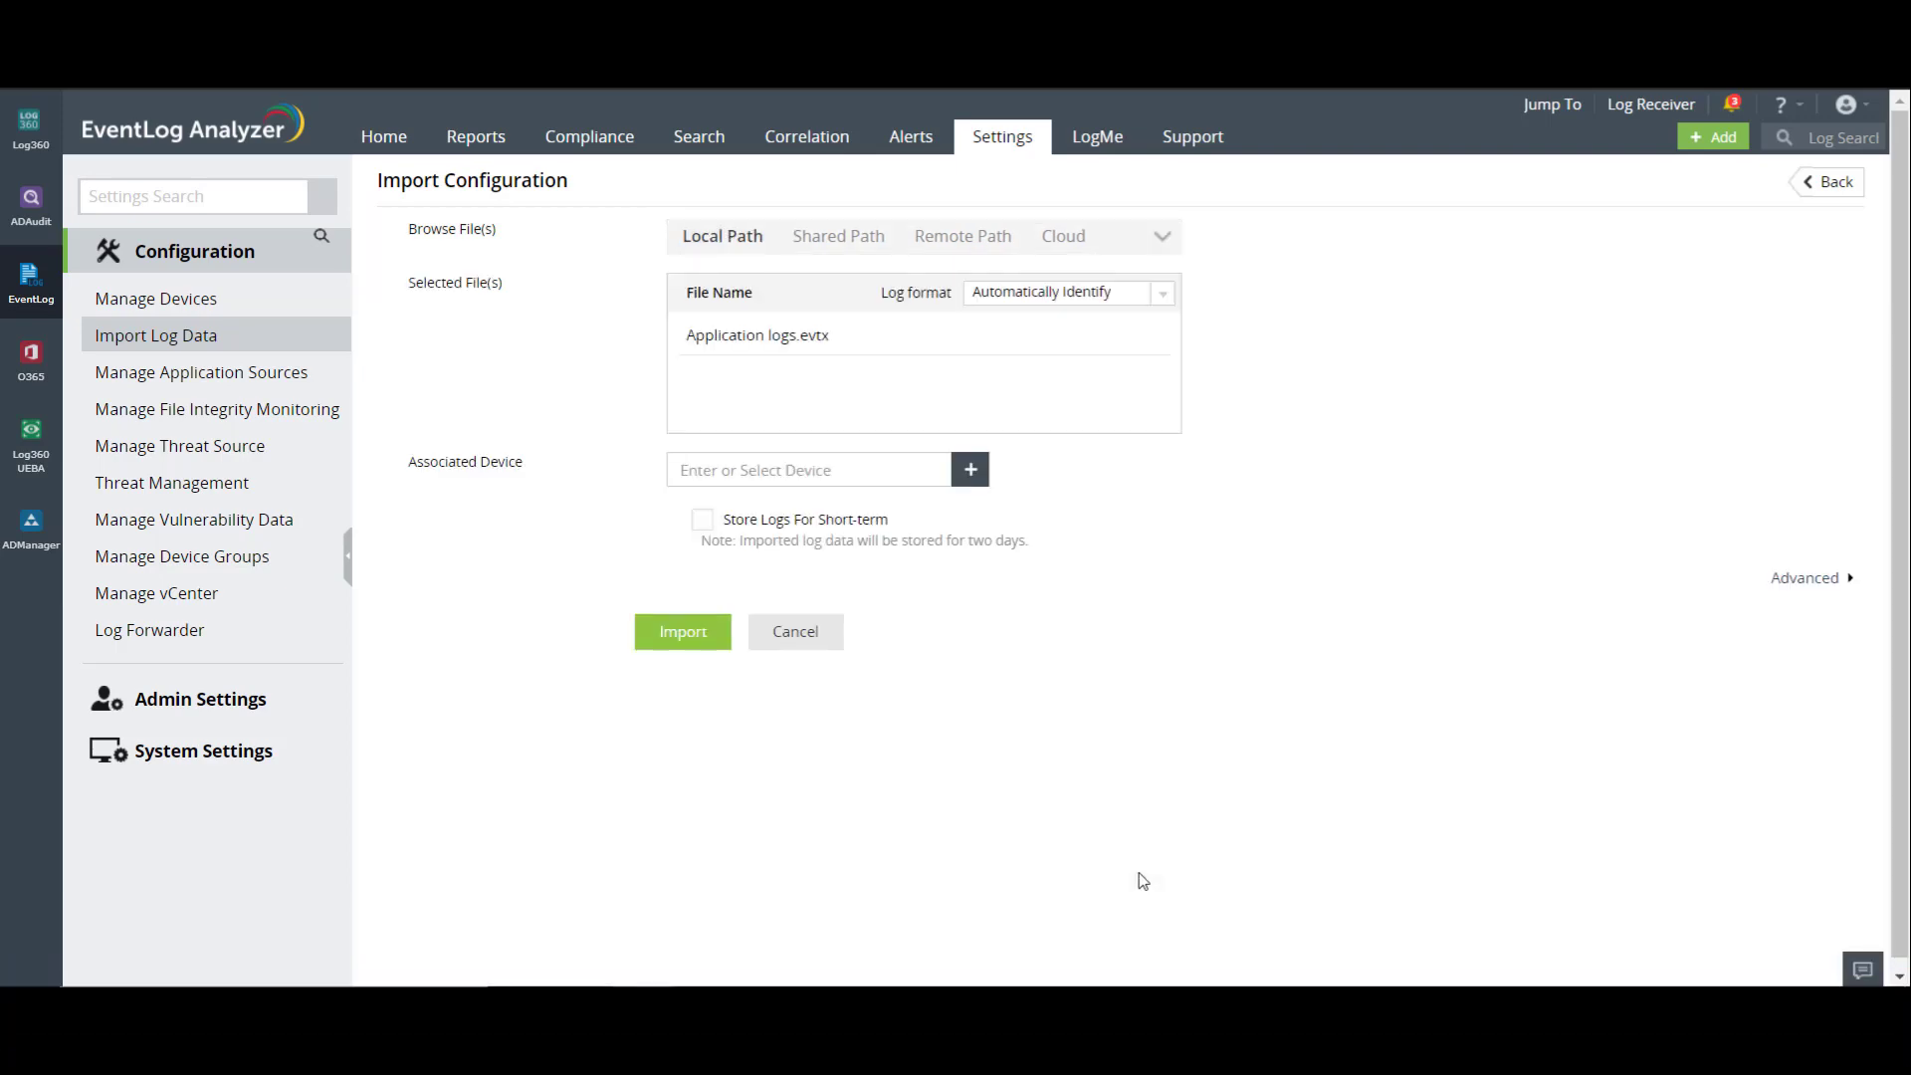
left_click(1131, 304)
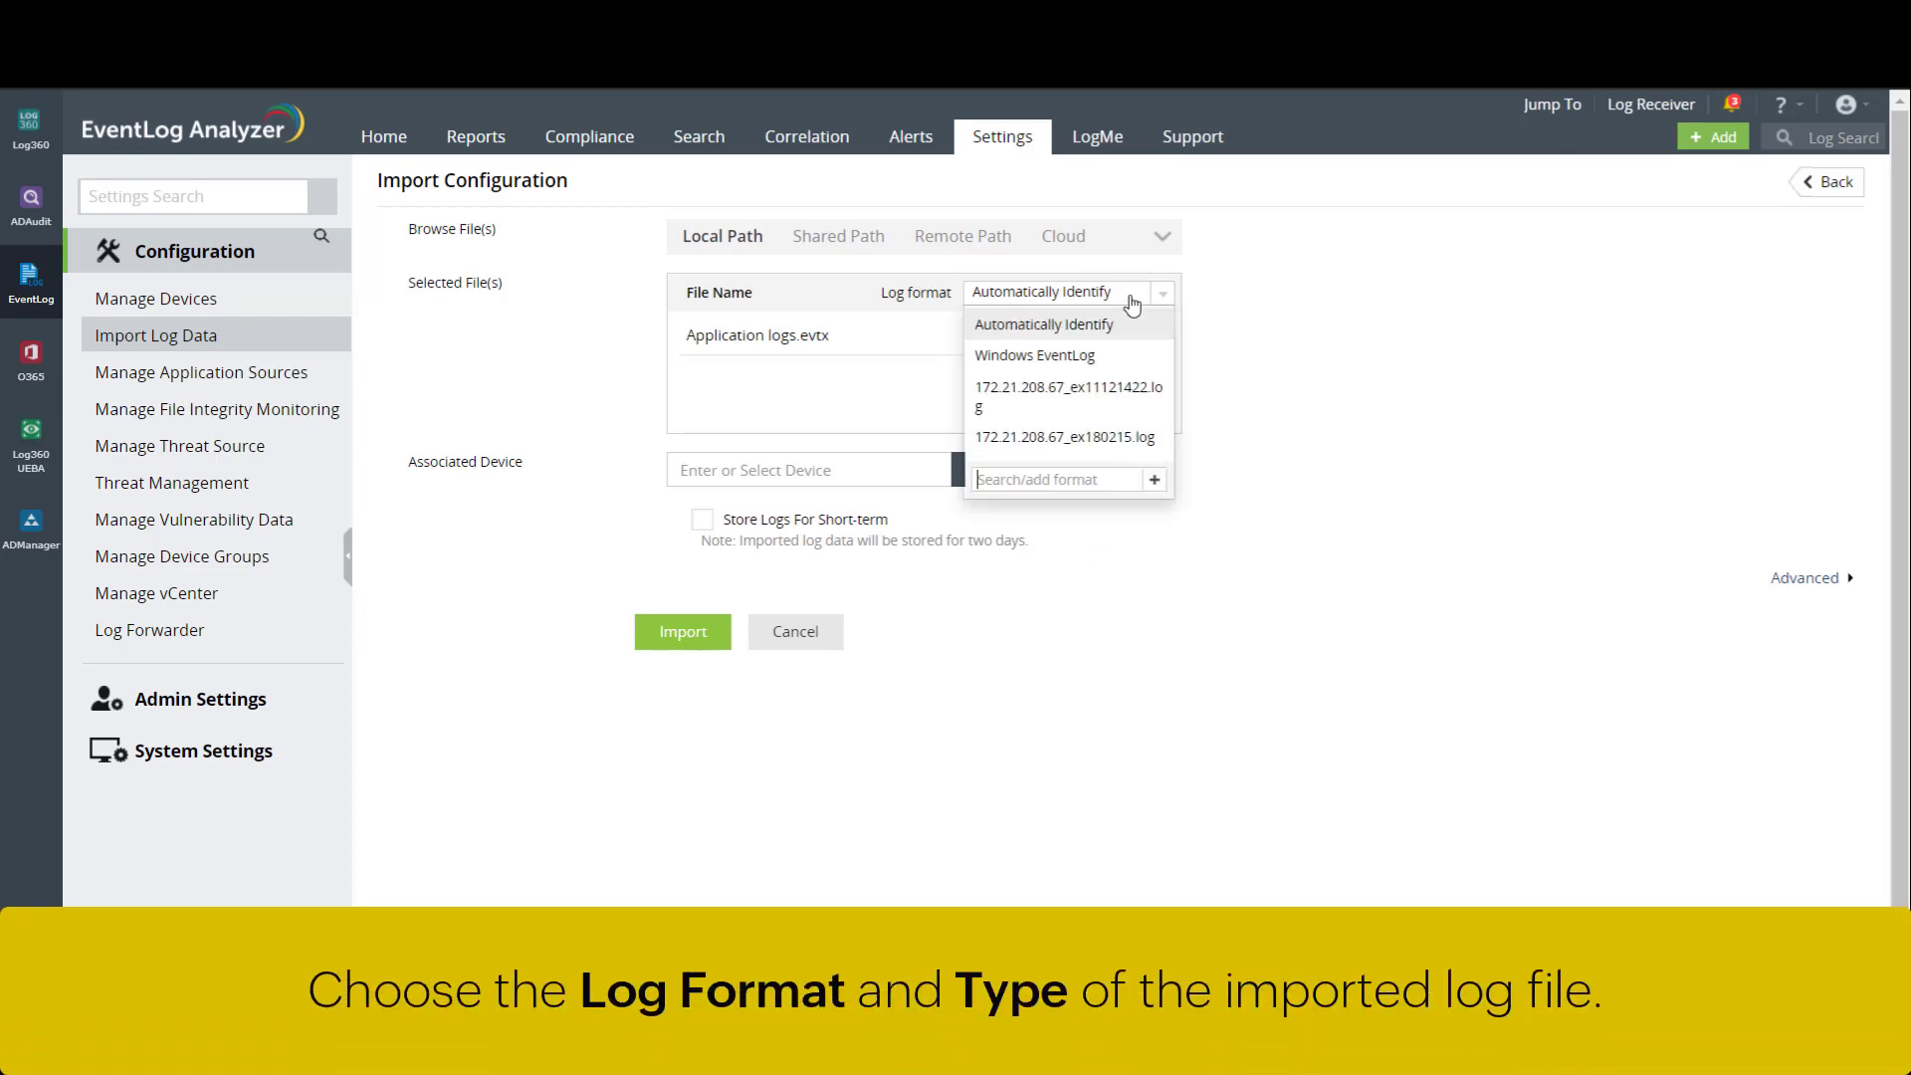
left_click(1132, 324)
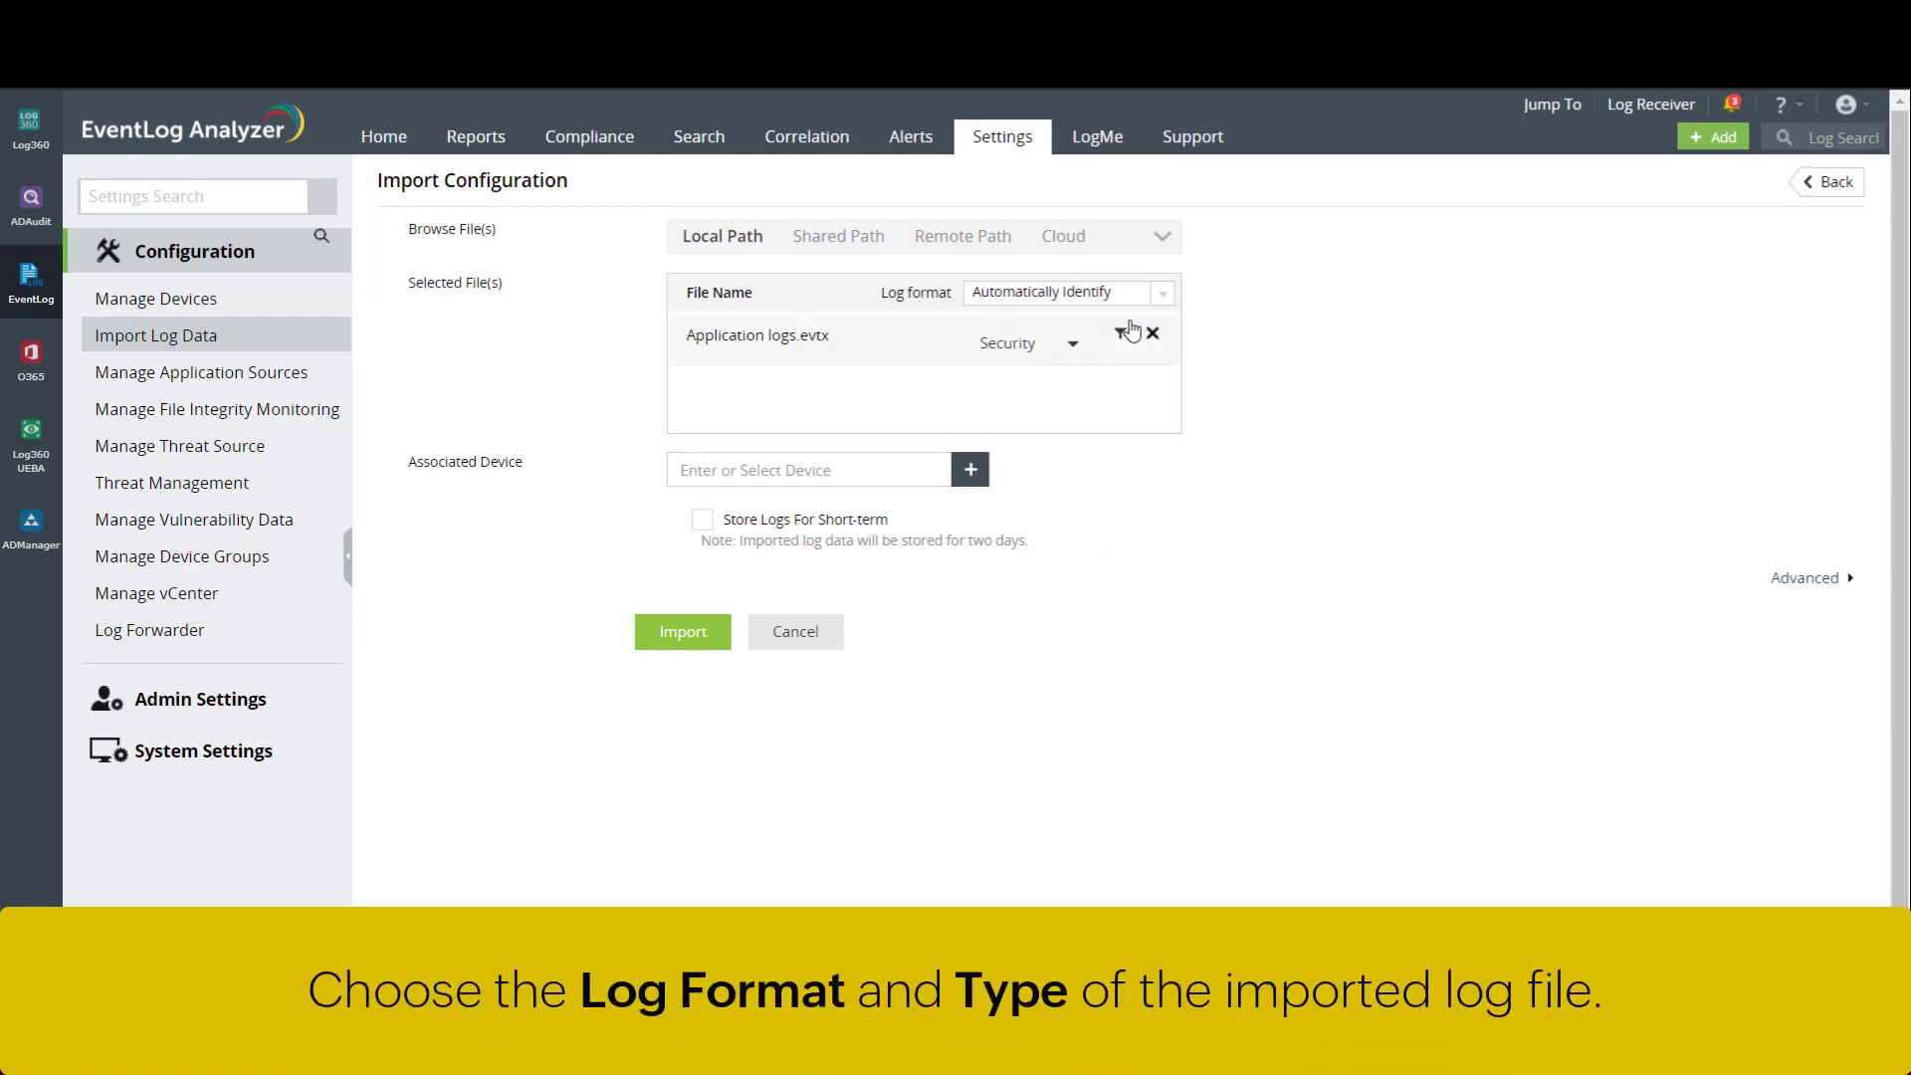
left_click(1073, 349)
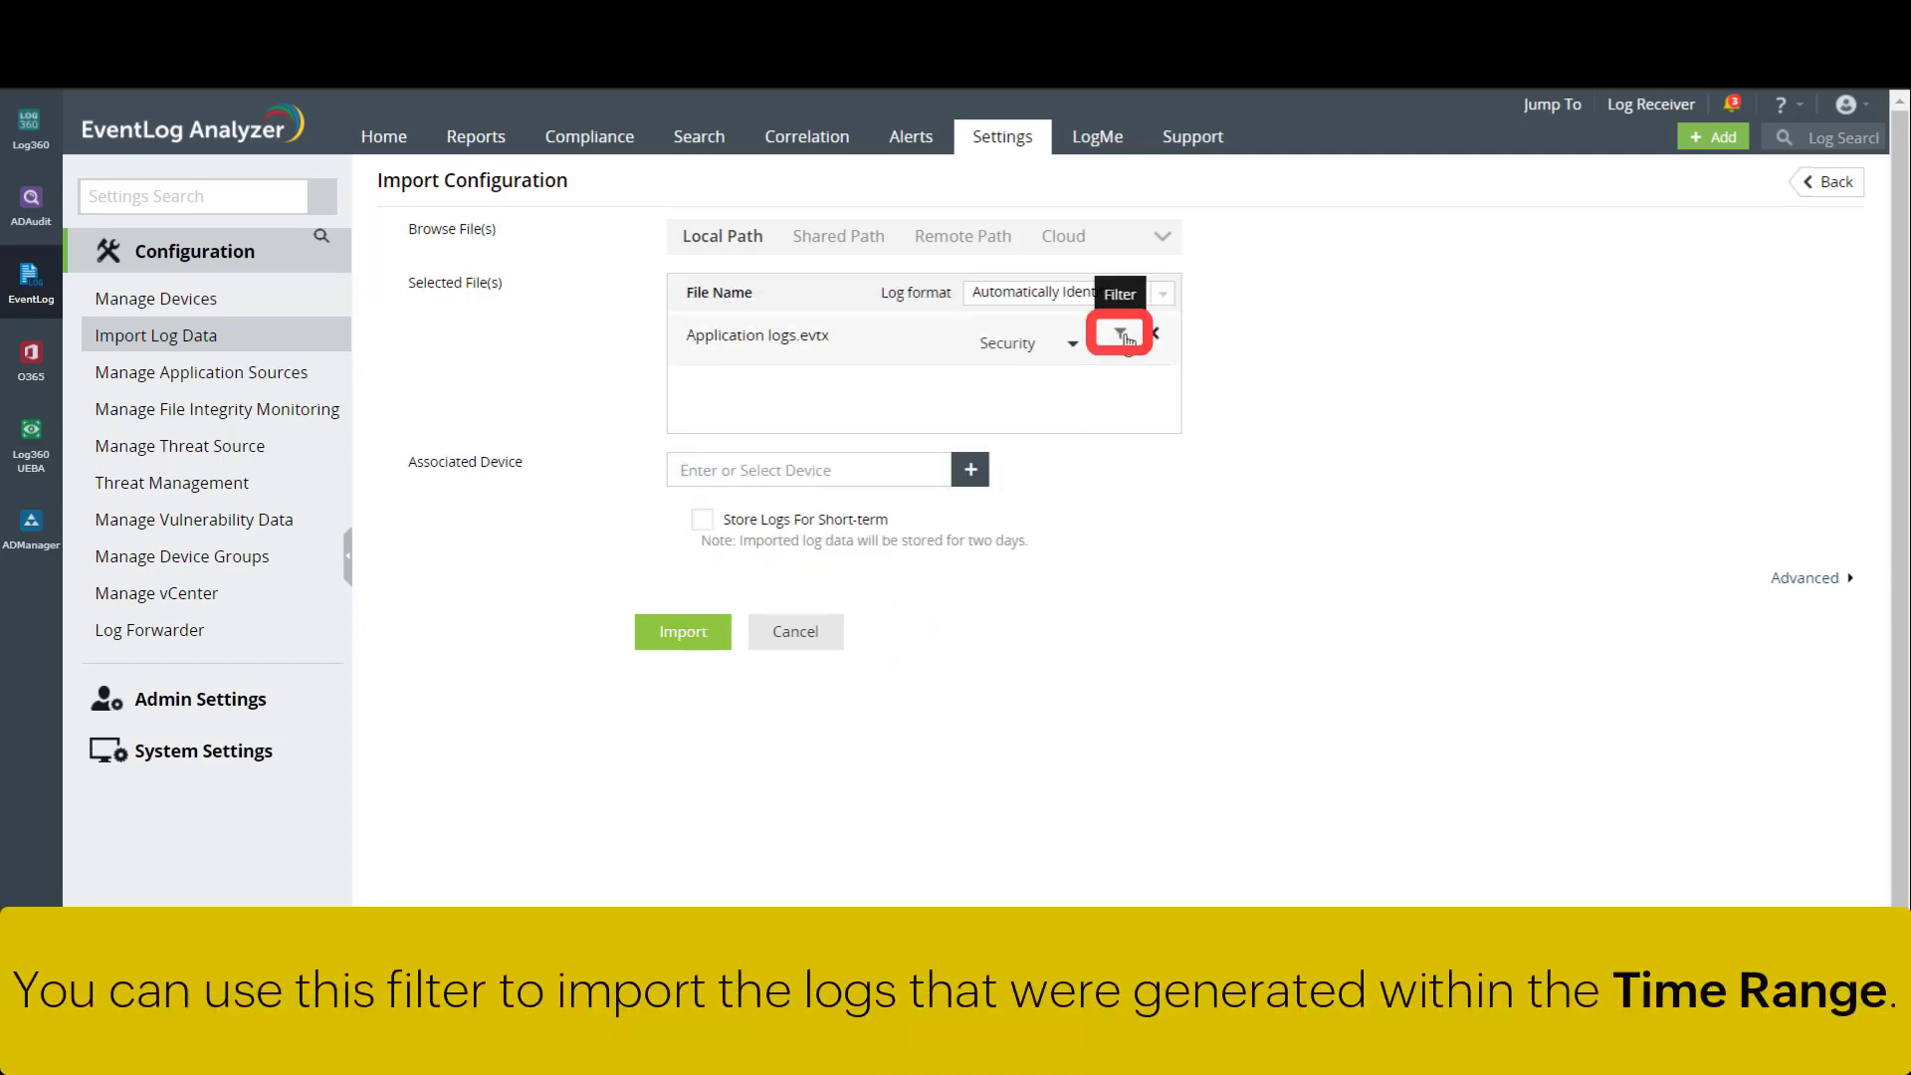
- Restrict the file's import to the last 30 days, 2020-12-22 to 2021-01-20
left_click(1123, 337)
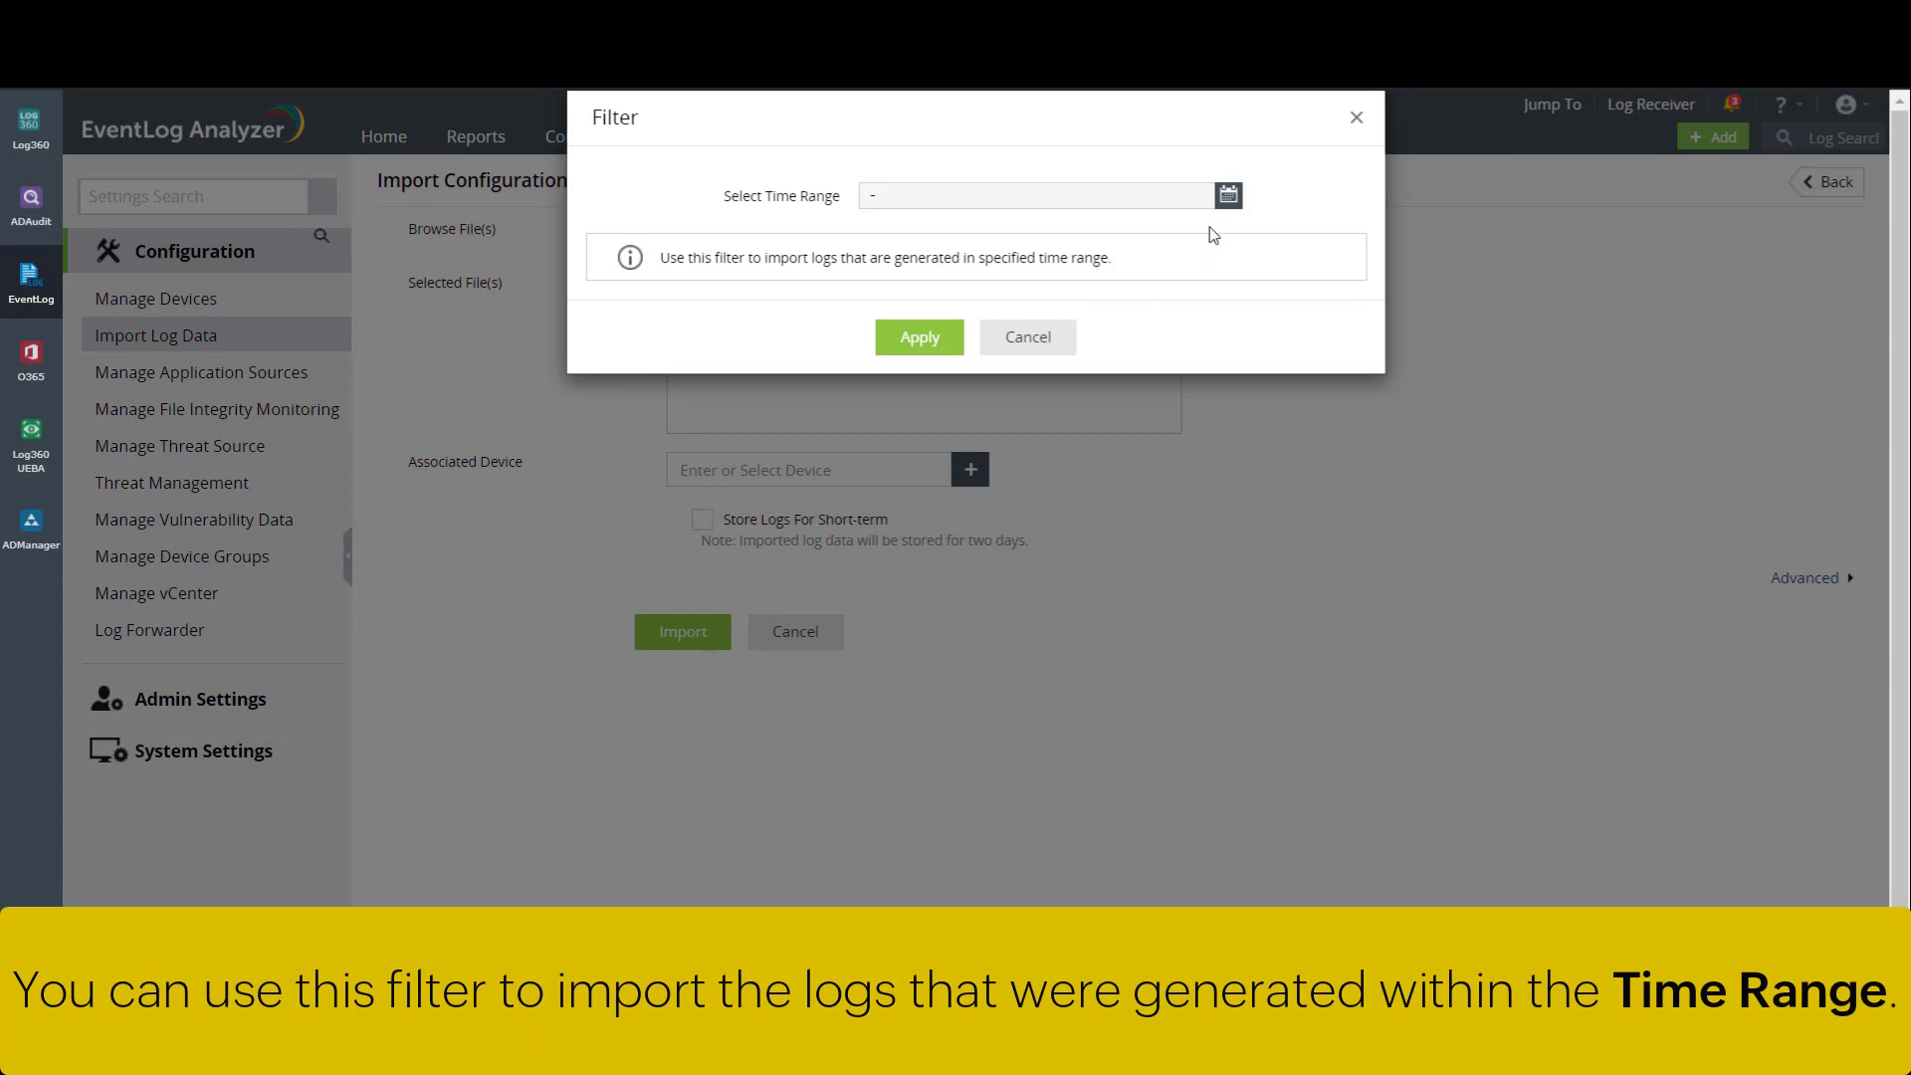
left_click(1228, 198)
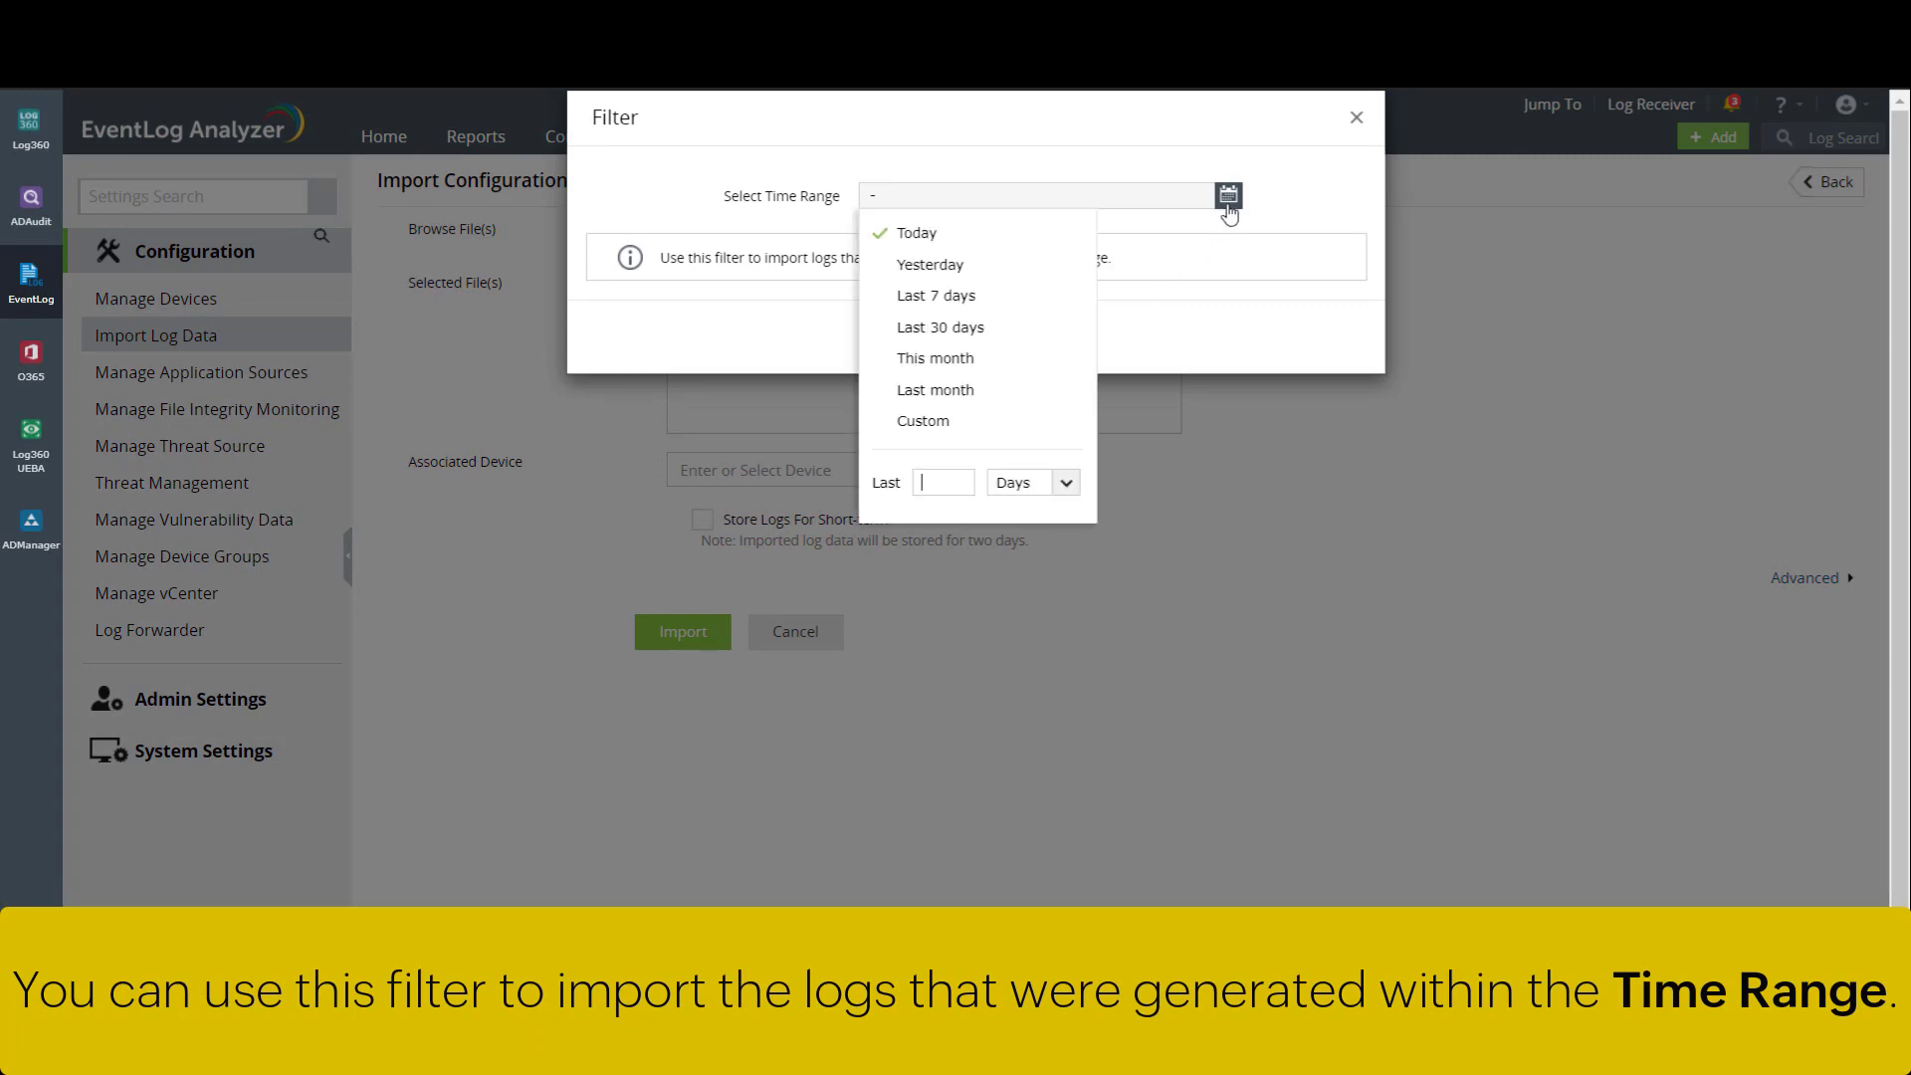
left_click(1011, 330)
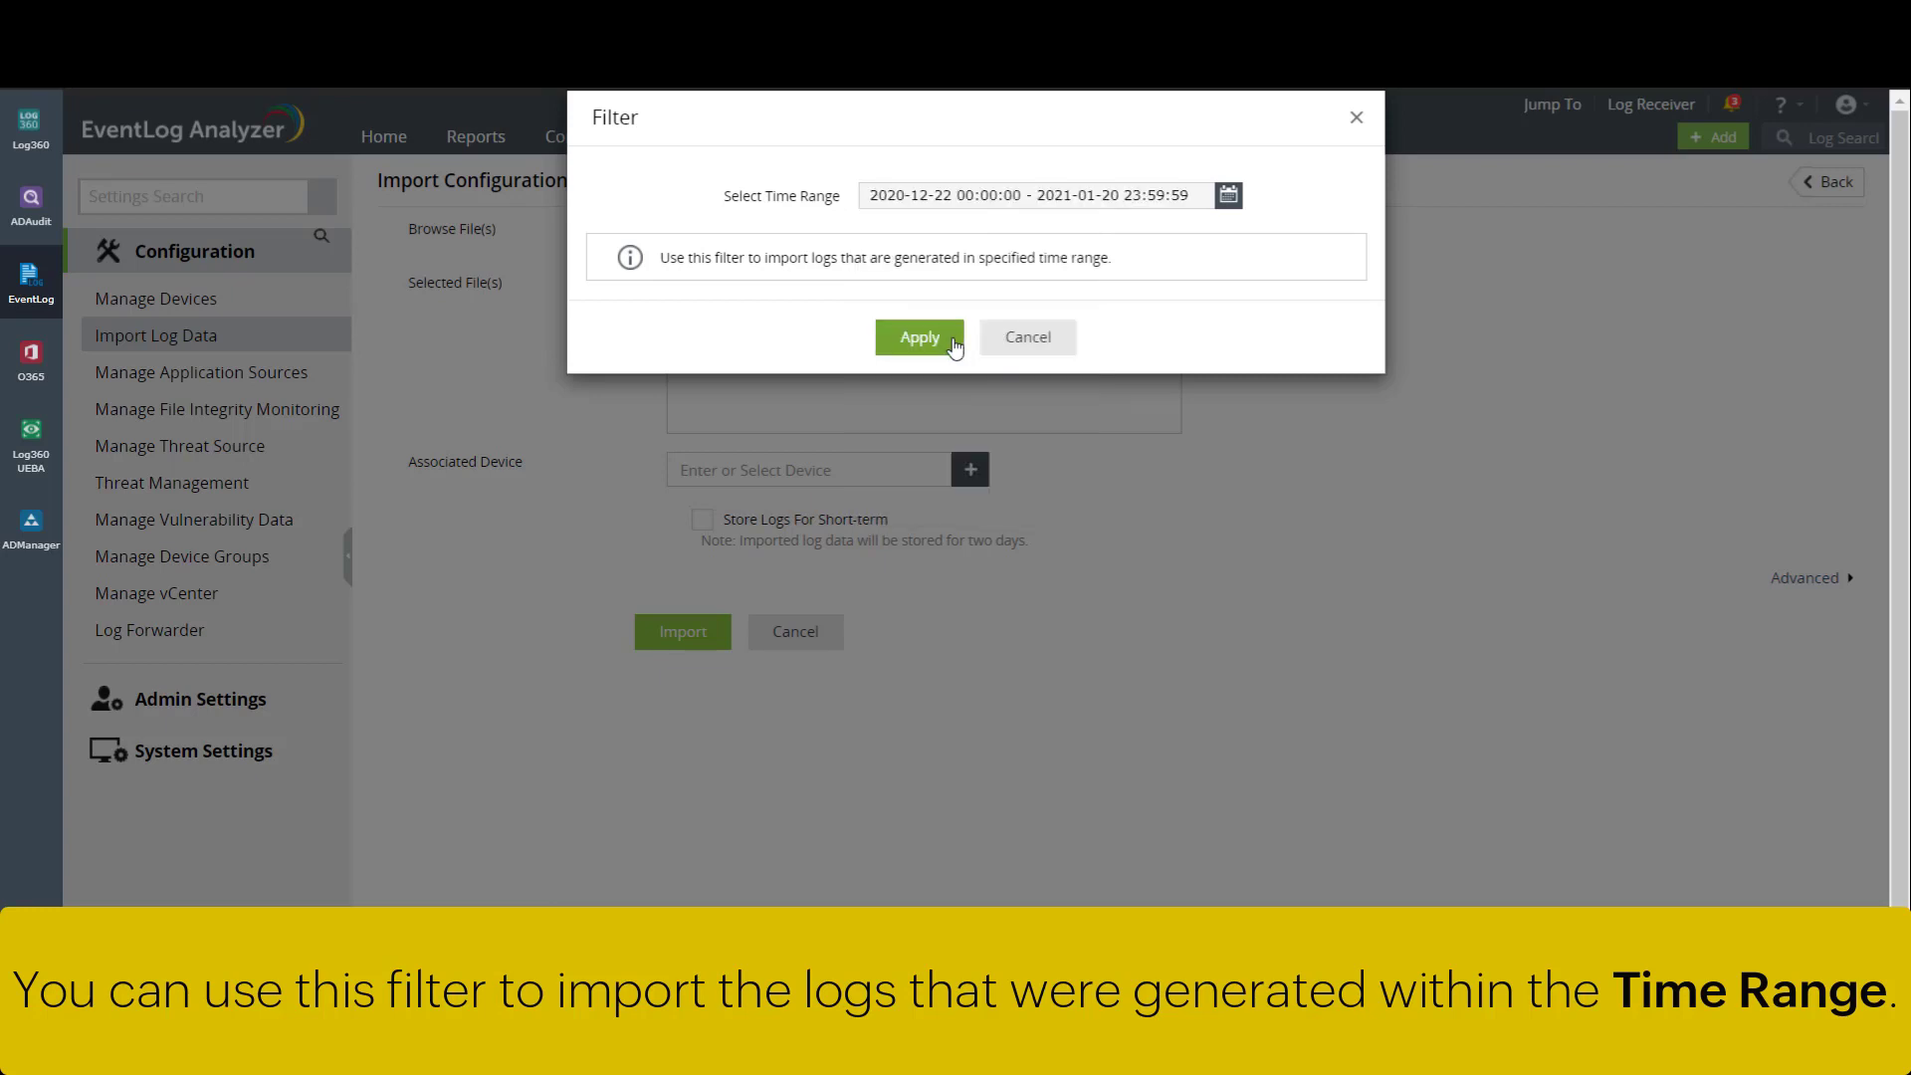
left_click(920, 338)
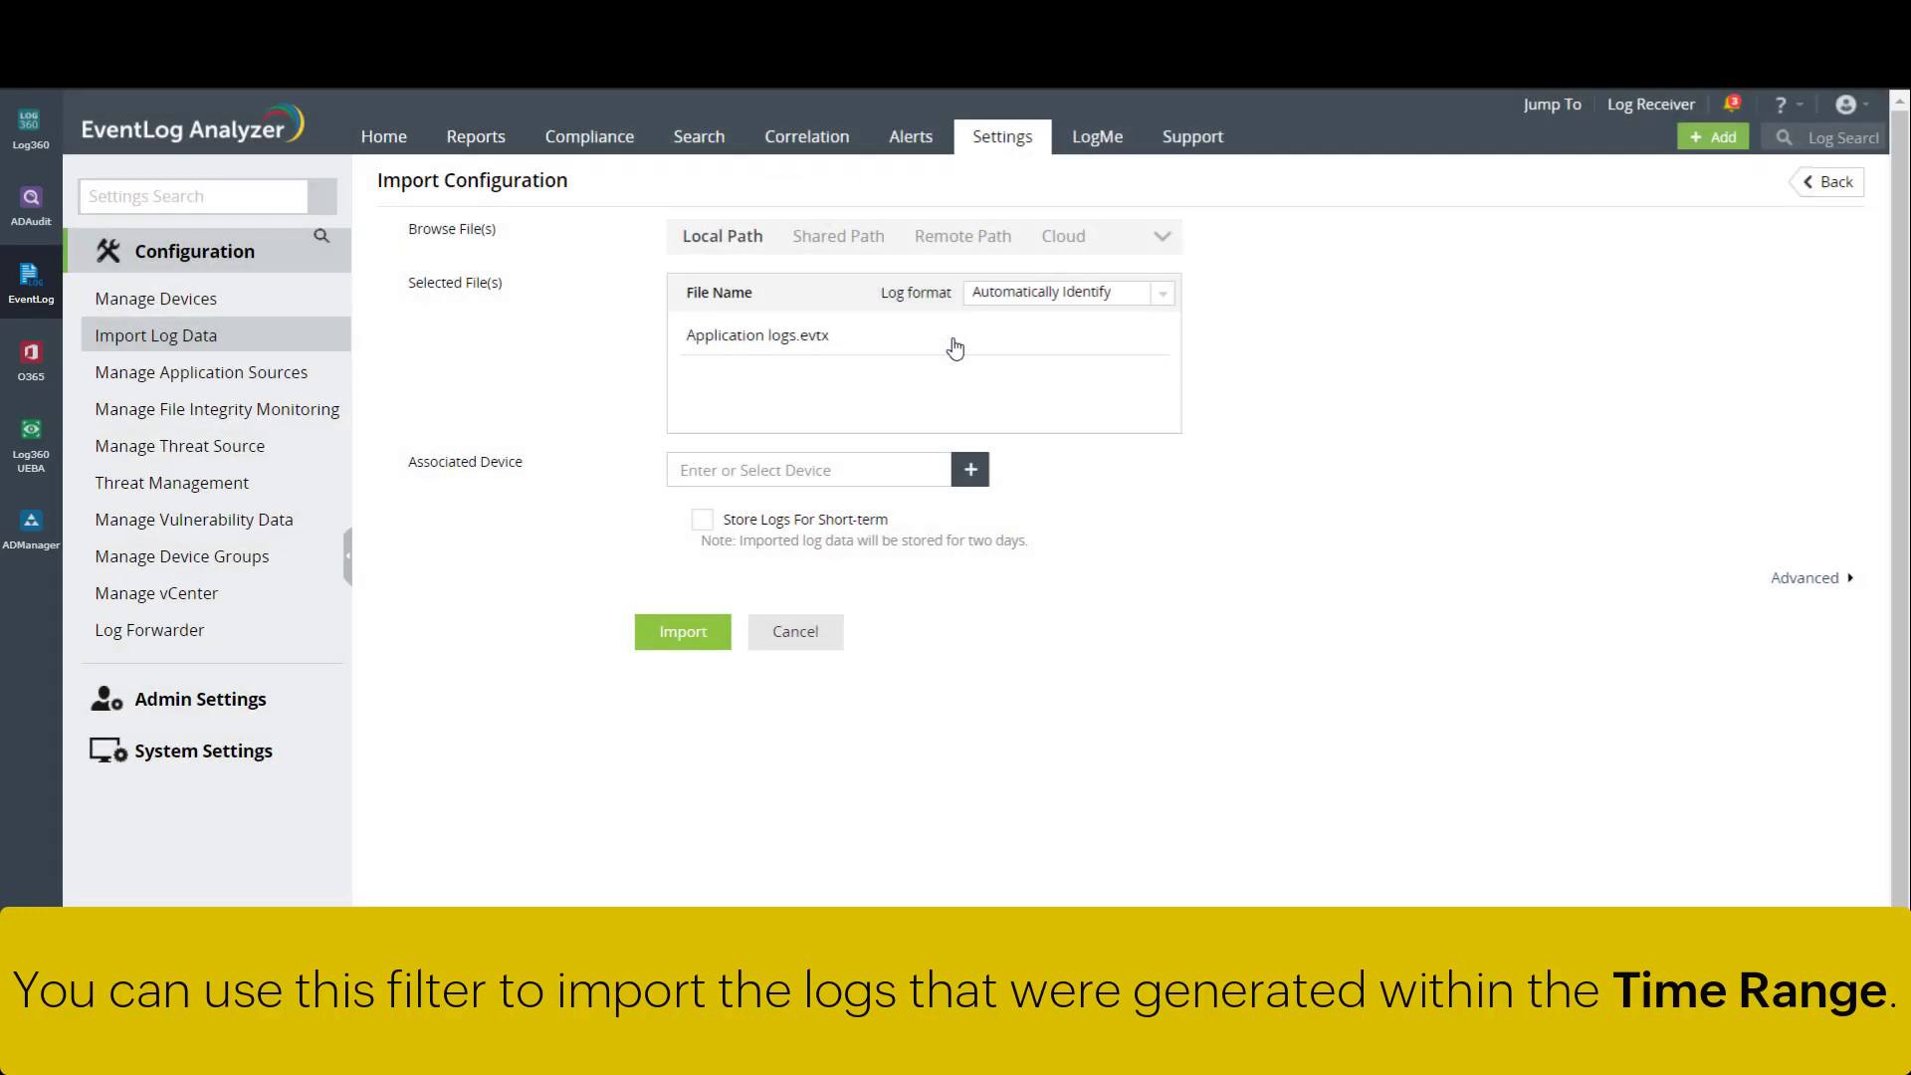
- Associate the import with WindowsGroup device LOG360QA-W16-2
left_click(979, 477)
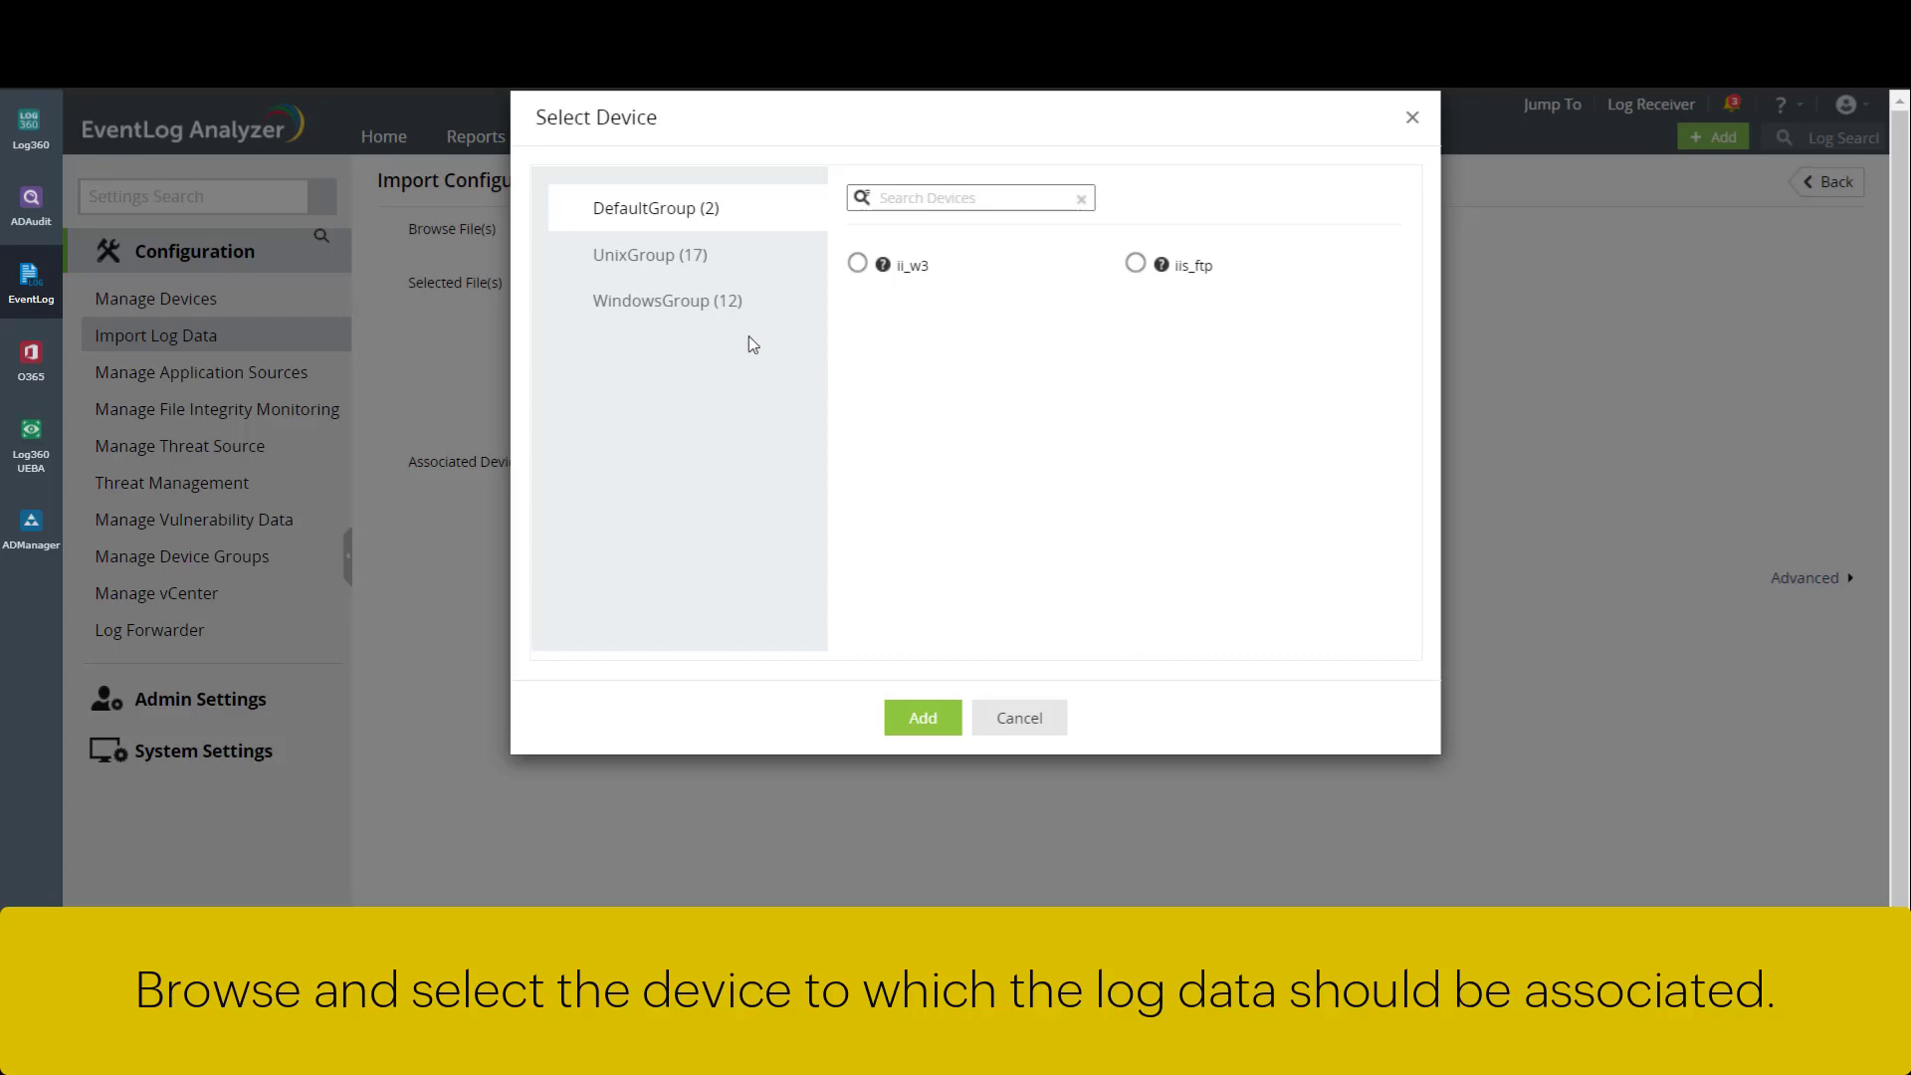
left_click(710, 316)
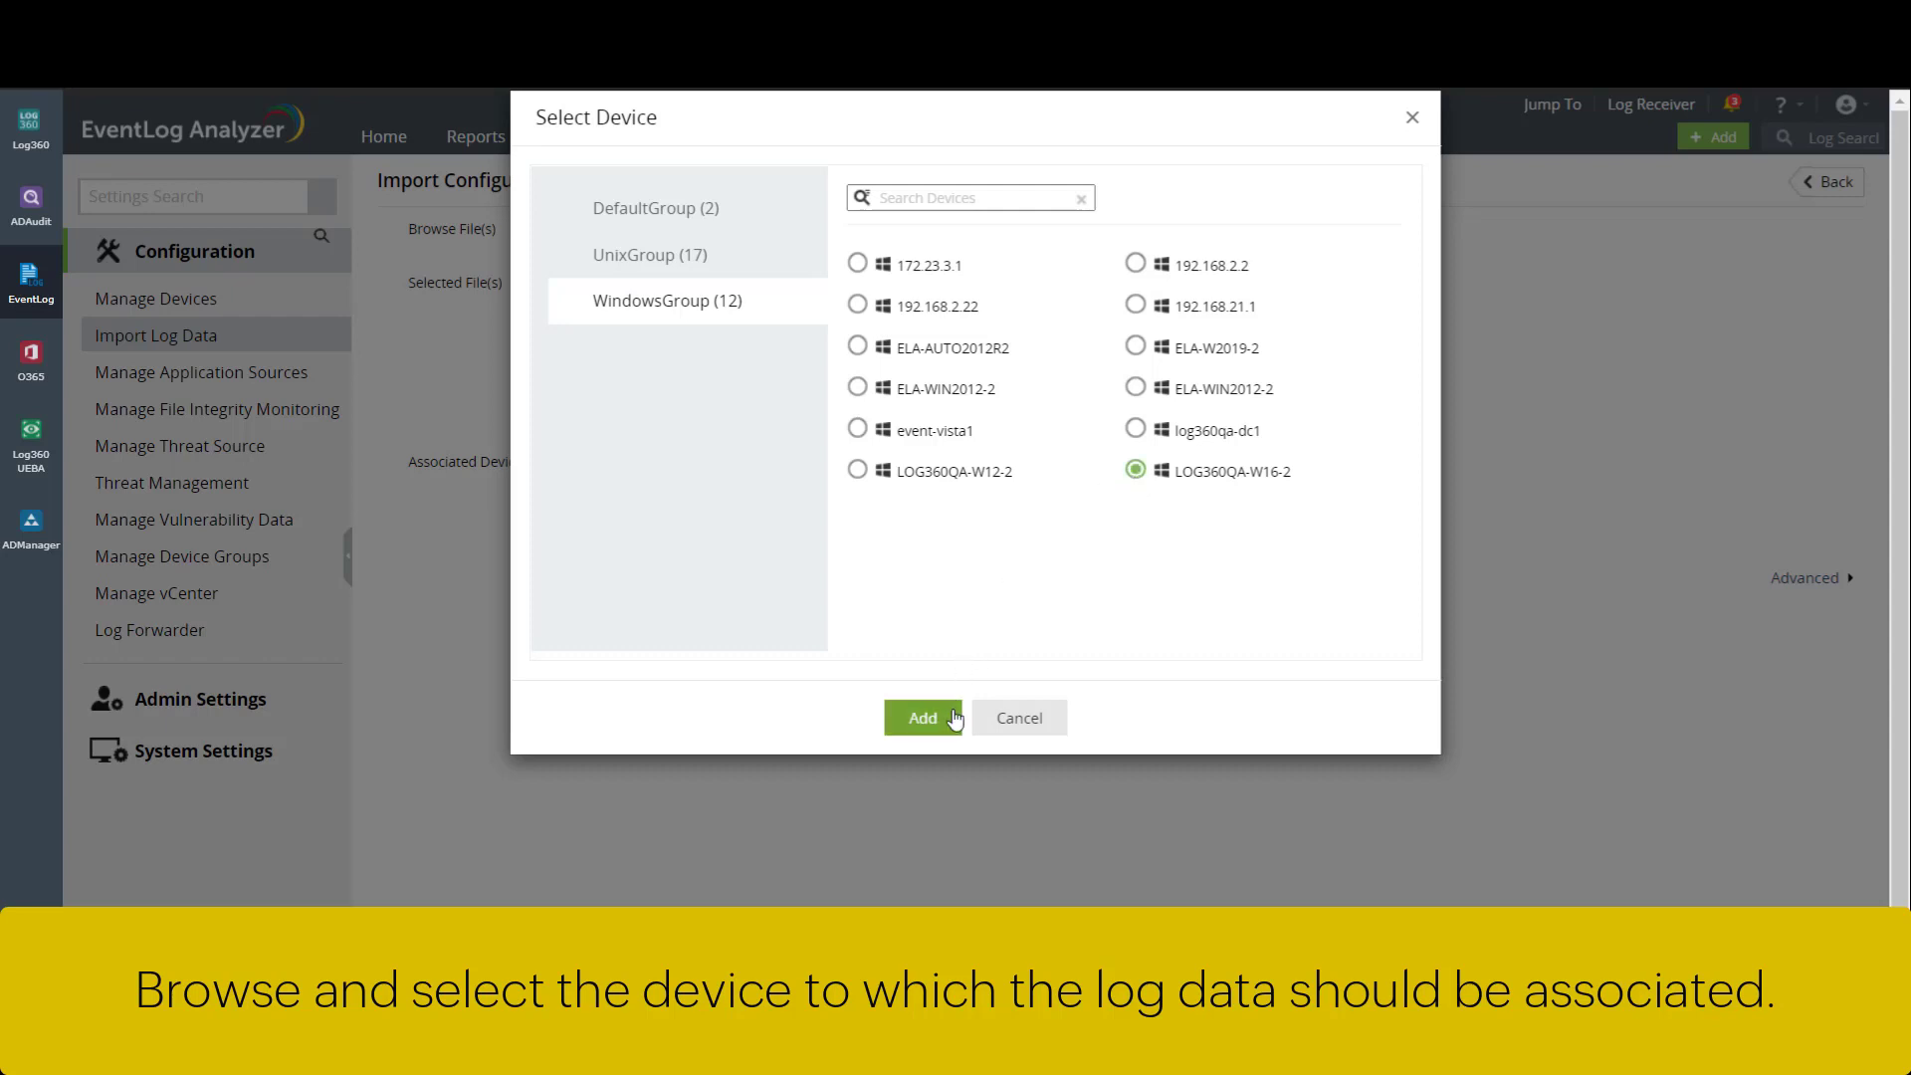
left_click(923, 718)
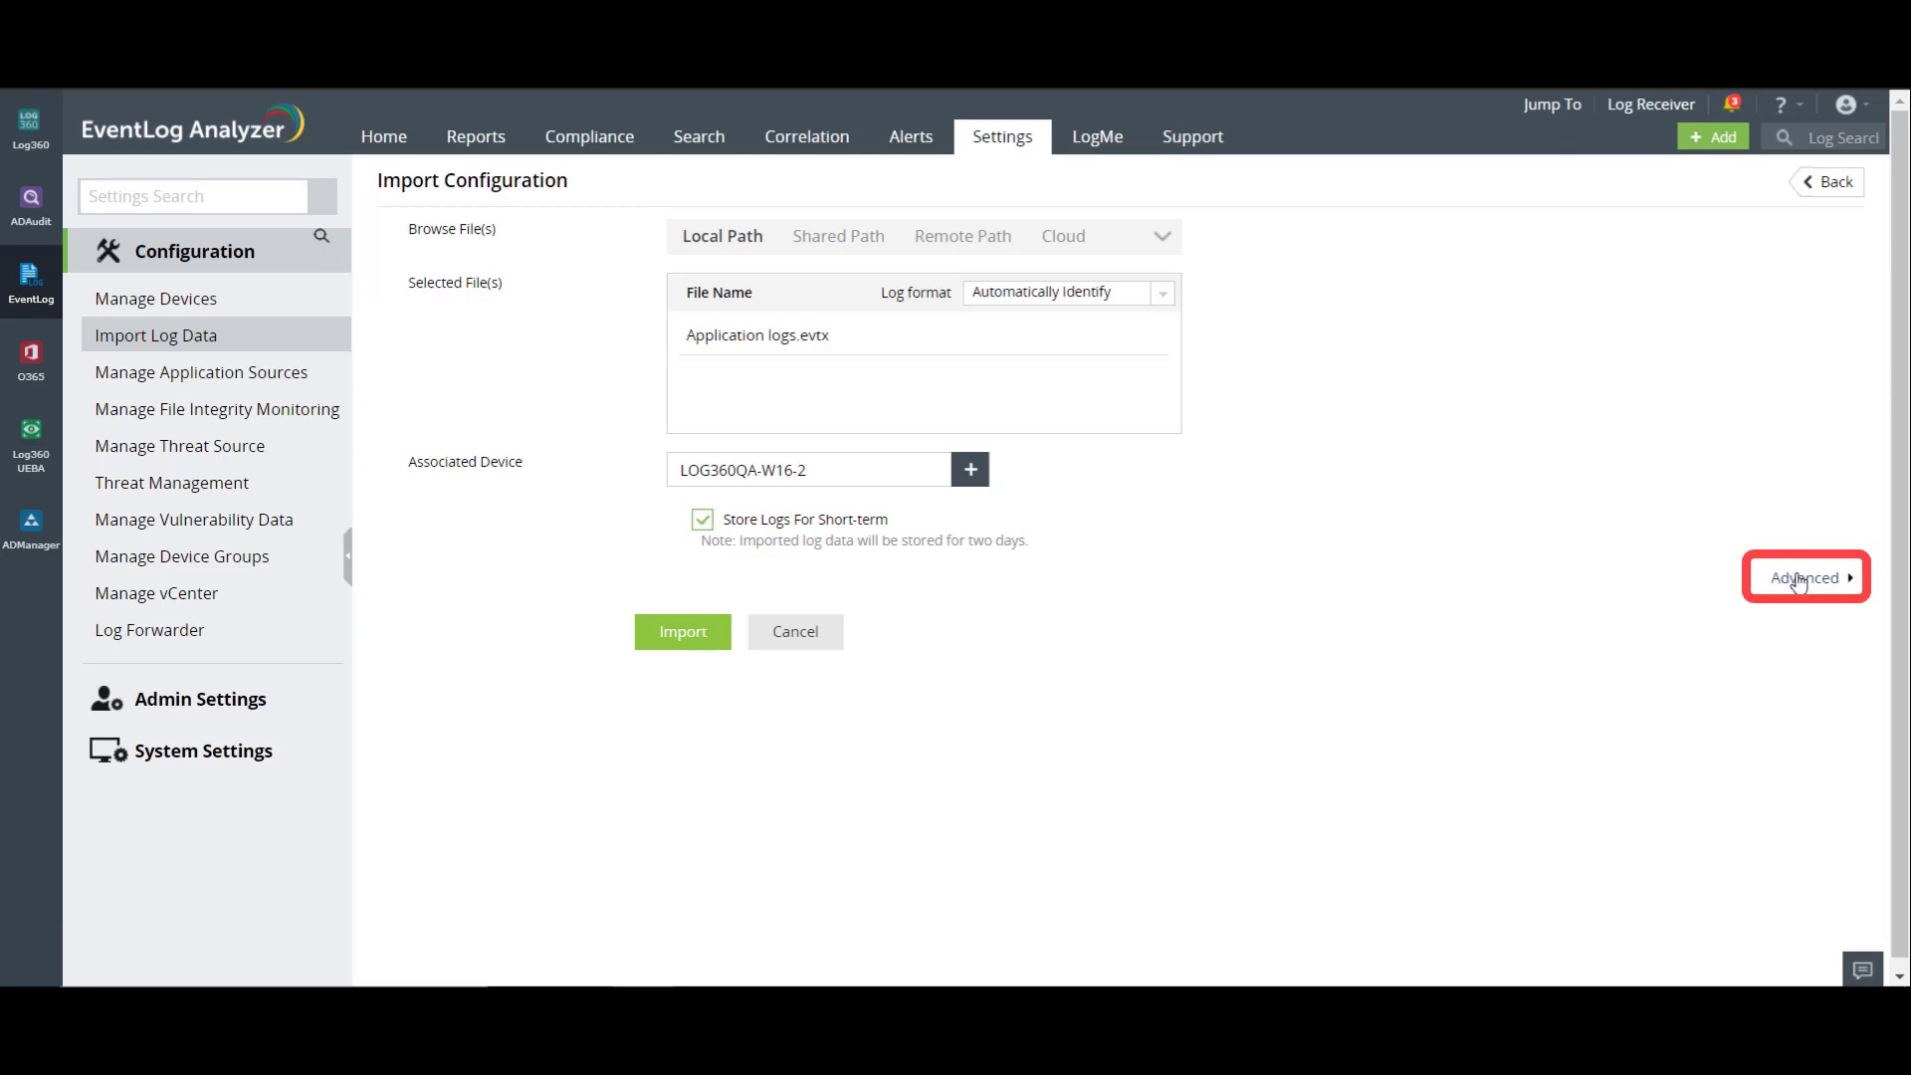
- Import Application logs.evtx with UTF-8 encoding and Asia/Calcutta time zone, then begin another import
left_click(1811, 582)
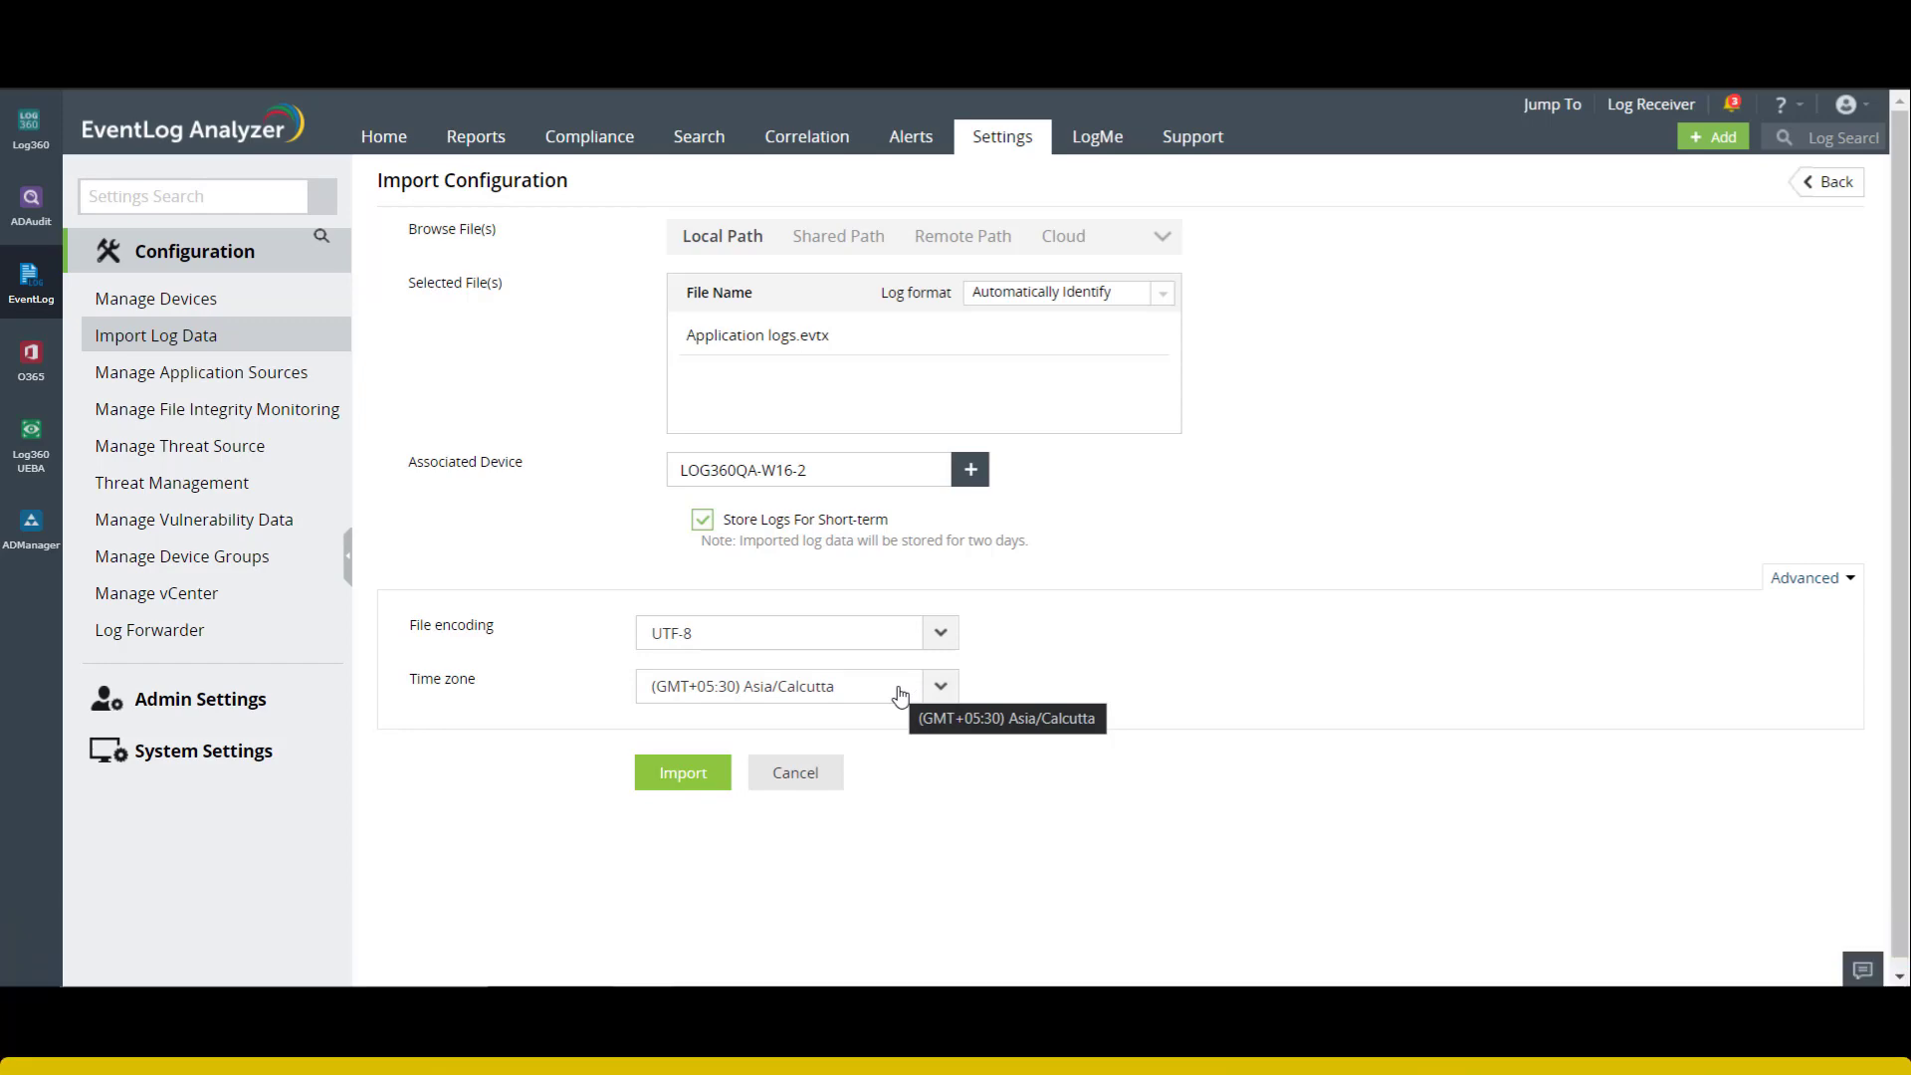
left_click(716, 781)
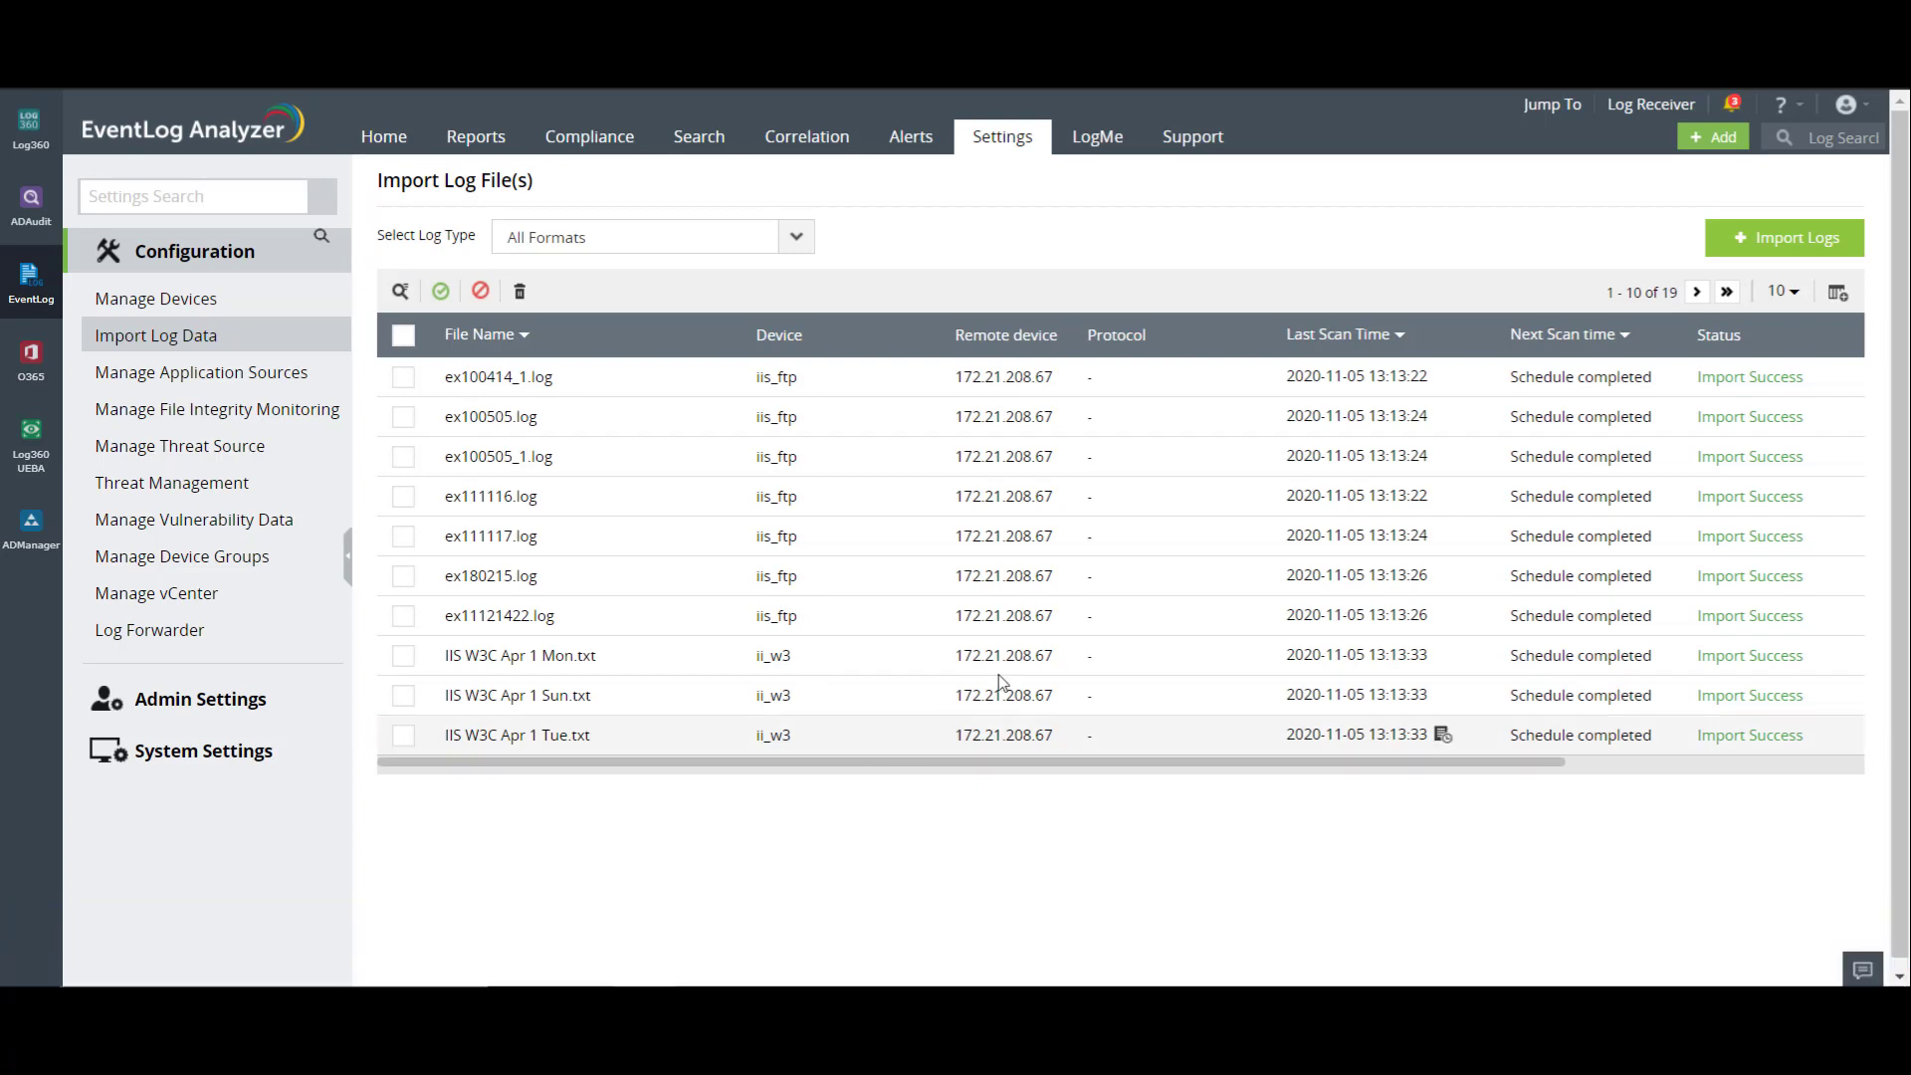
left_click(1774, 251)
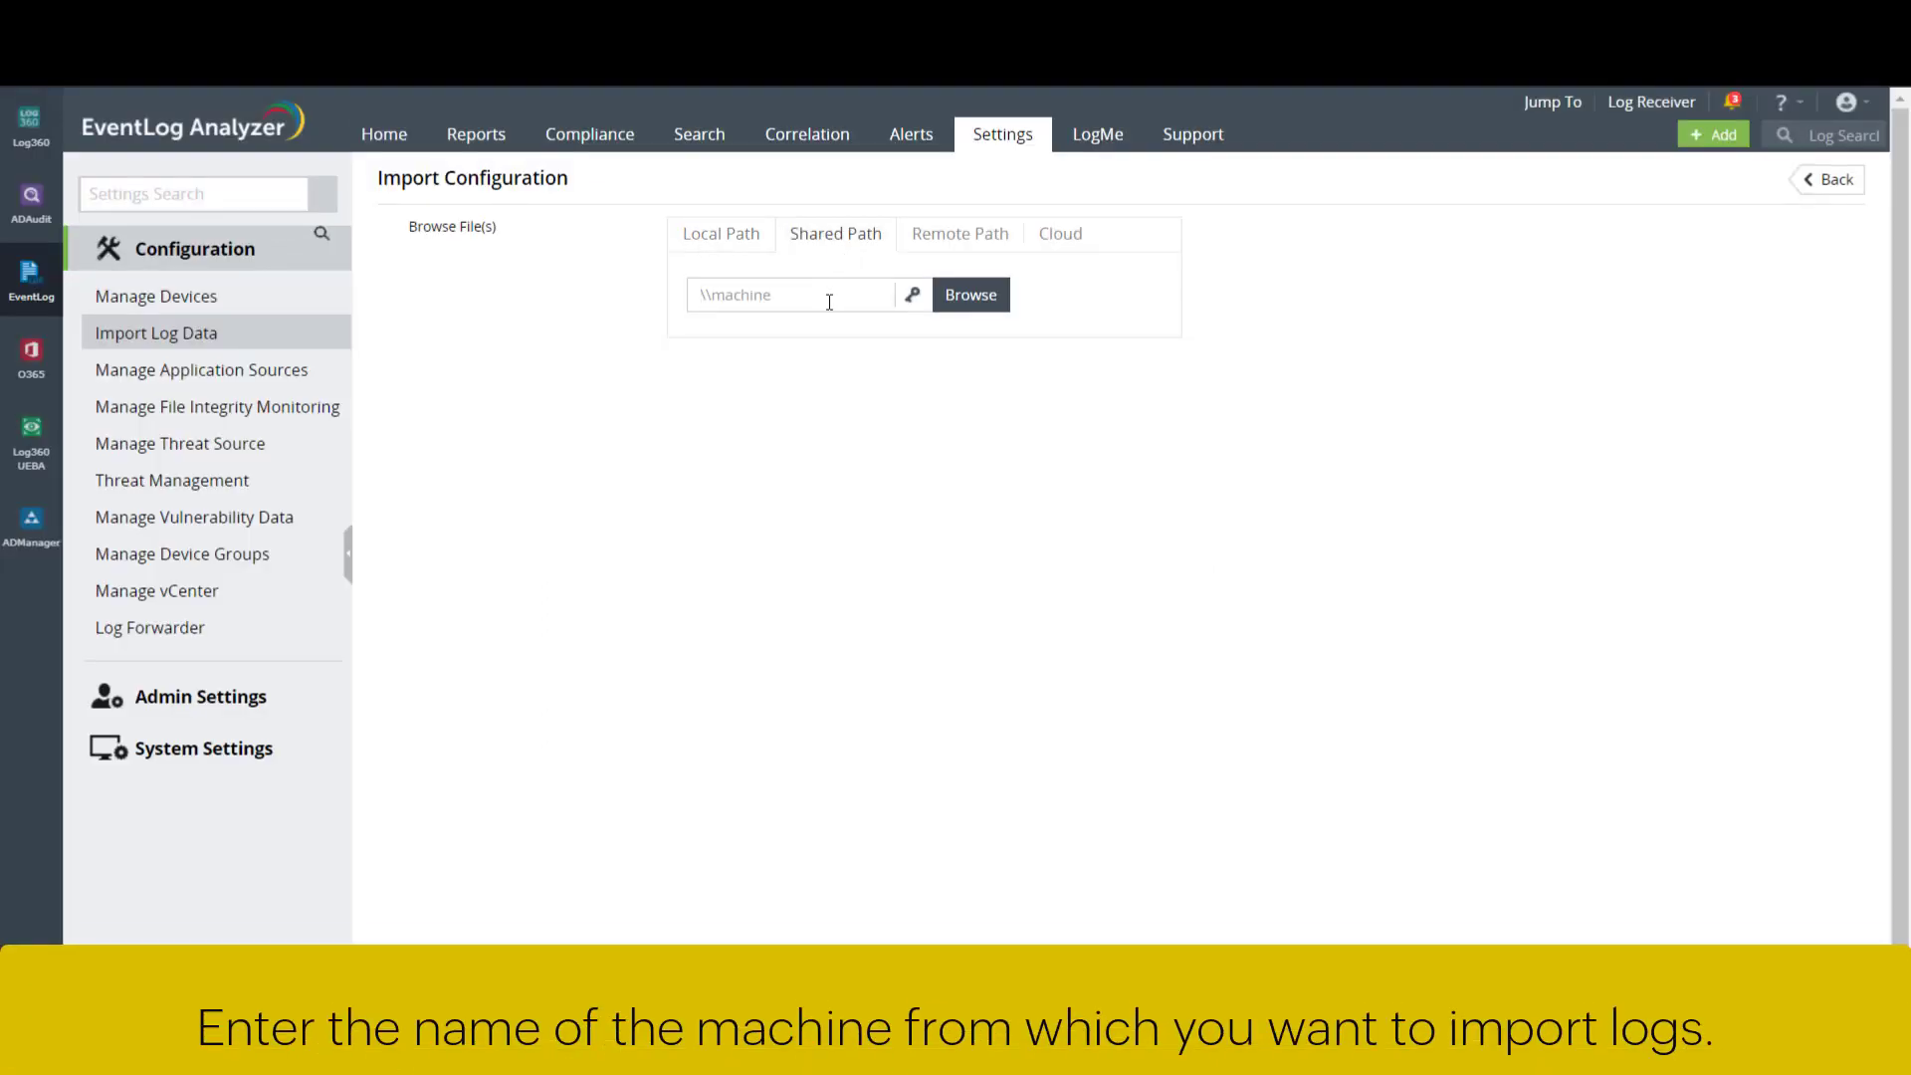
- Set log360qa-w16-2 as the shared source and verify custom credentials instead of the logon credential
type("log360qa-w16-2")
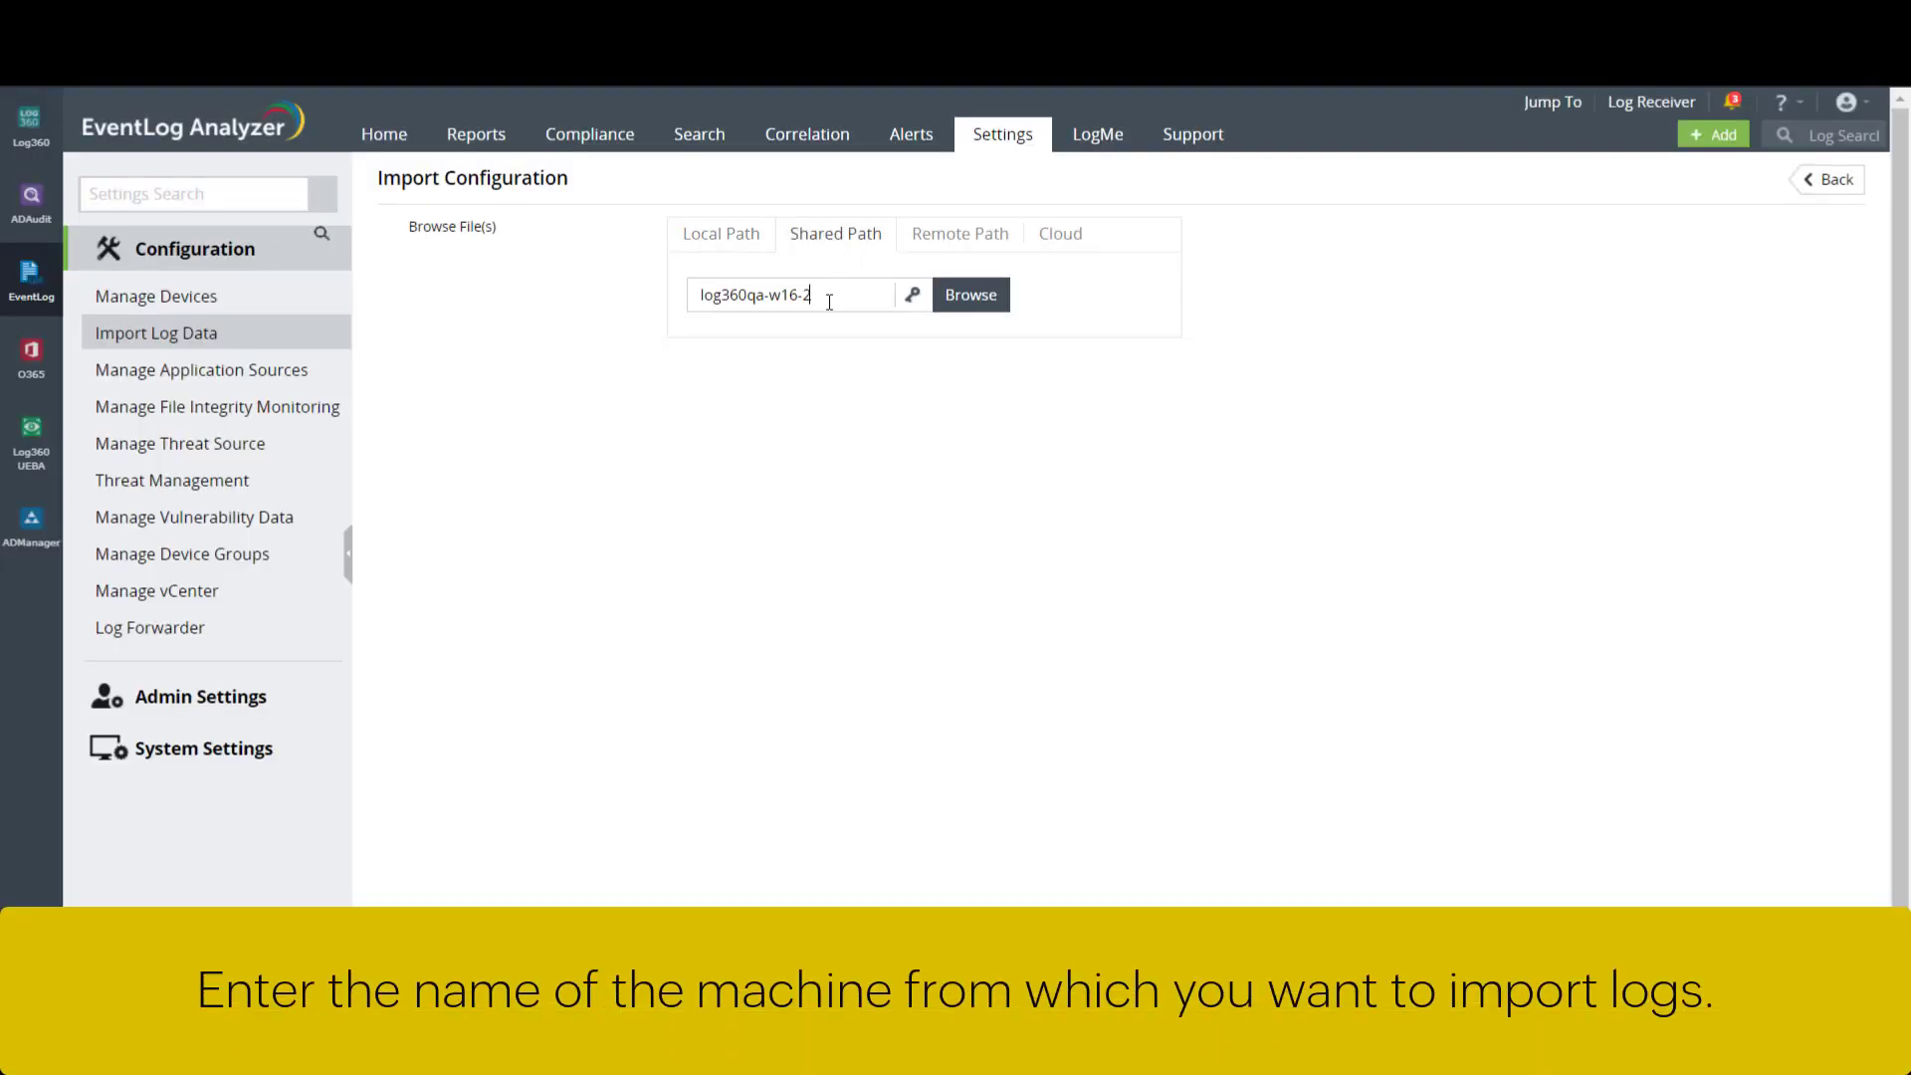
left_click(913, 295)
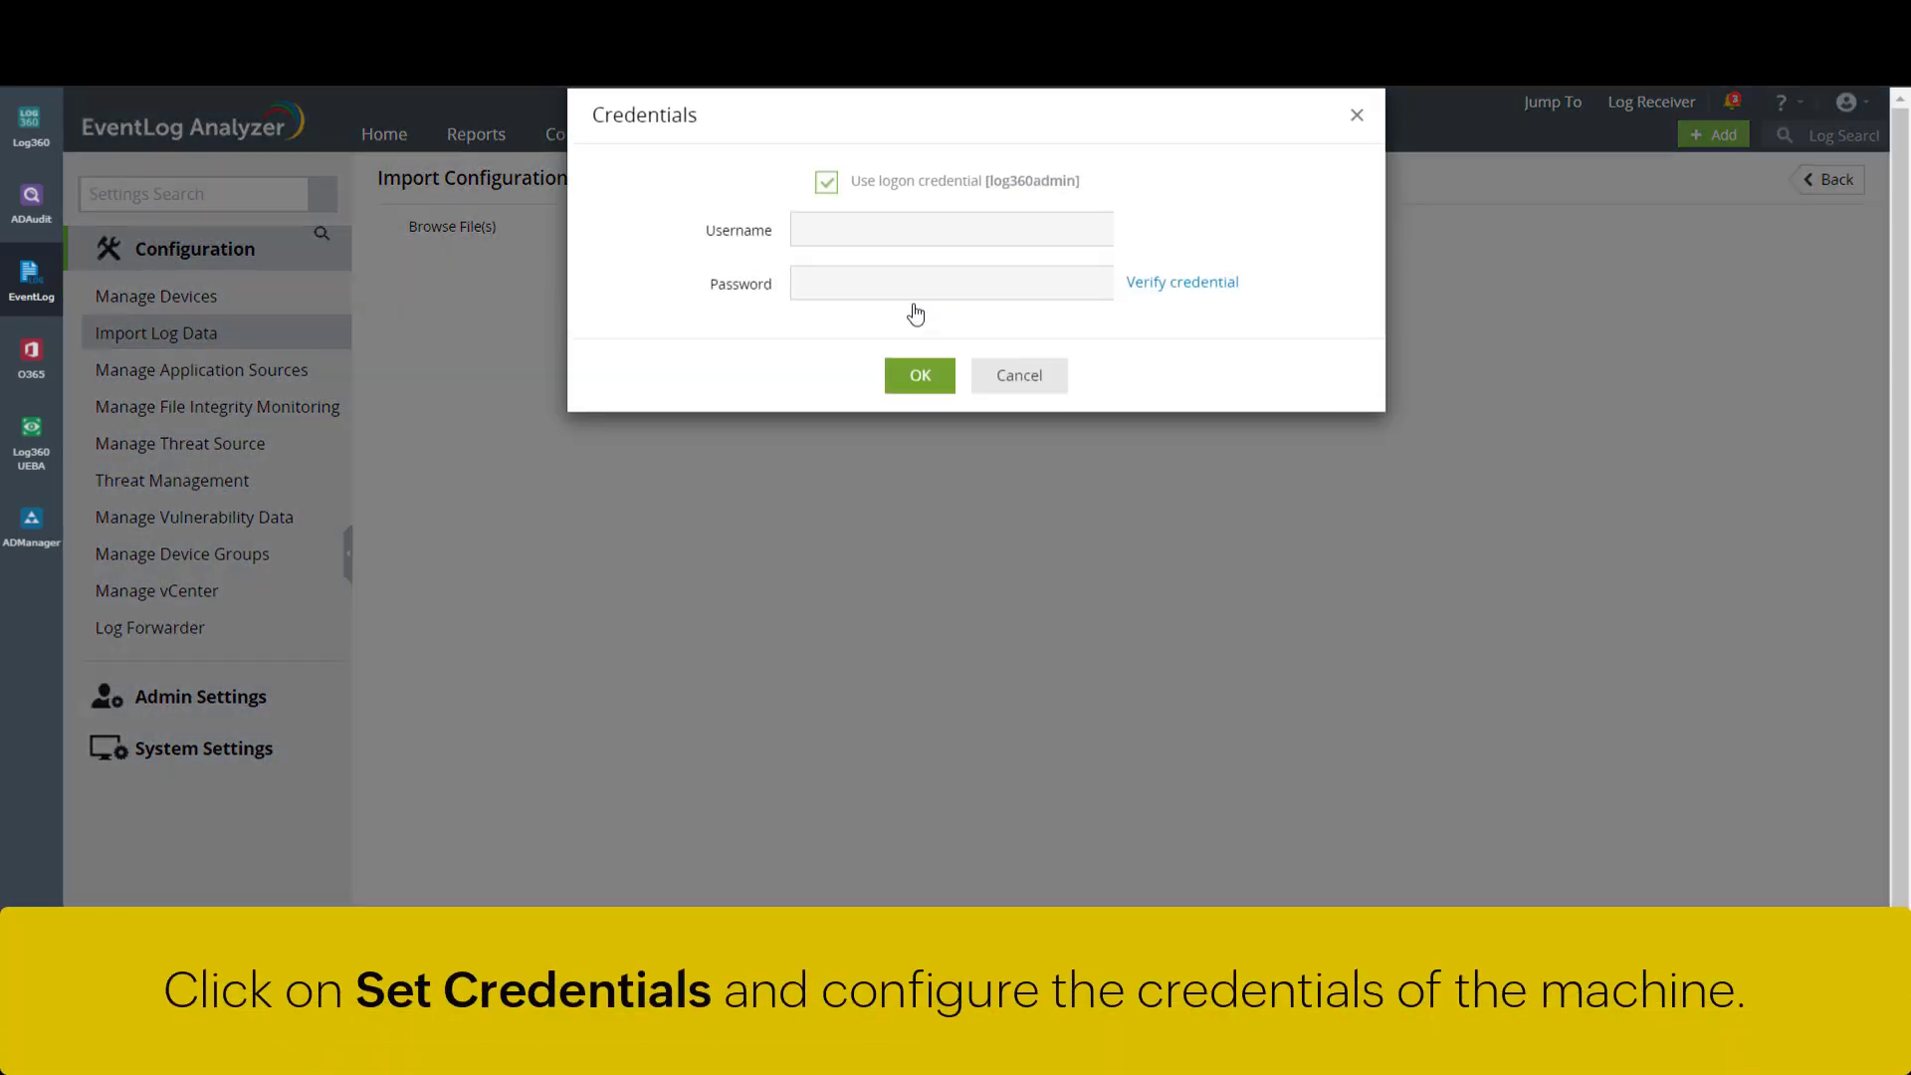
left_click(827, 185)
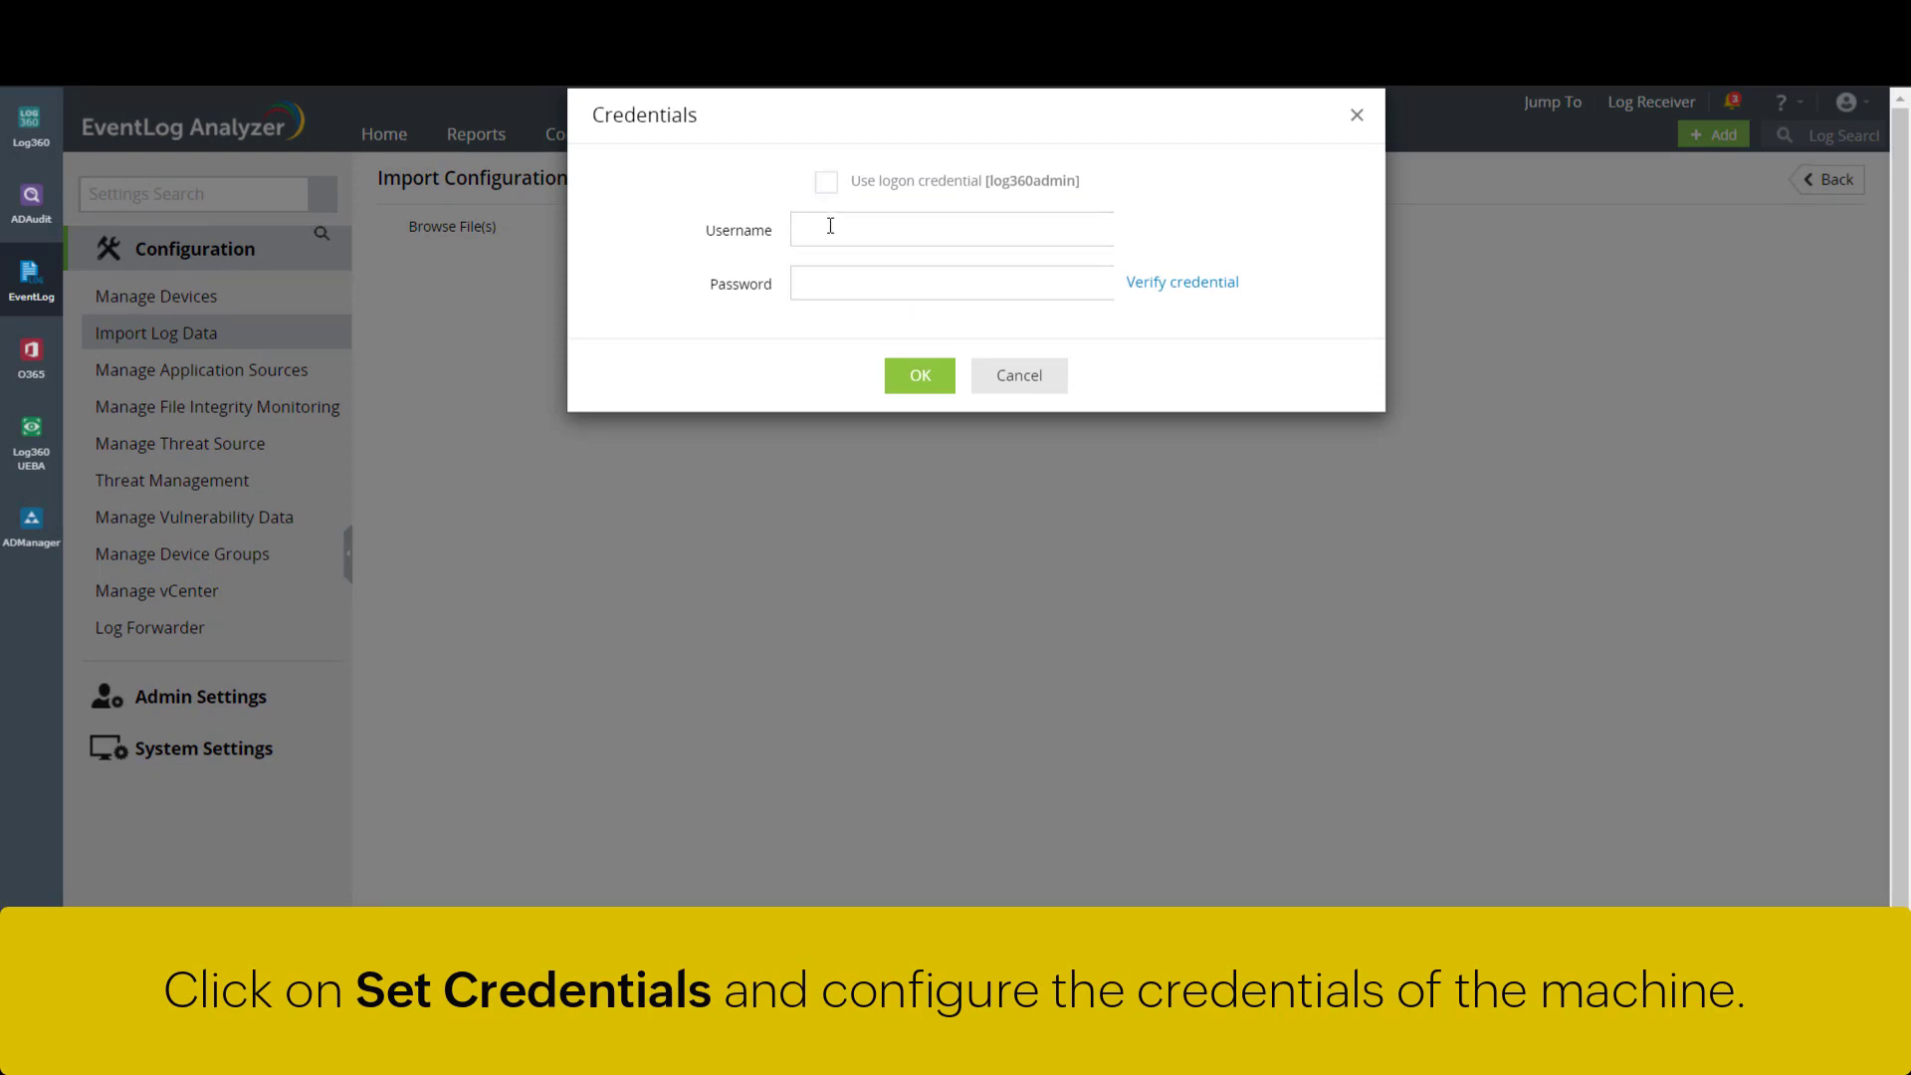
left_click(830, 226)
type("administrator")
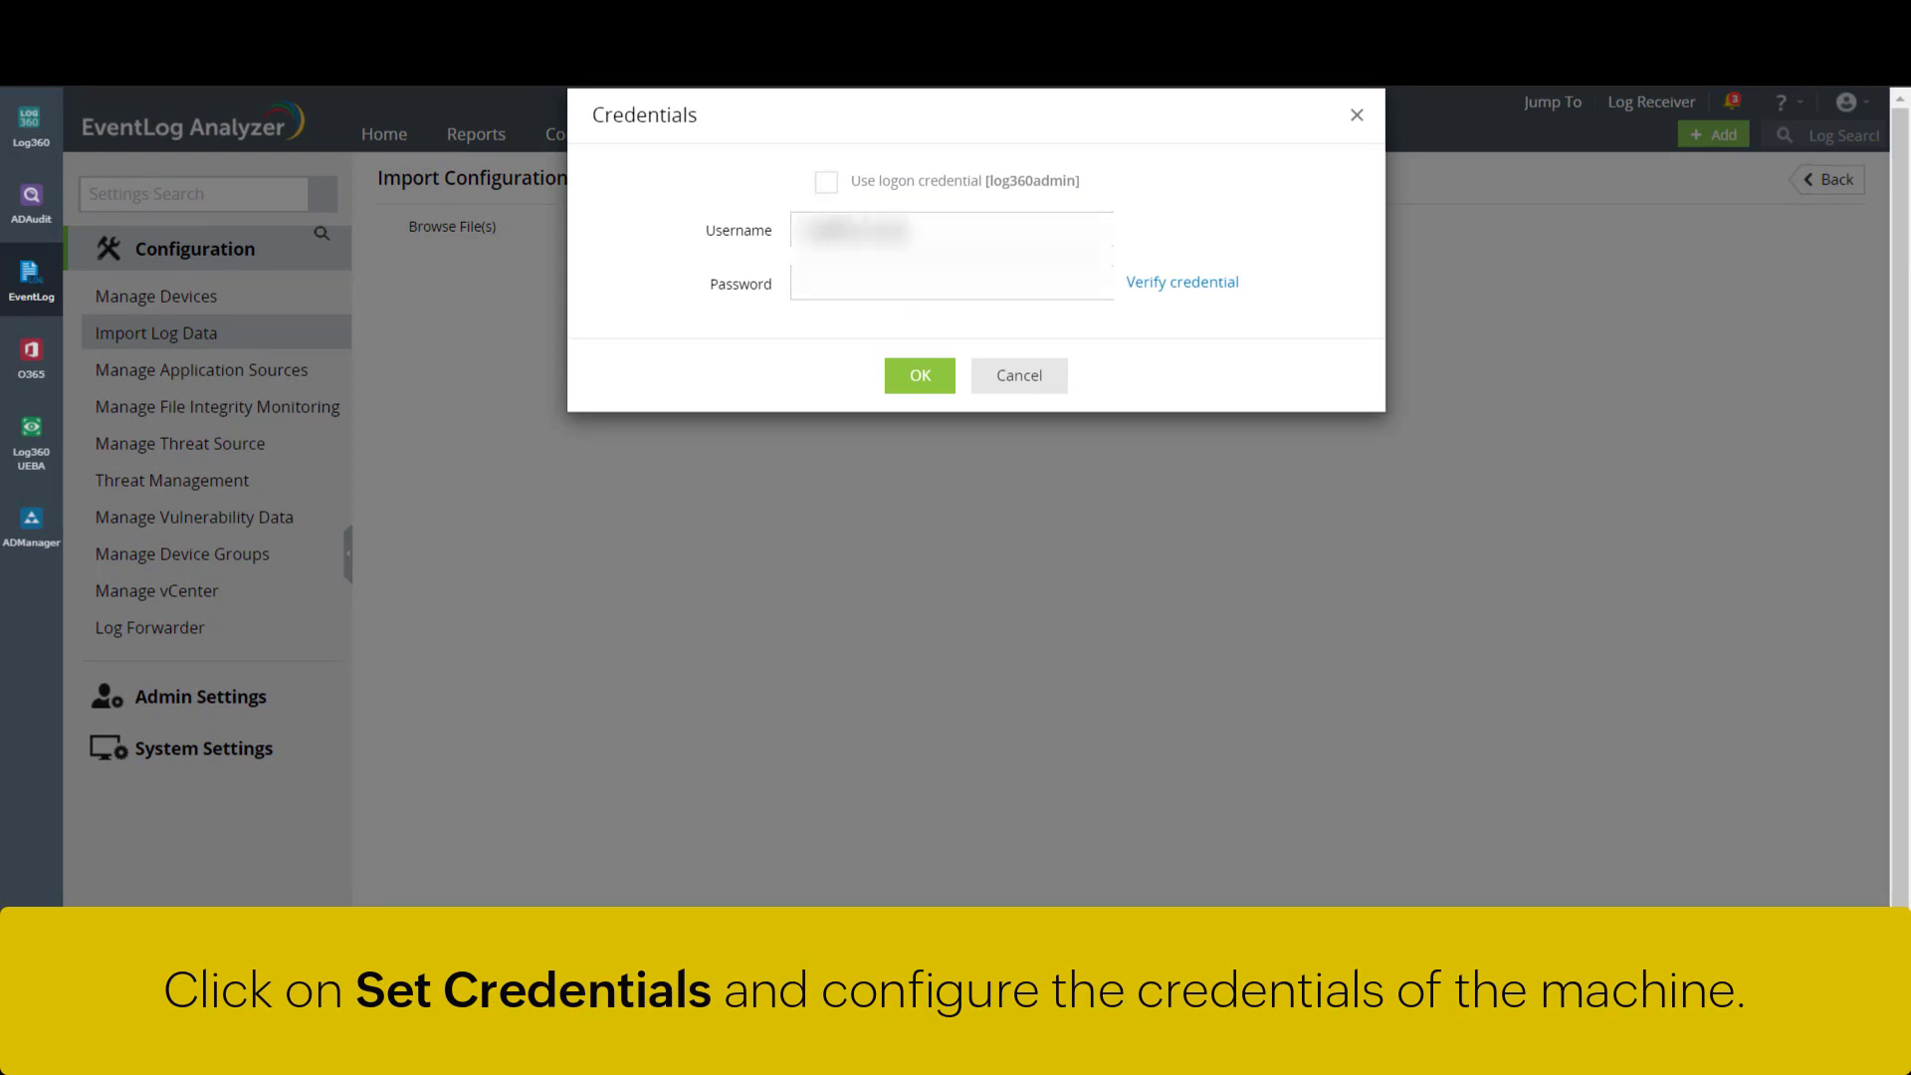
type("@localhost")
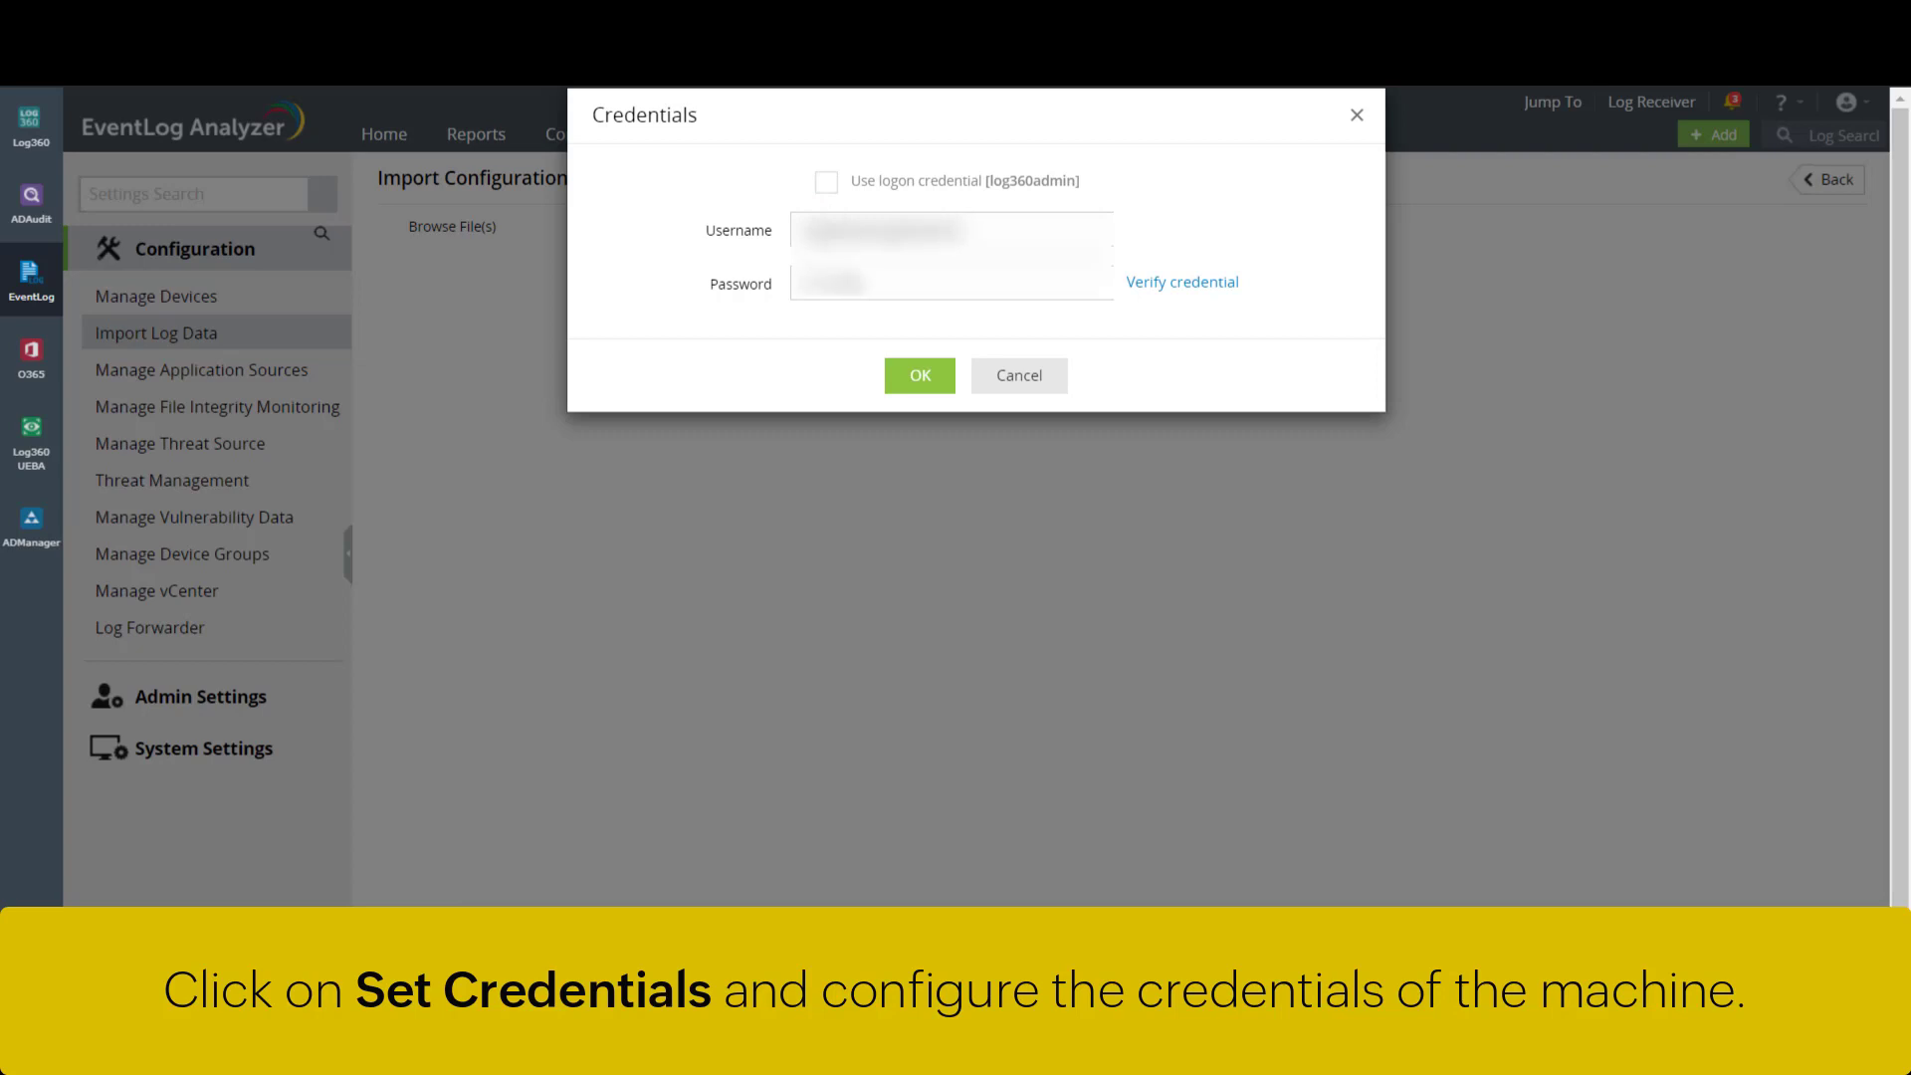
left_click(1174, 288)
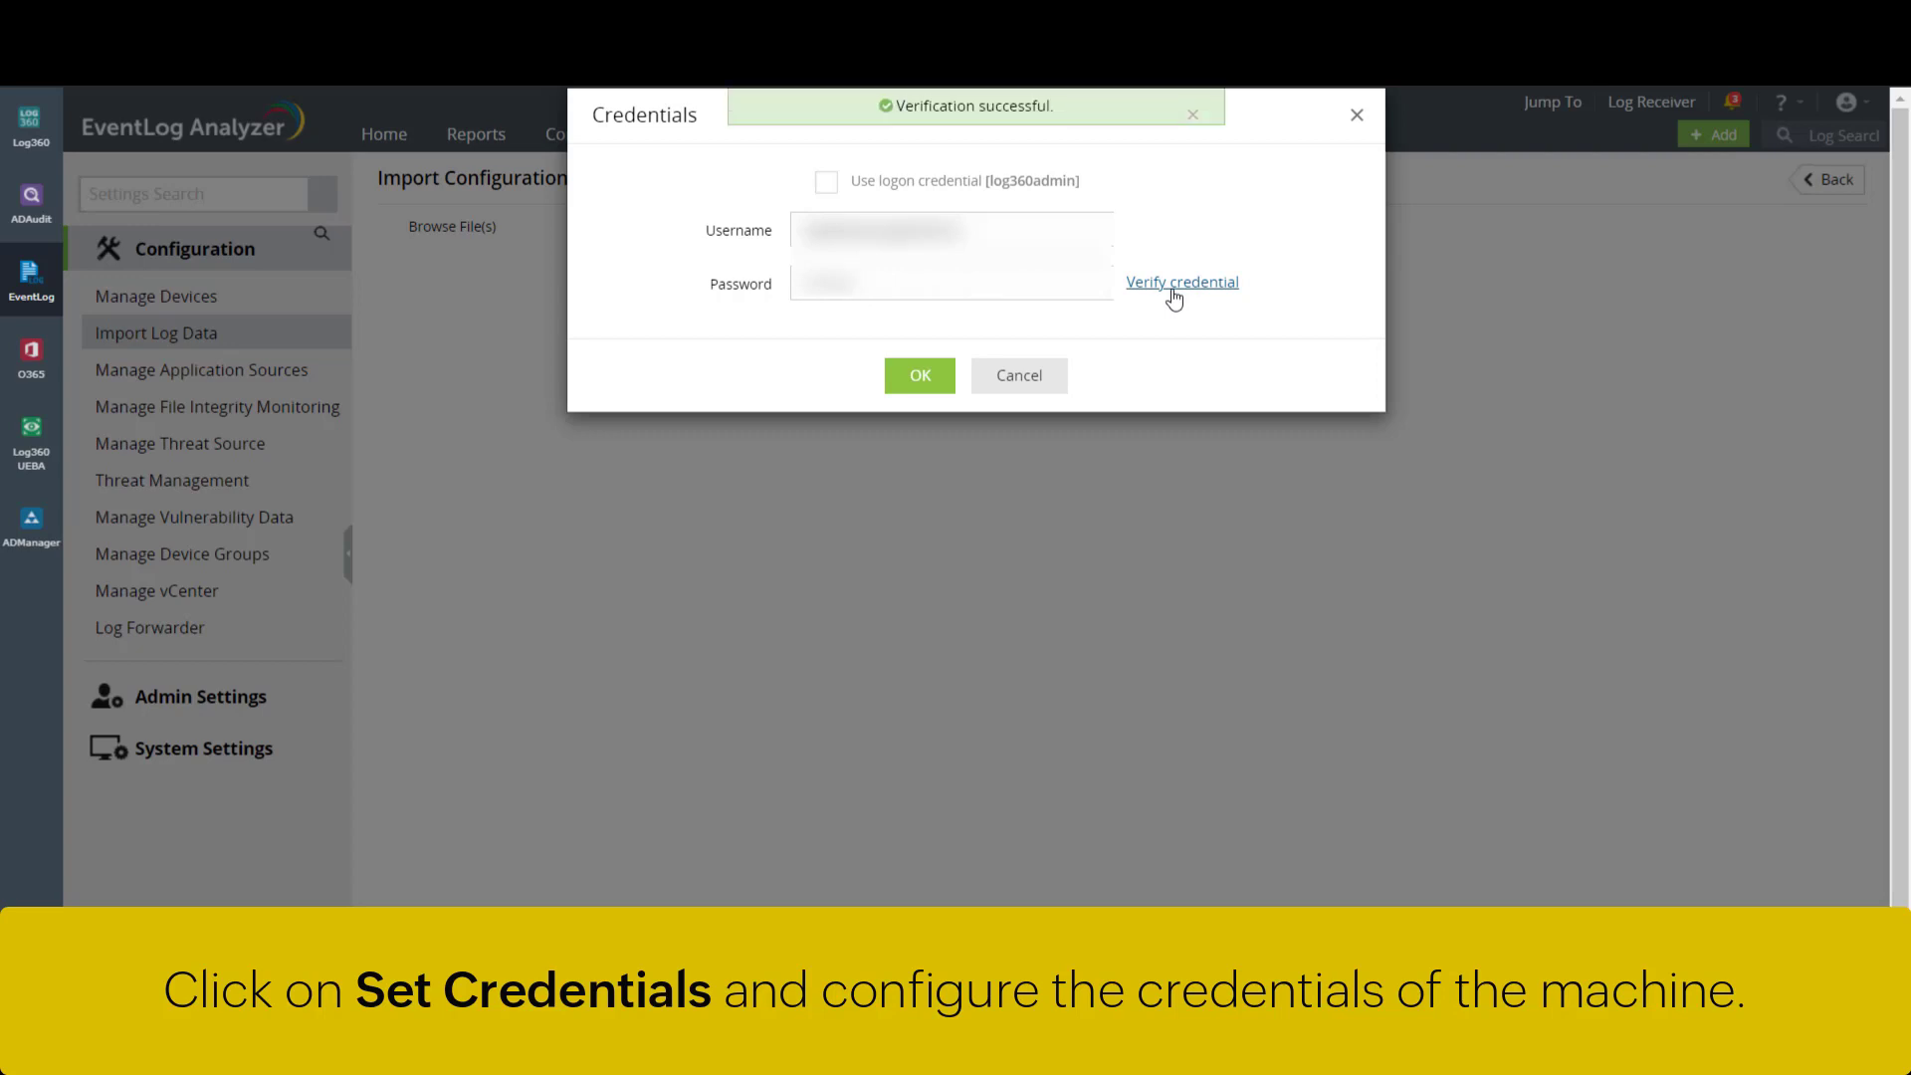
- Save the credentials and select SharedLocation\DhcpSrvLog-Fri.log from log360qa-w16-2's shares
left_click(937, 383)
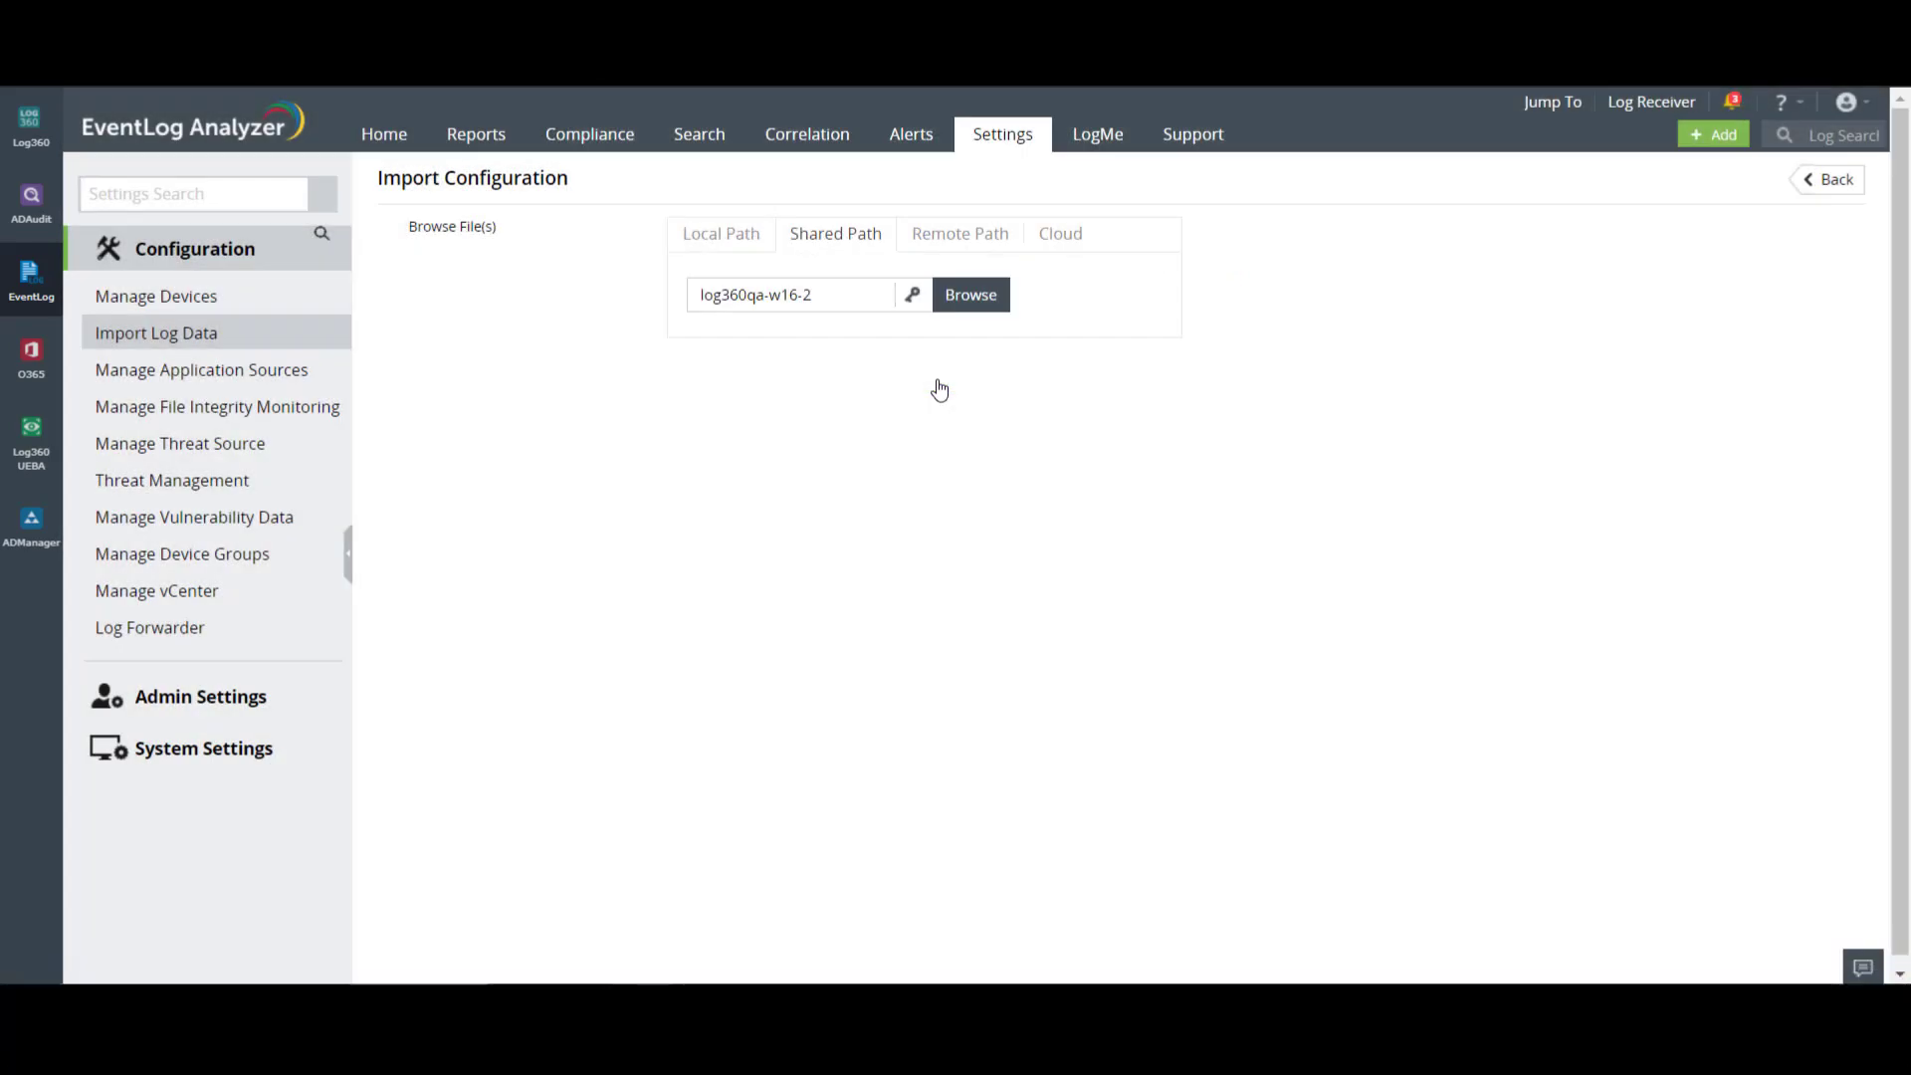
left_click(971, 295)
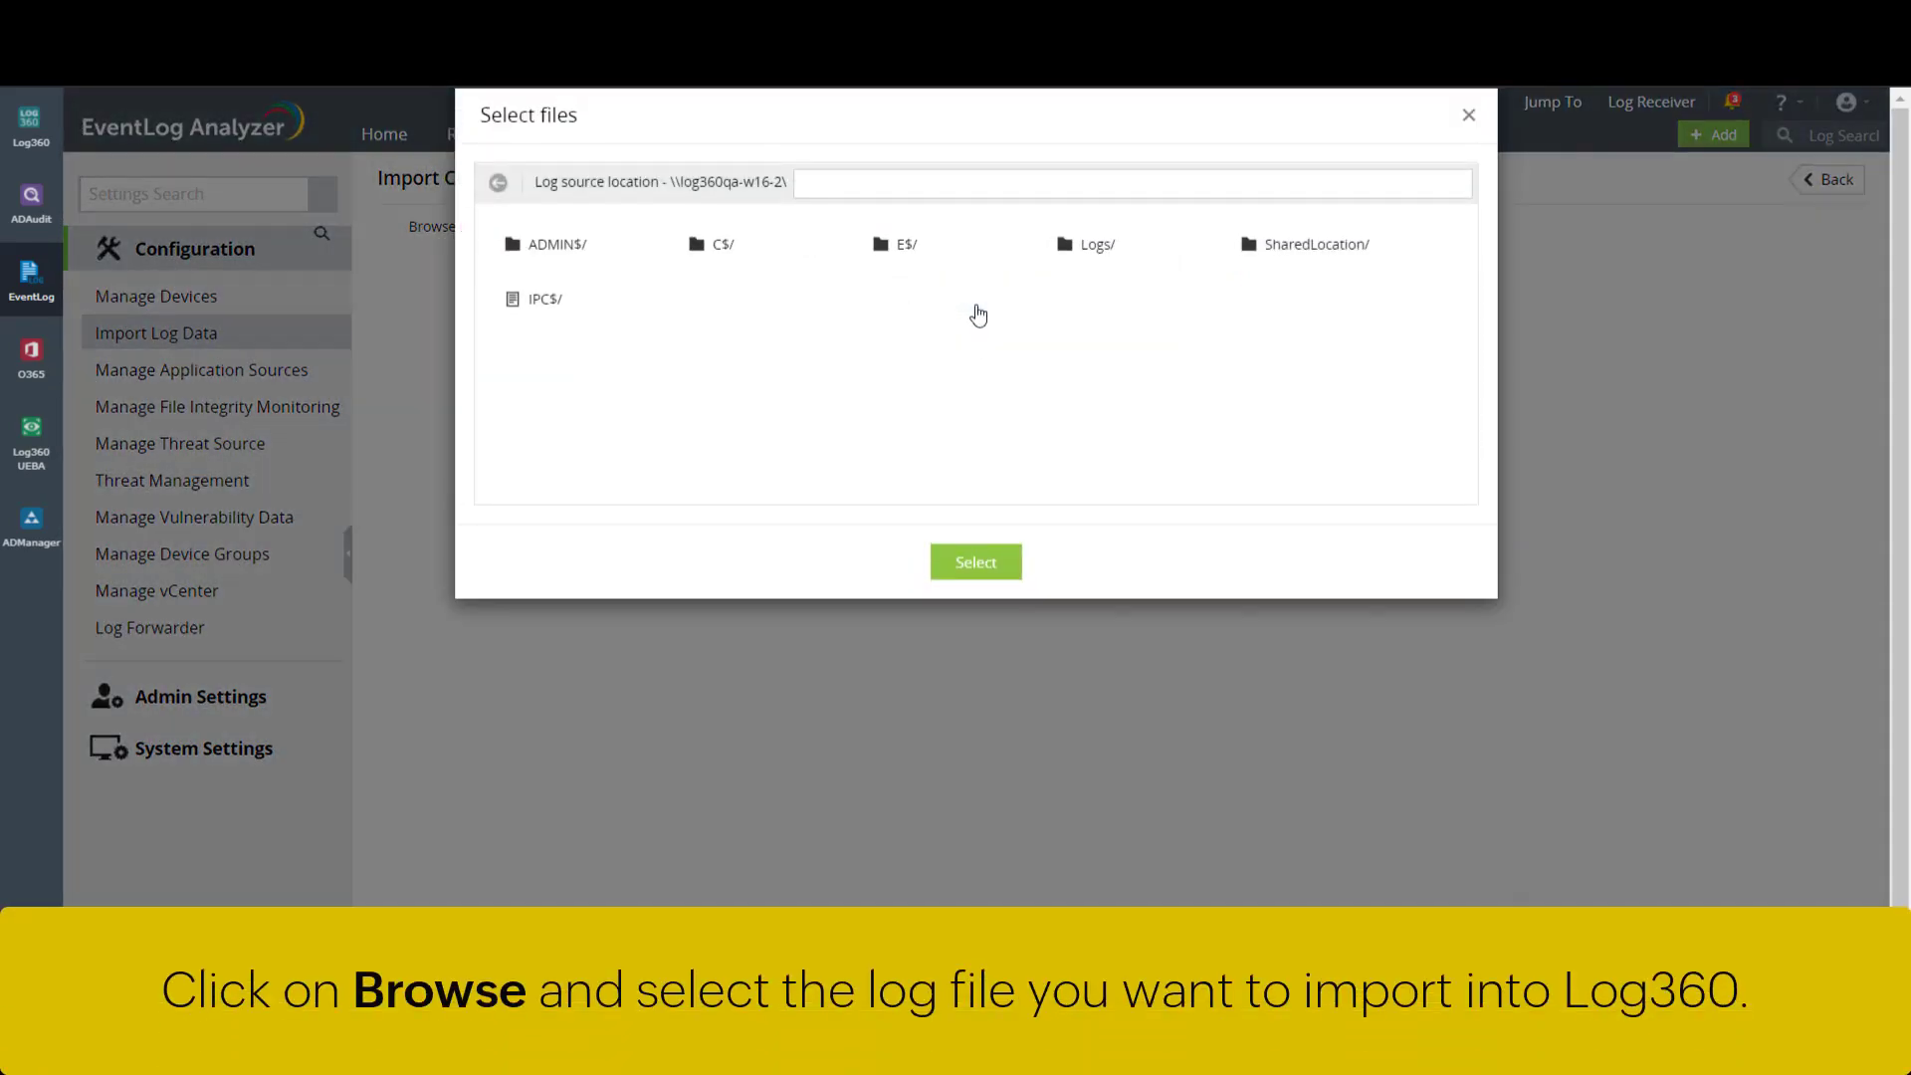
left_click(1298, 248)
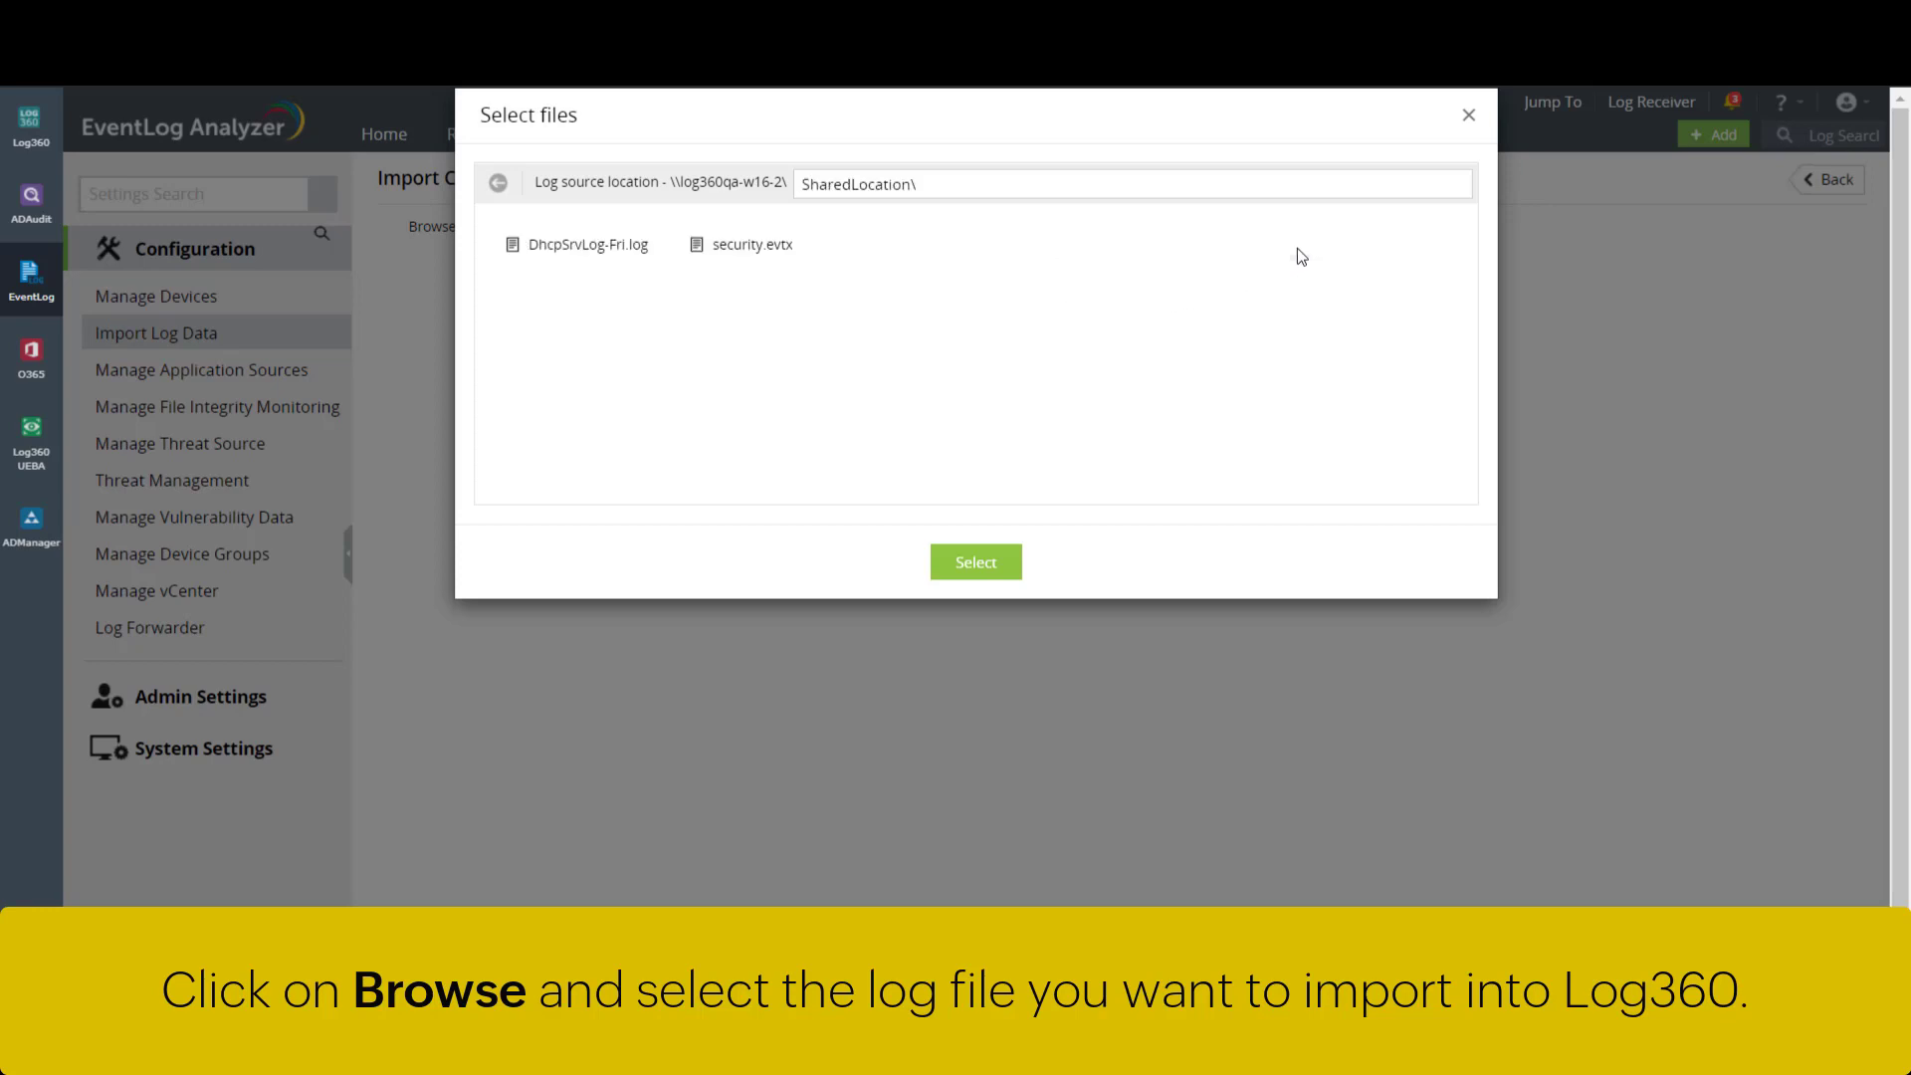
left_click(588, 255)
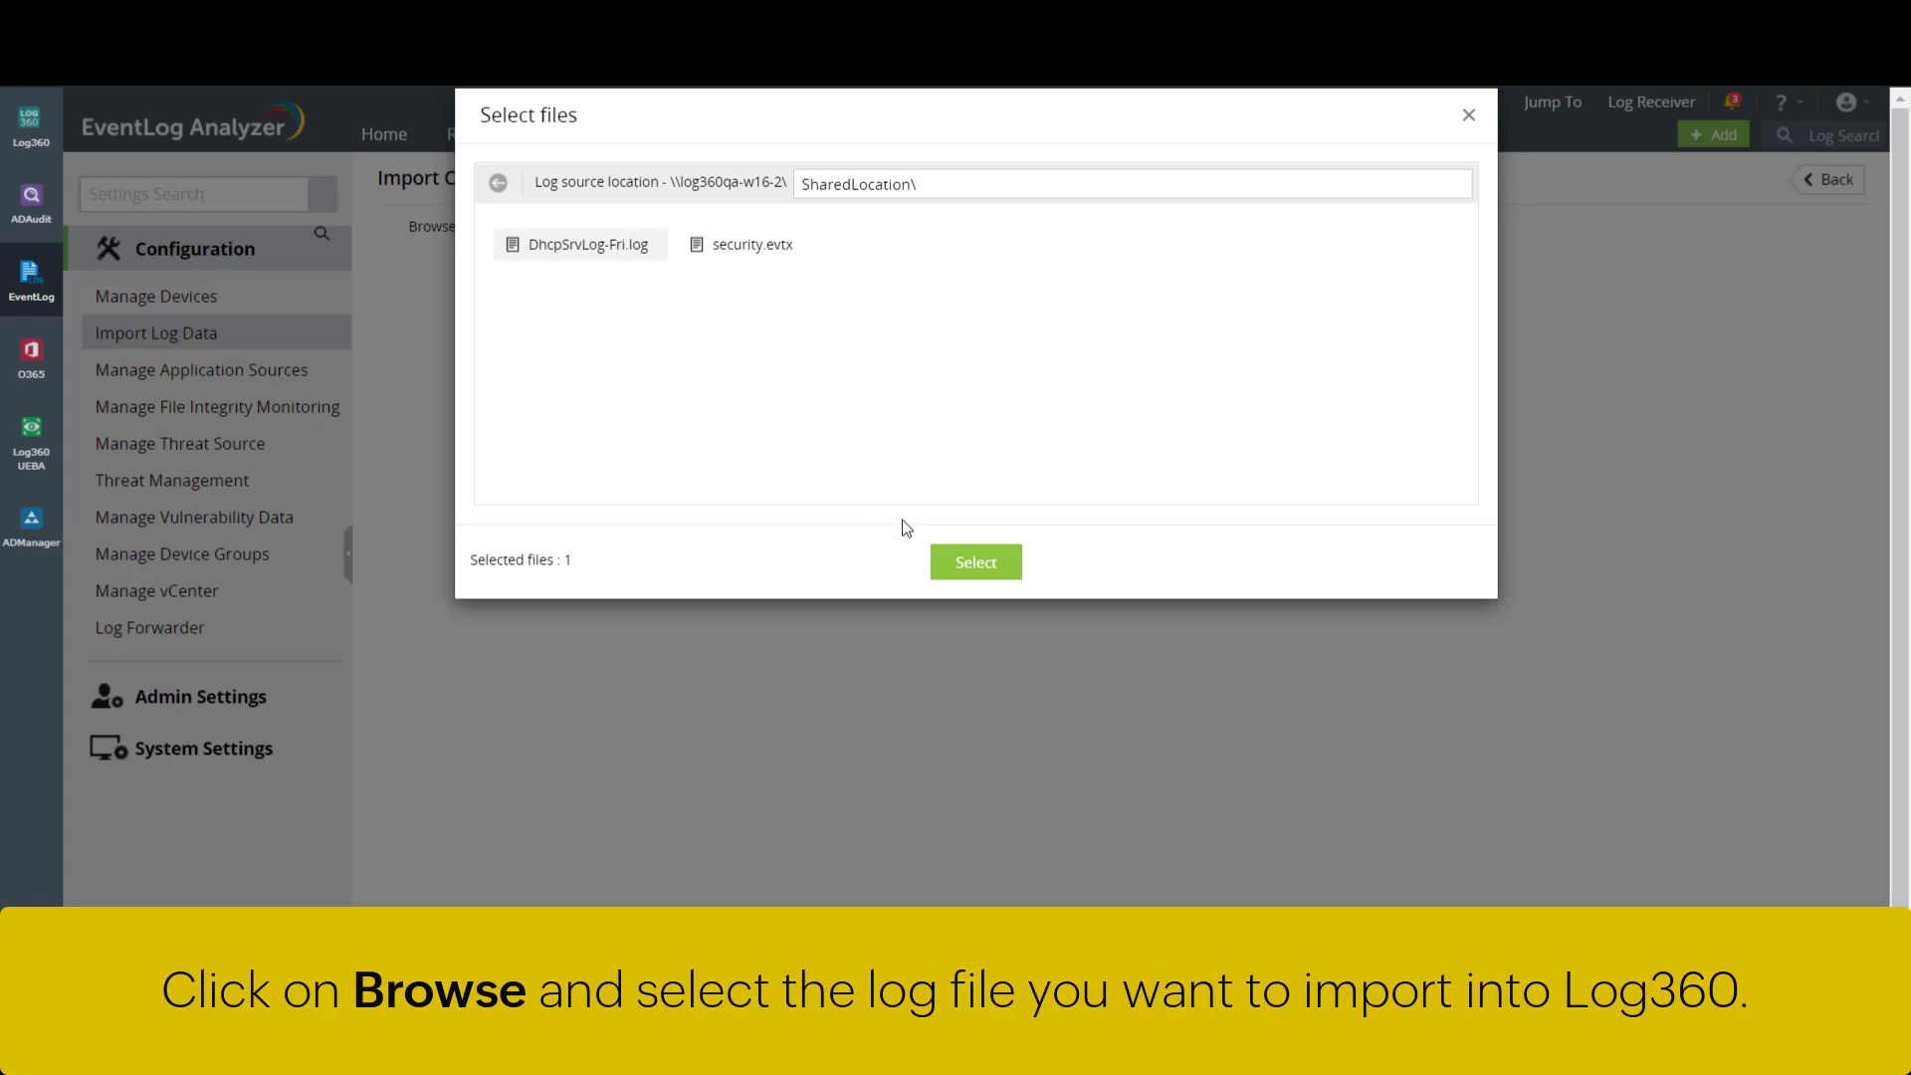
left_click(975, 563)
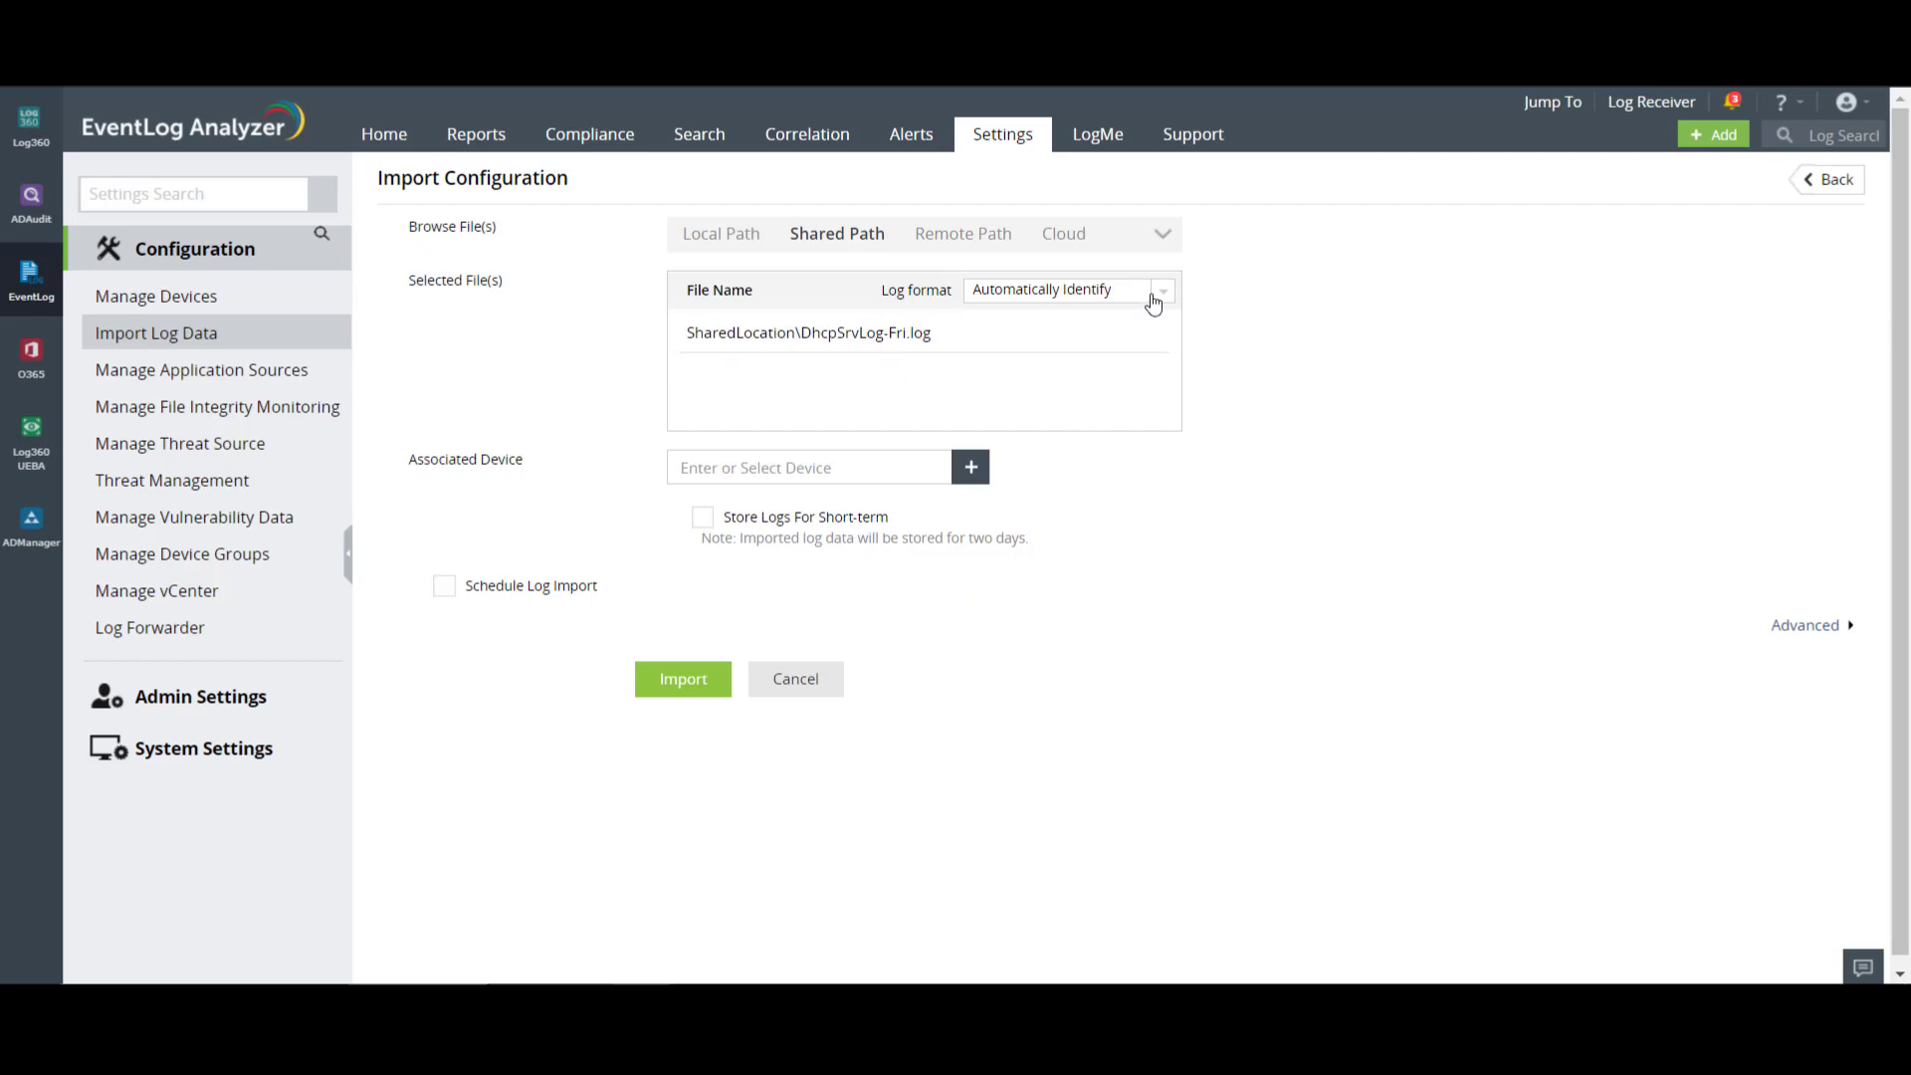
- Associate DhcpSrvLog-Fri.log with WindowsGroup device LOG360QA-W12-2
left_click(971, 468)
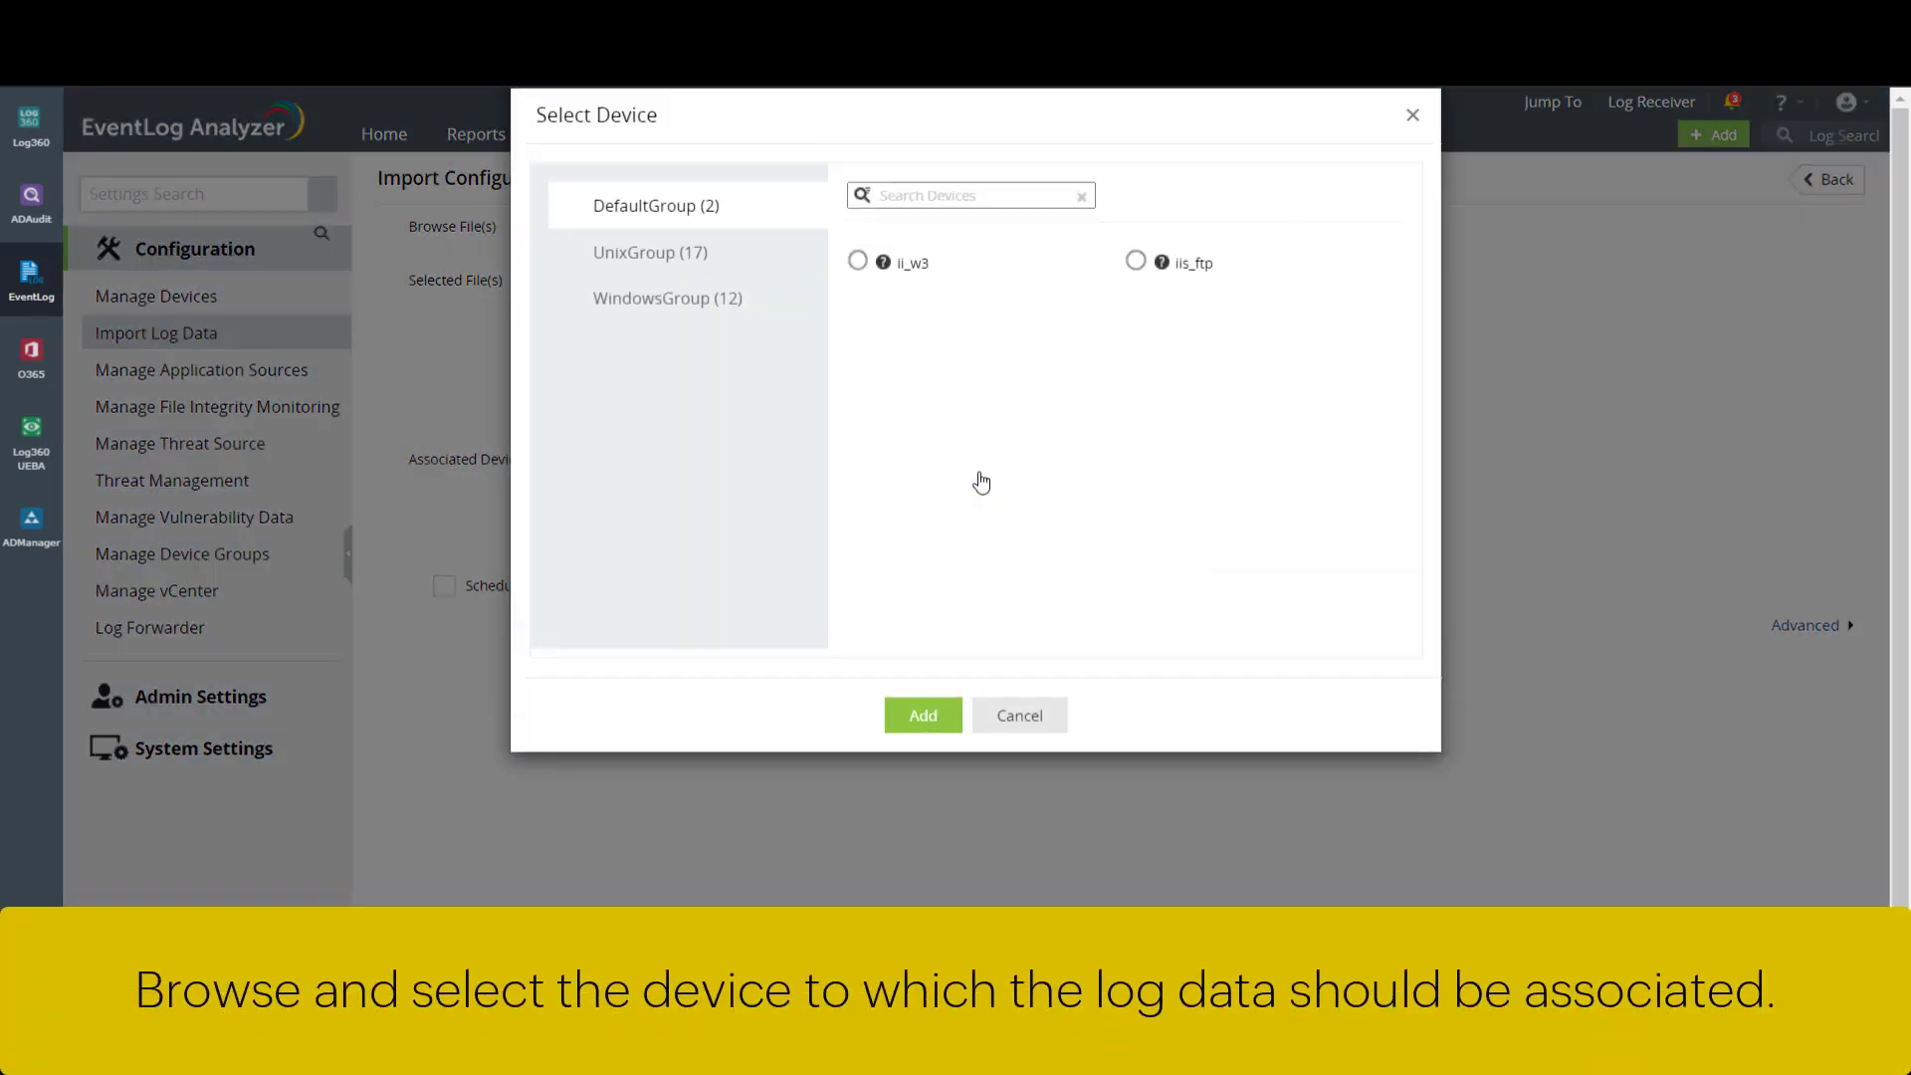
left_click(774, 309)
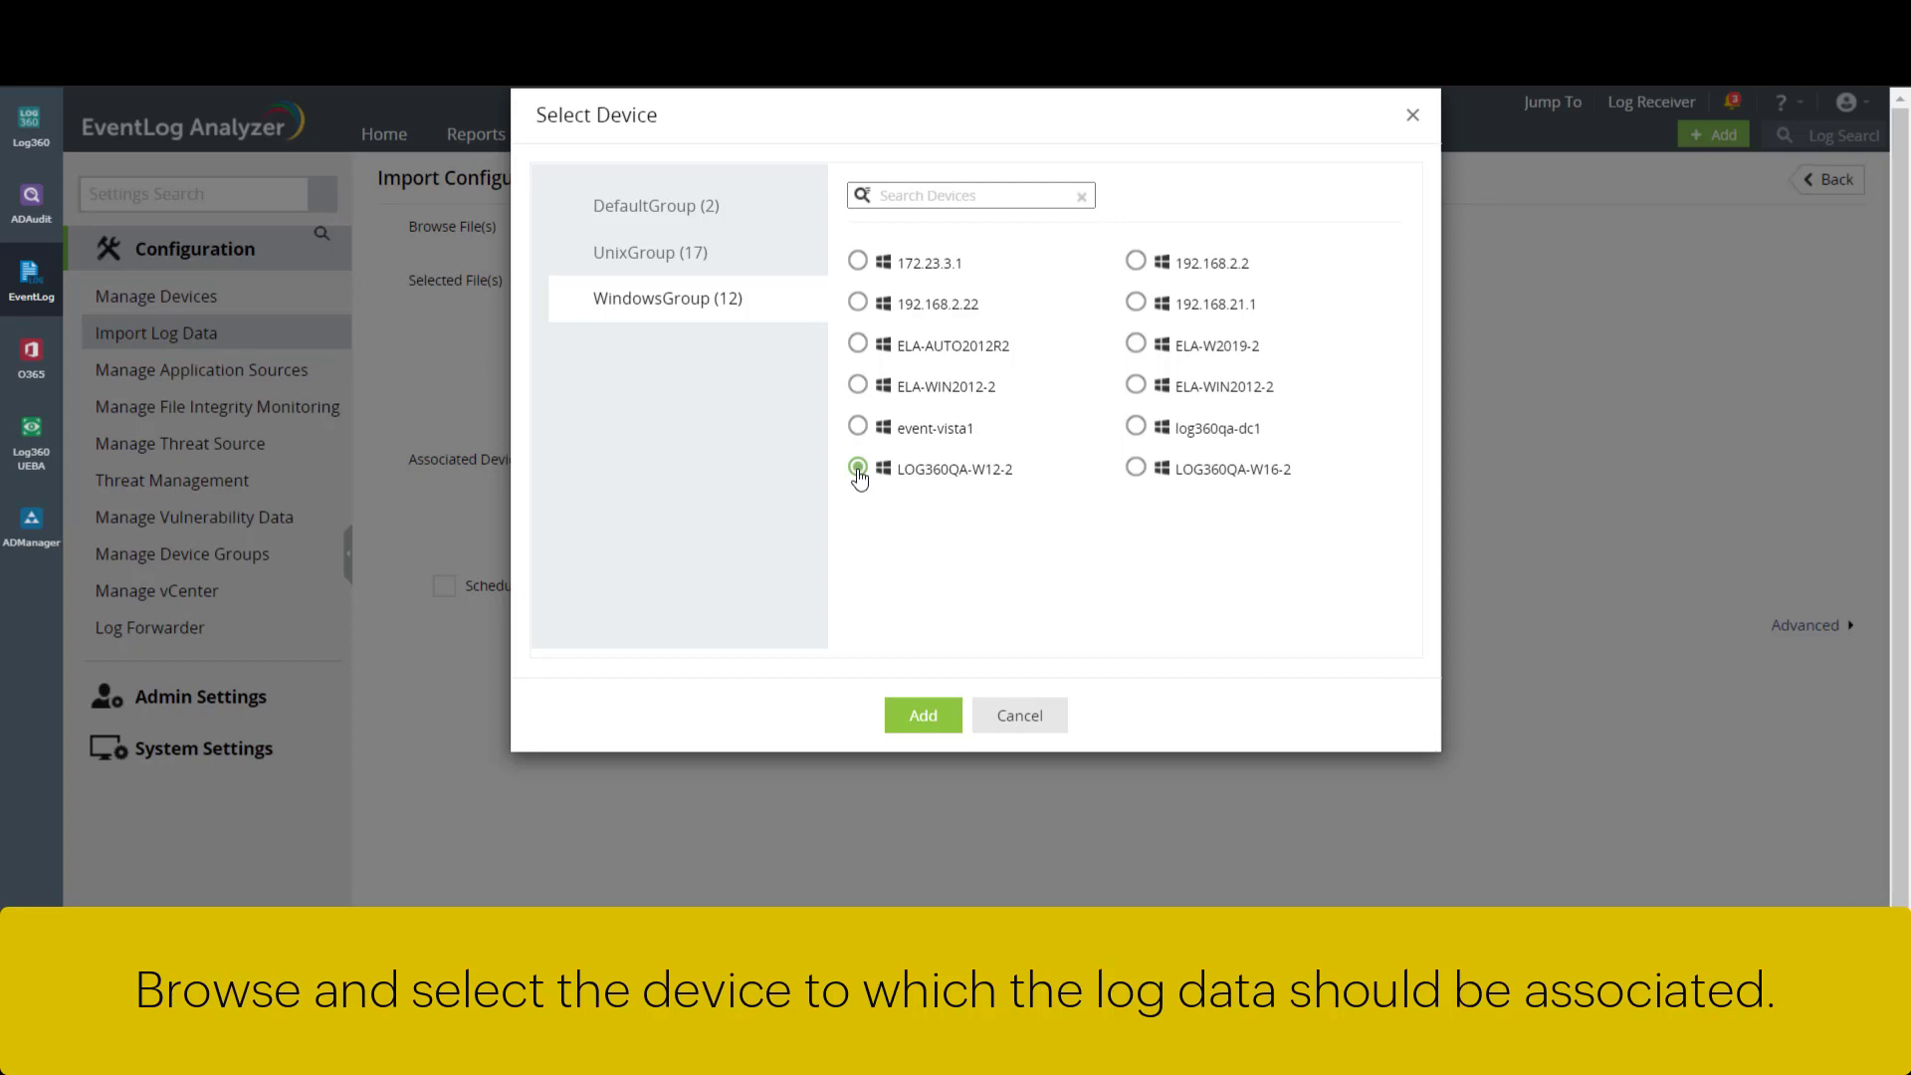
left_click(922, 715)
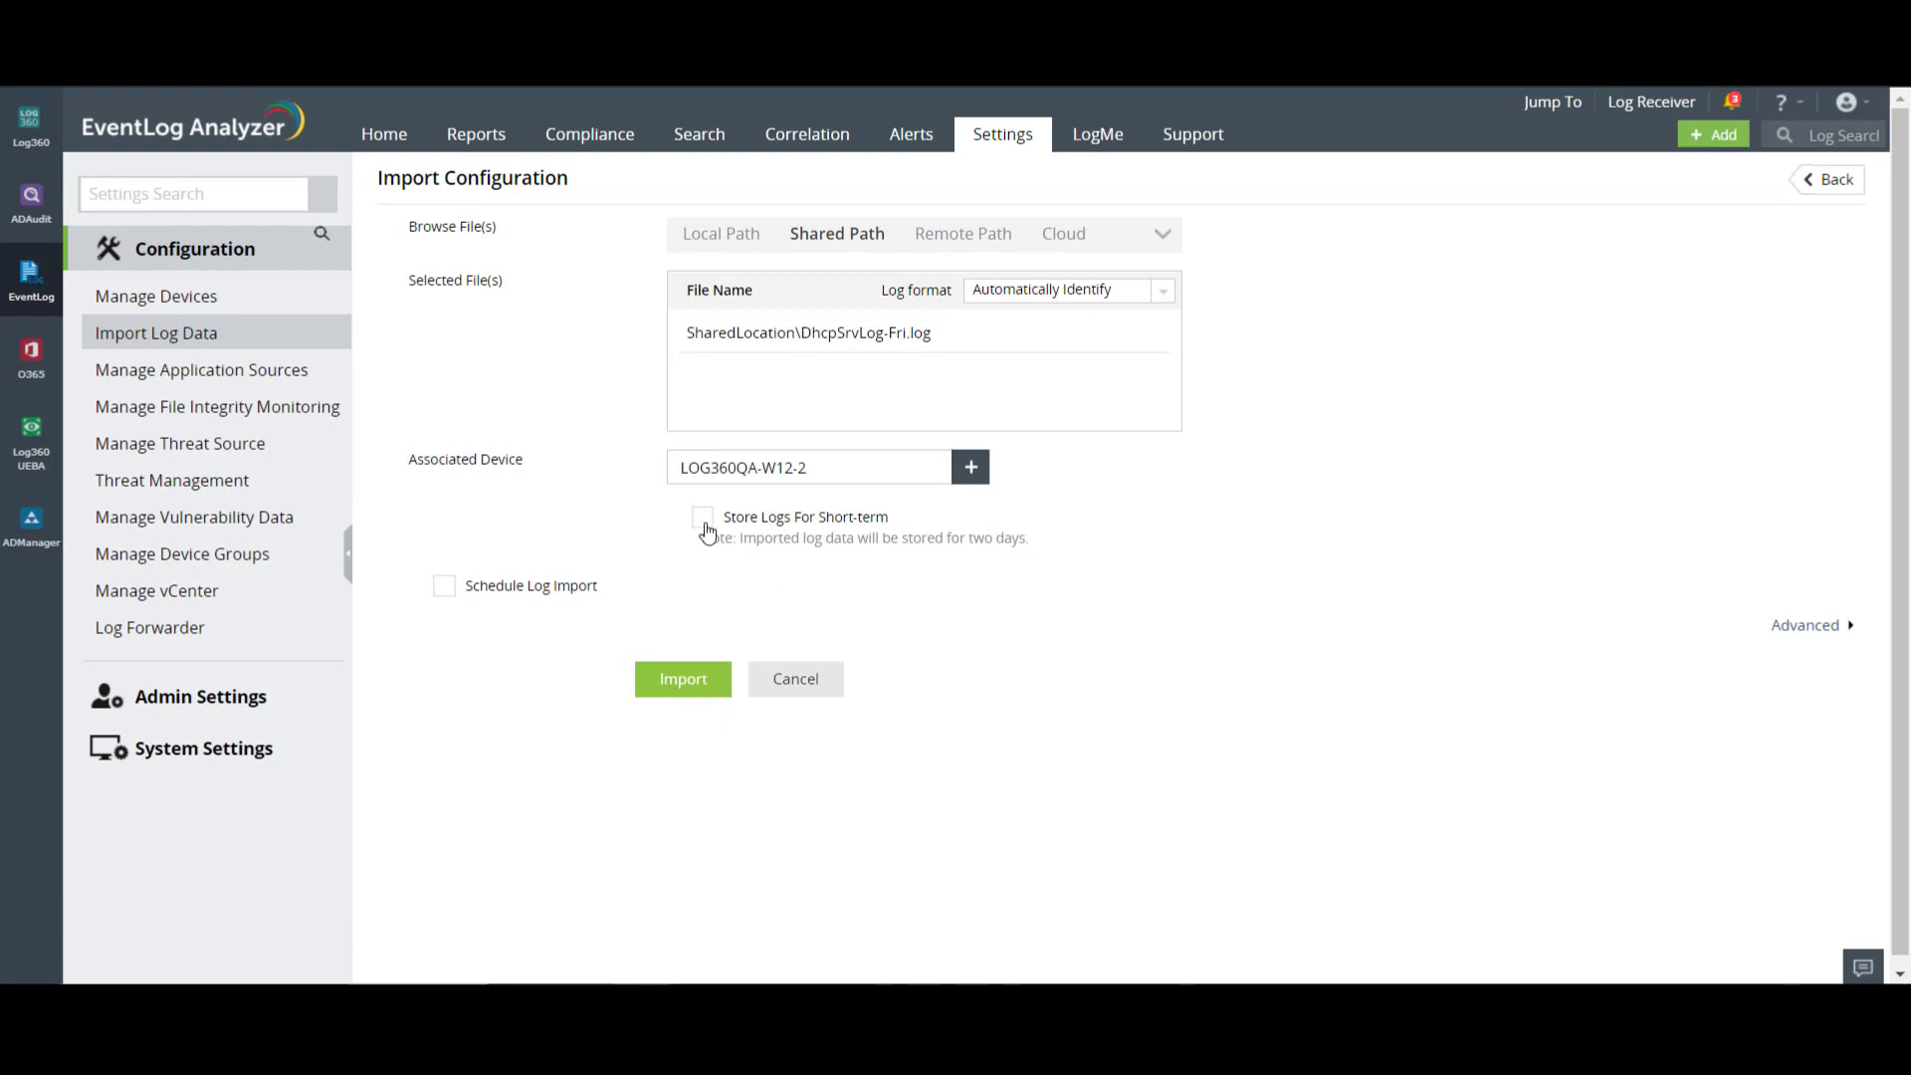
- Schedule the DhcpSrvLog-Fri.log import to run Daily, submit it, and start another import
left_click(446, 588)
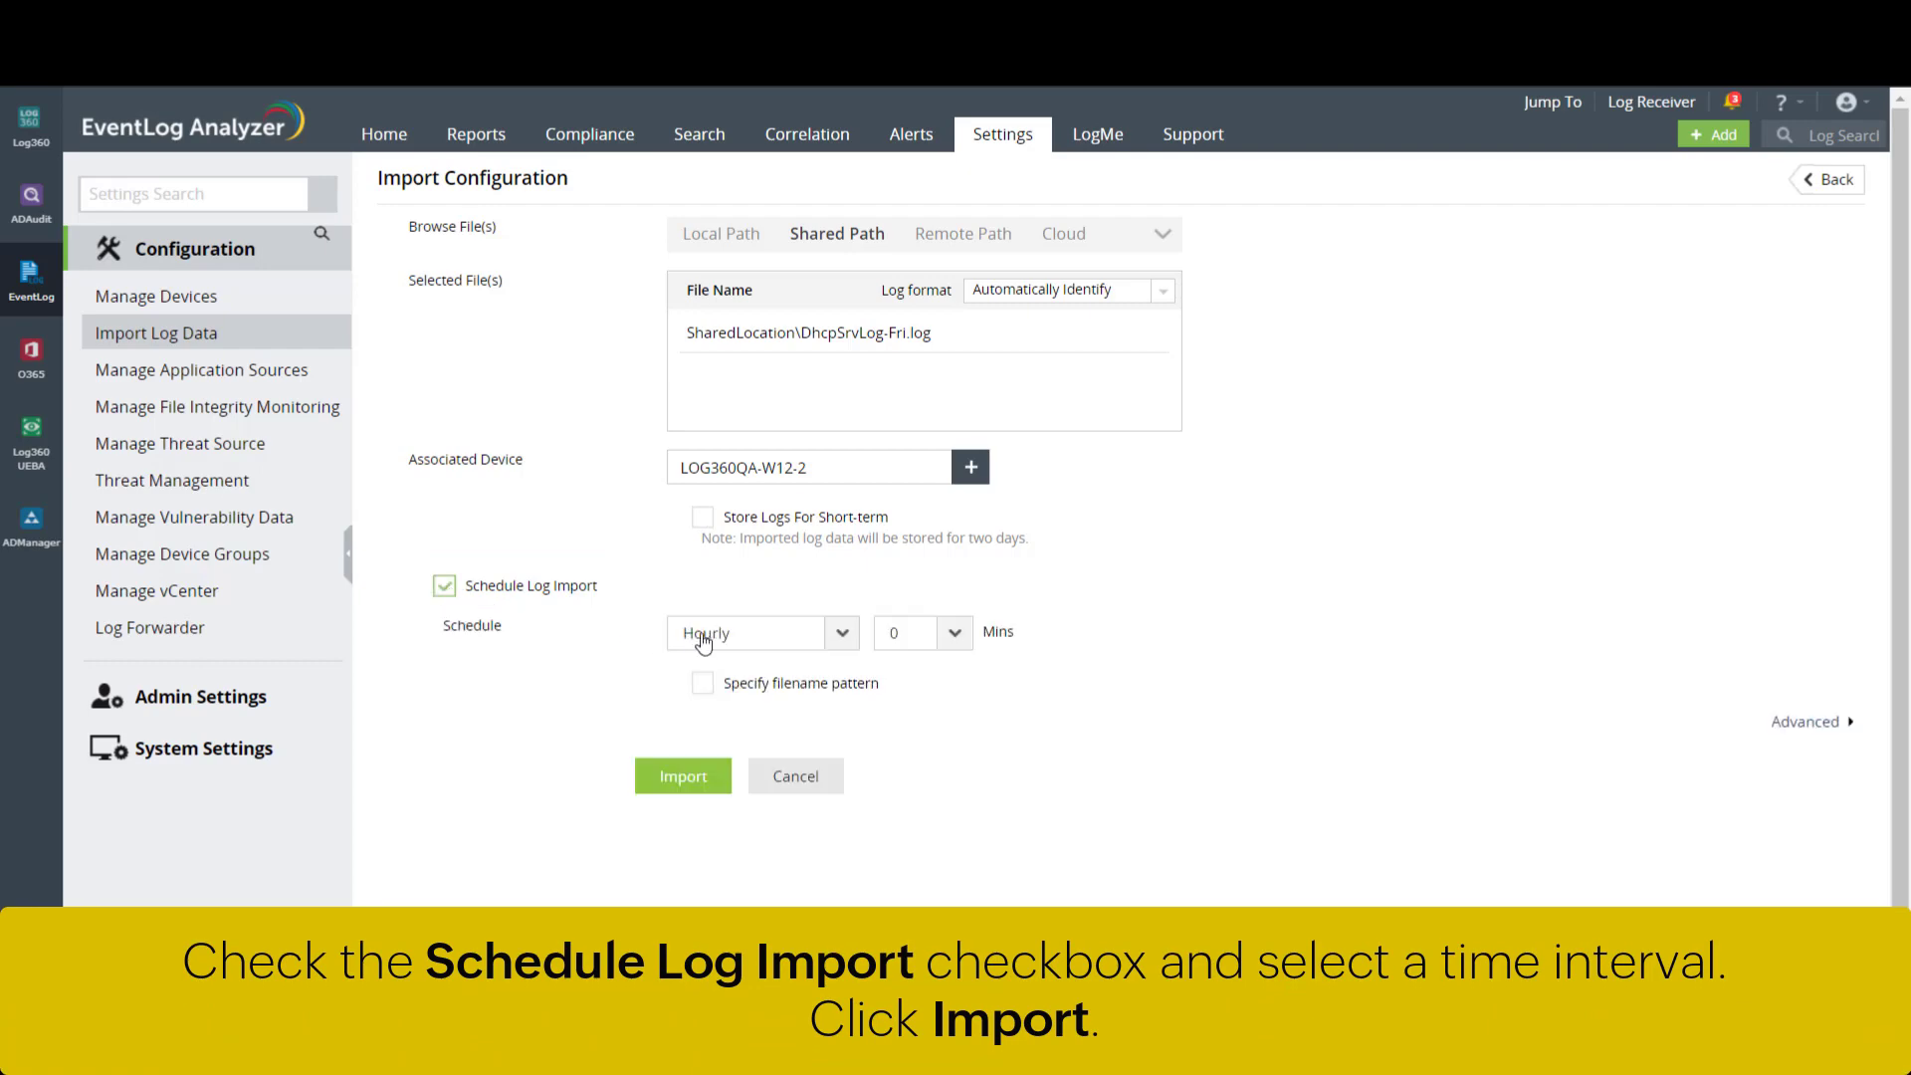
left_click(841, 642)
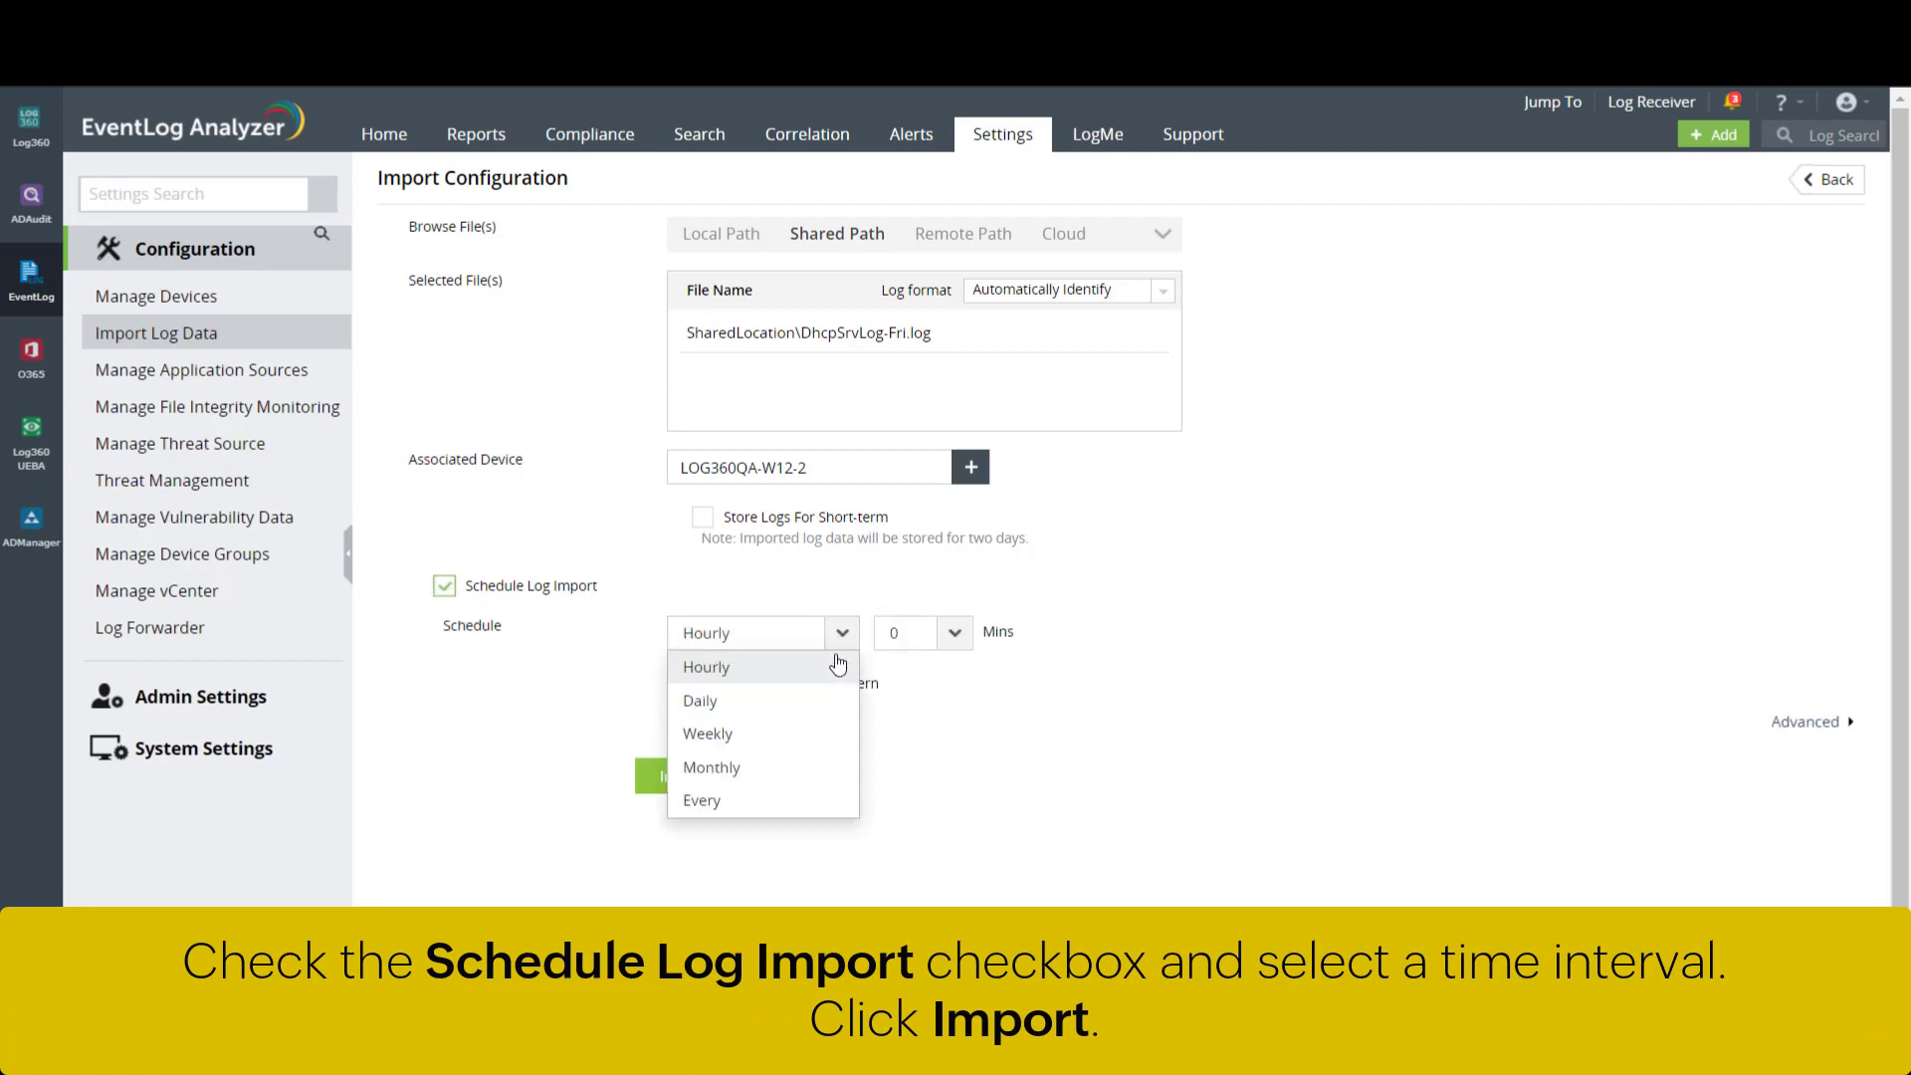
left_click(829, 702)
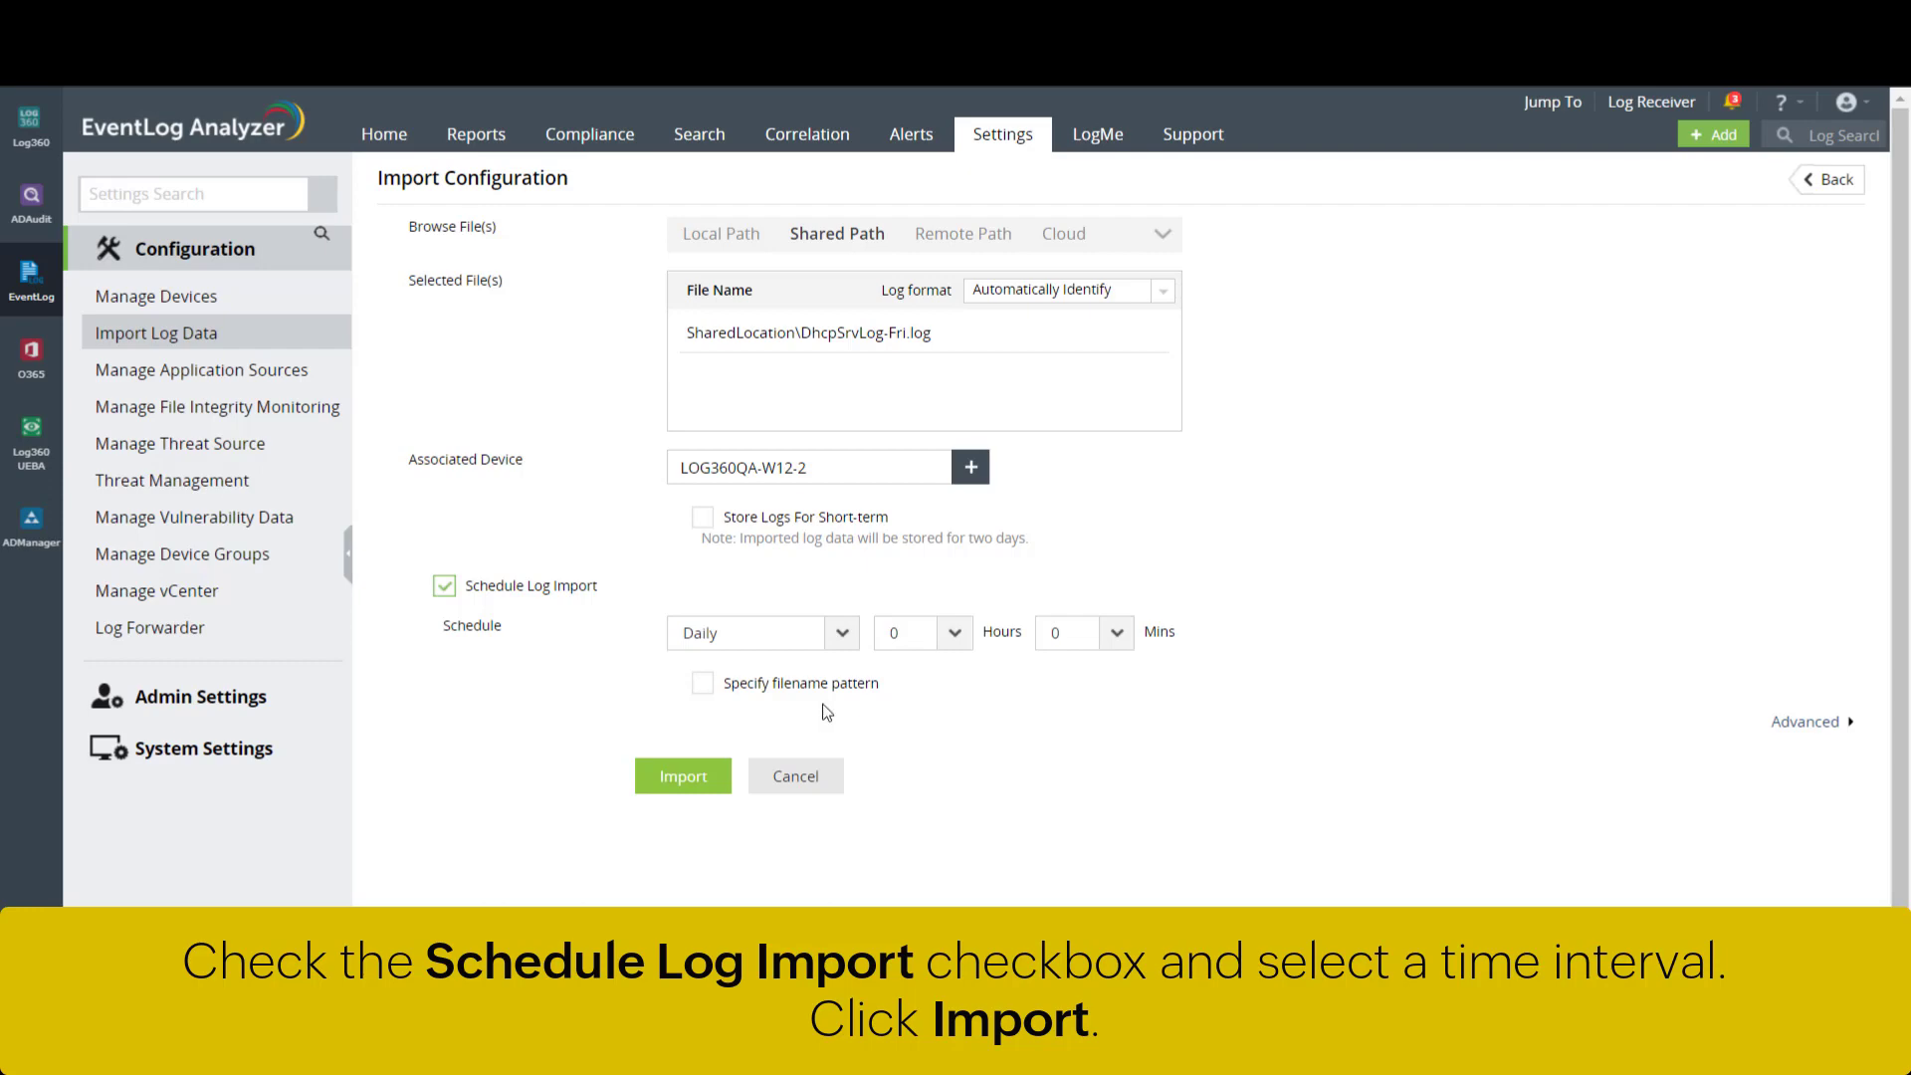
left_click(722, 783)
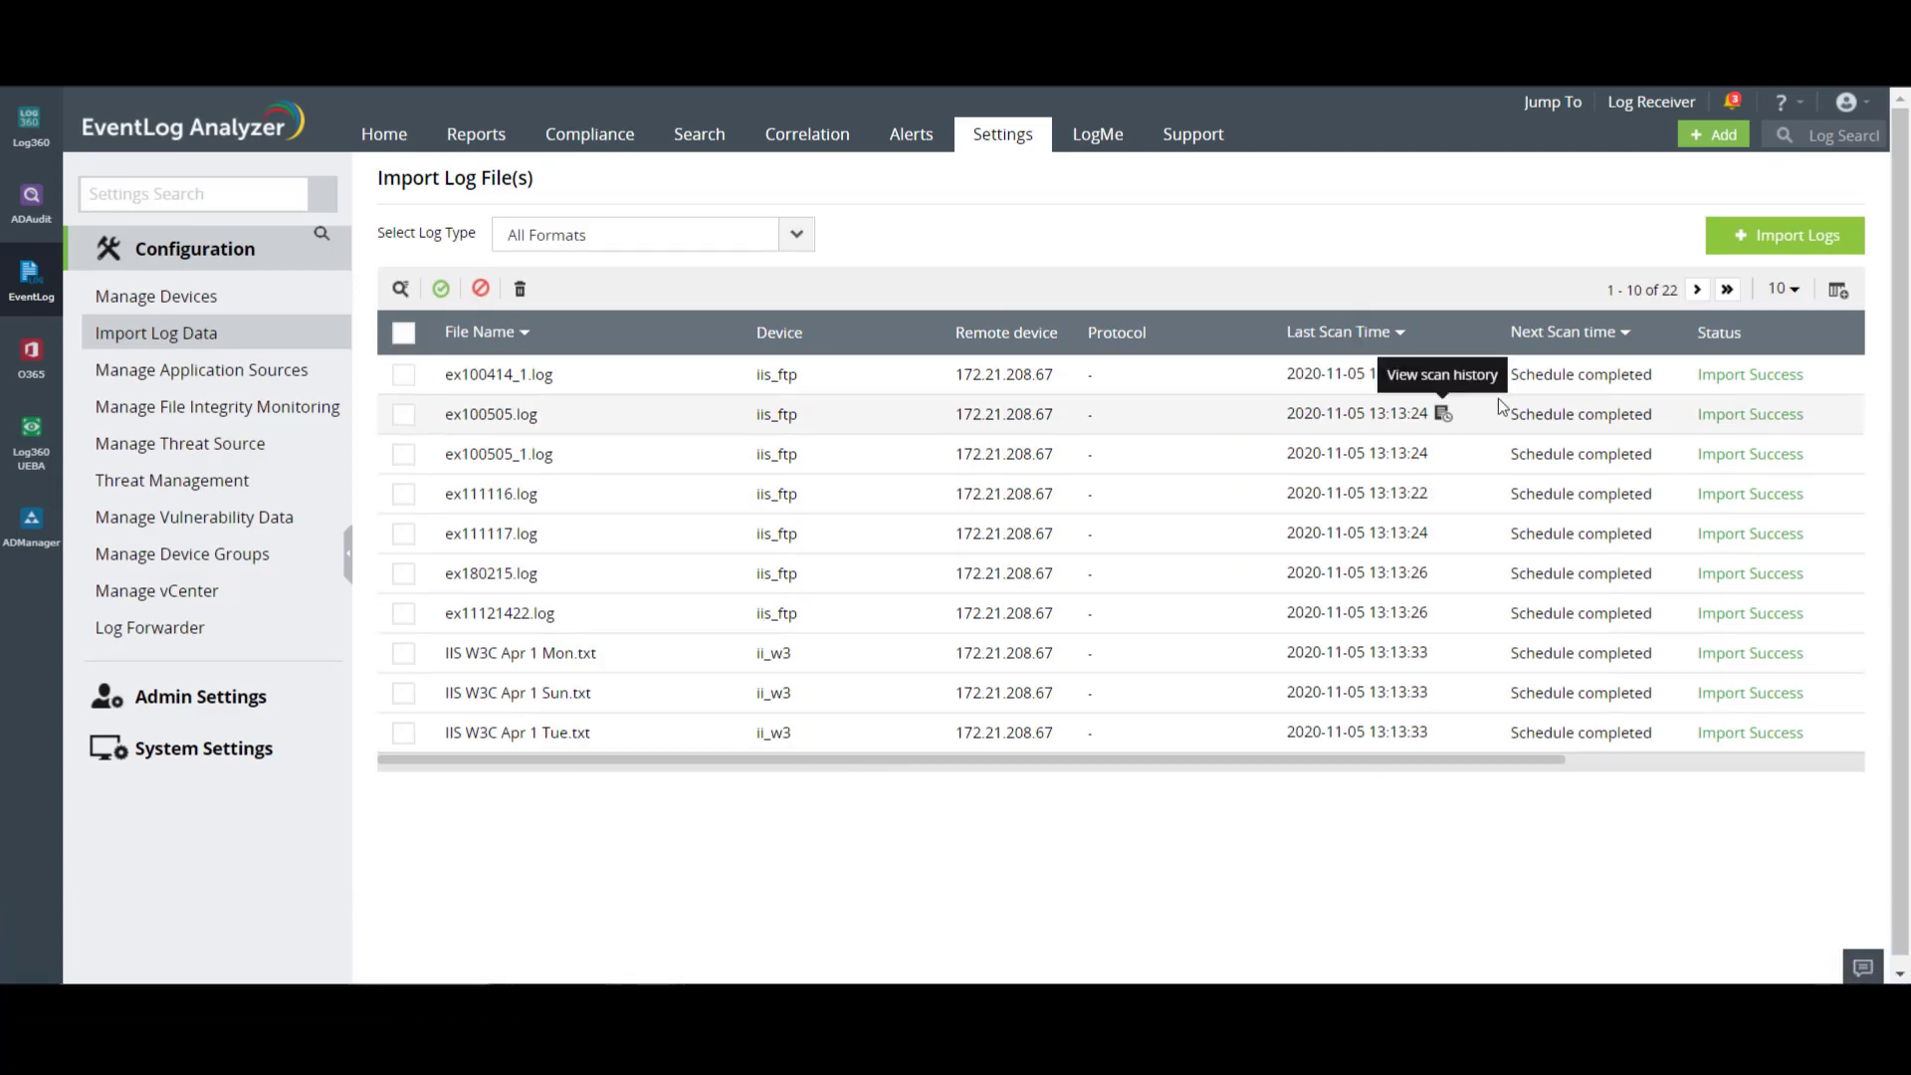
left_click(1802, 249)
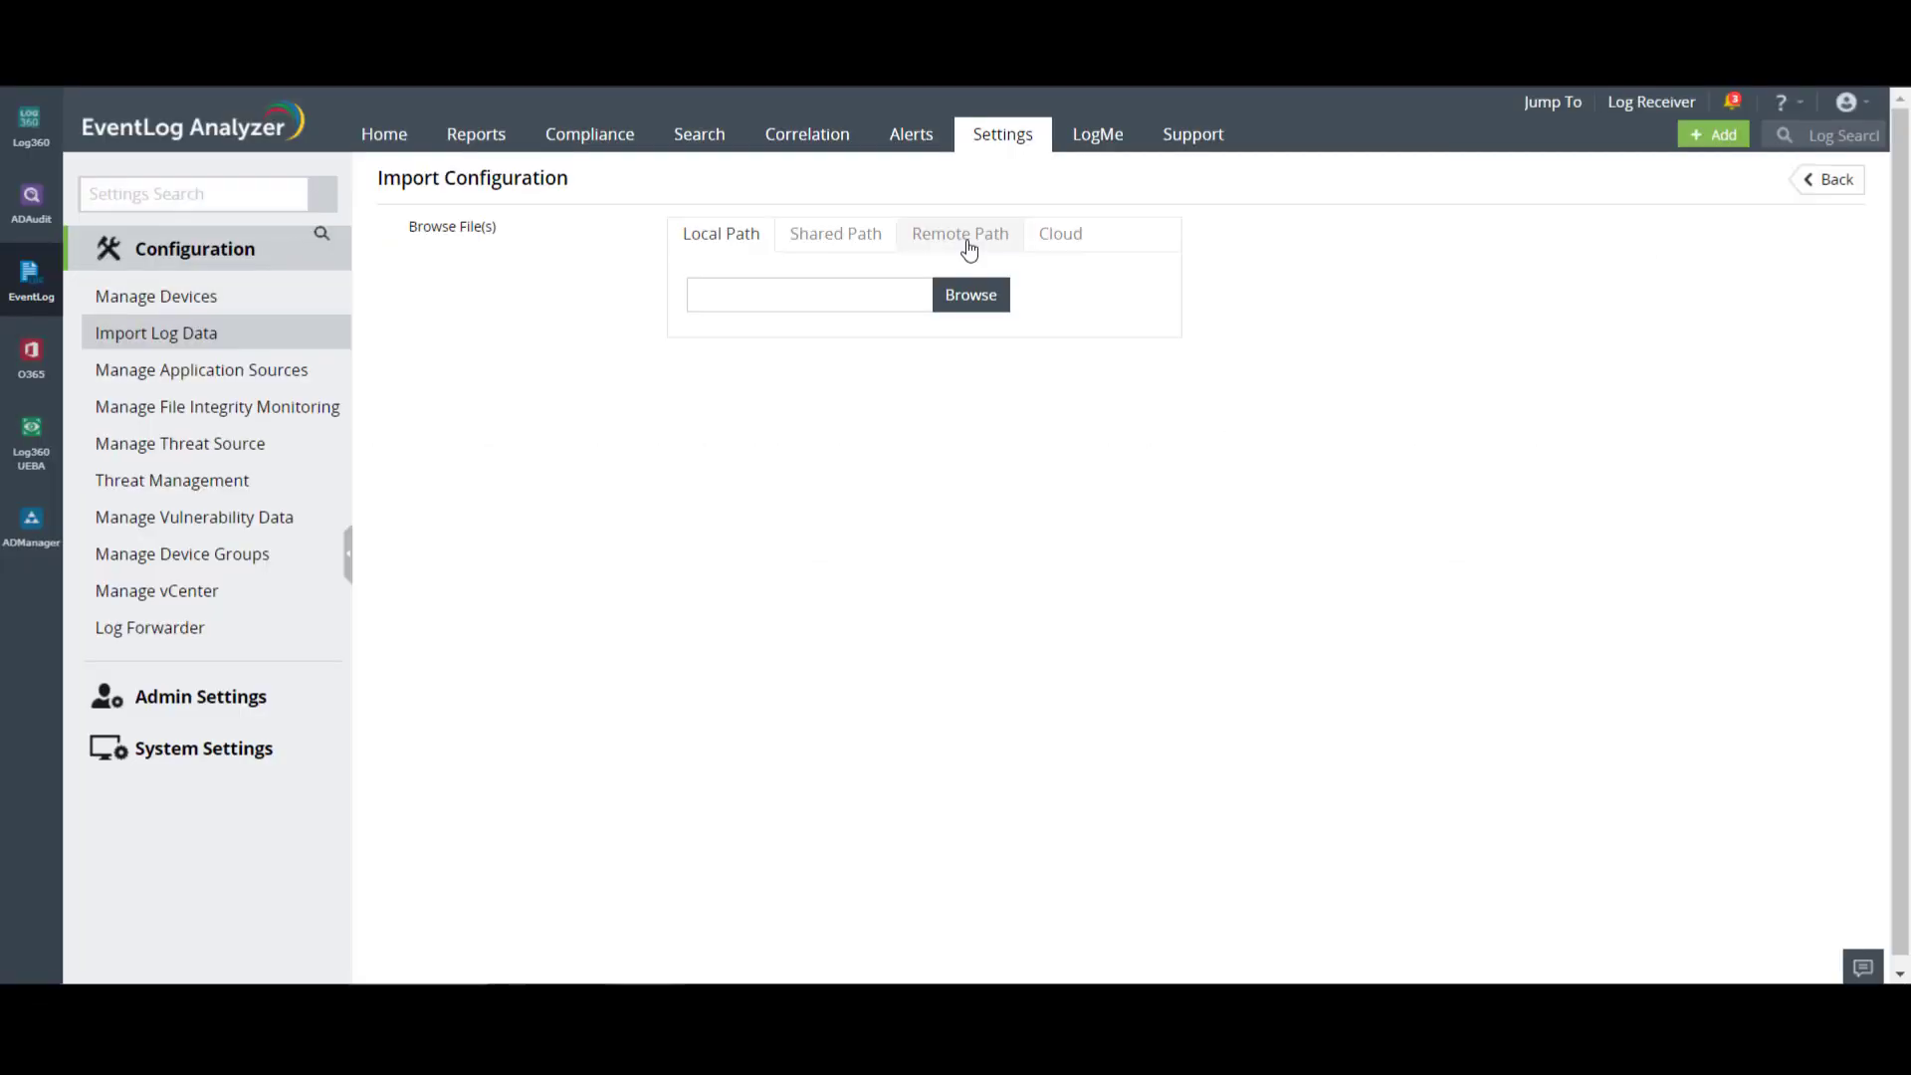
- Add LOG360QA-W16-2 from the Windows group as the remote source device
left_click(968, 253)
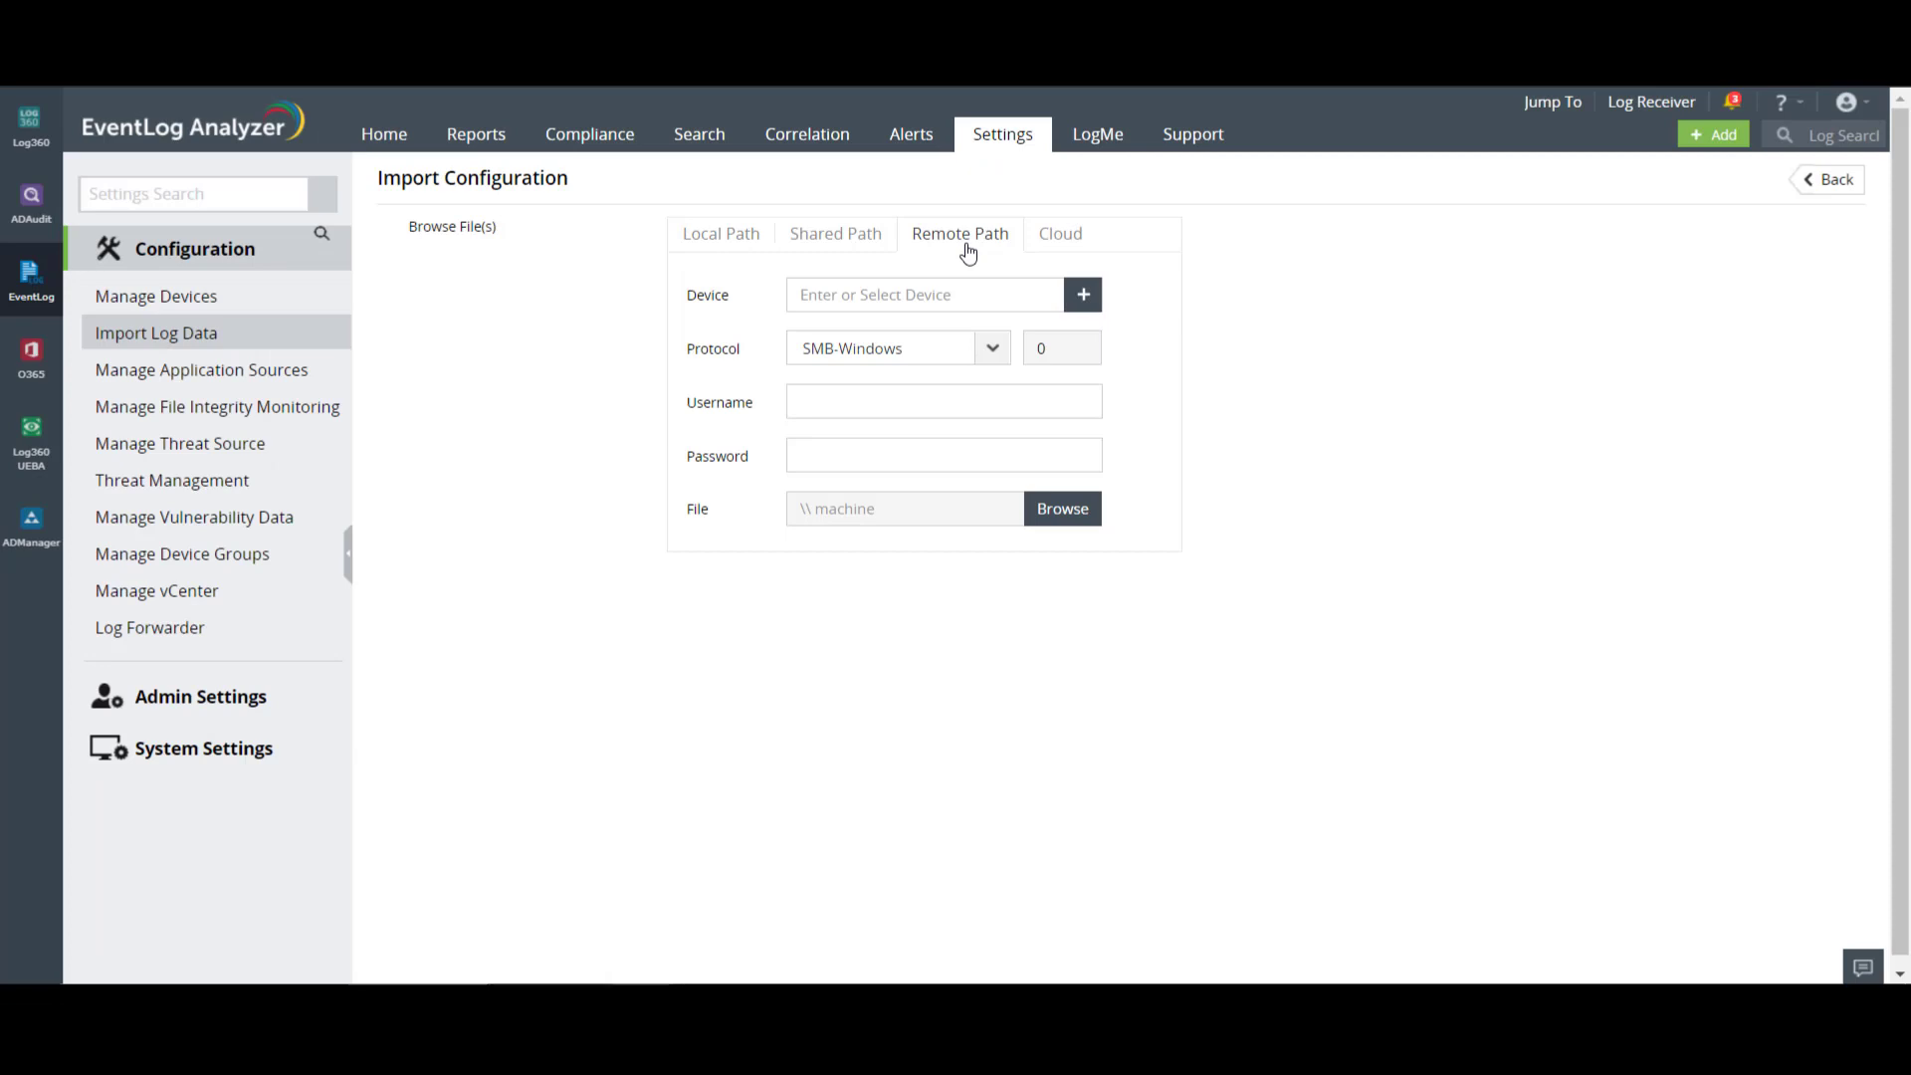
left_click(1082, 298)
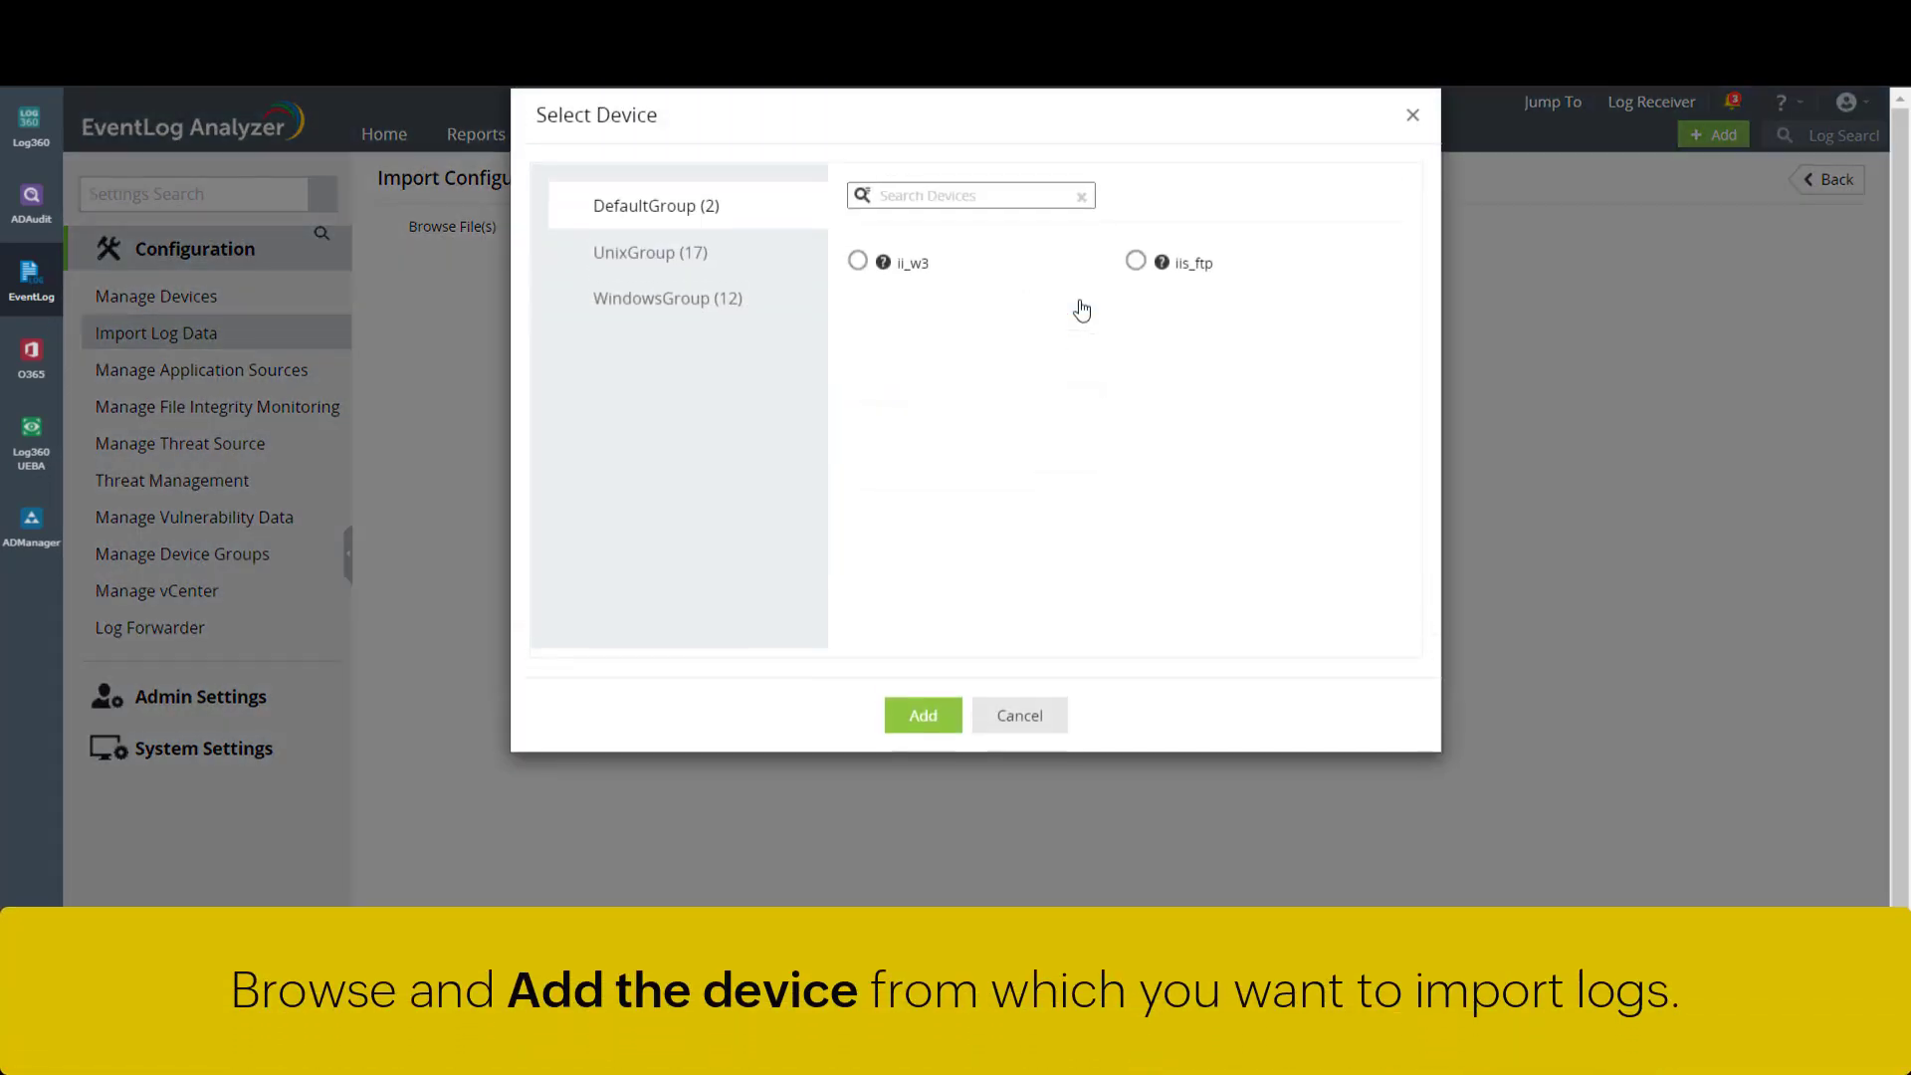
left_click(738, 310)
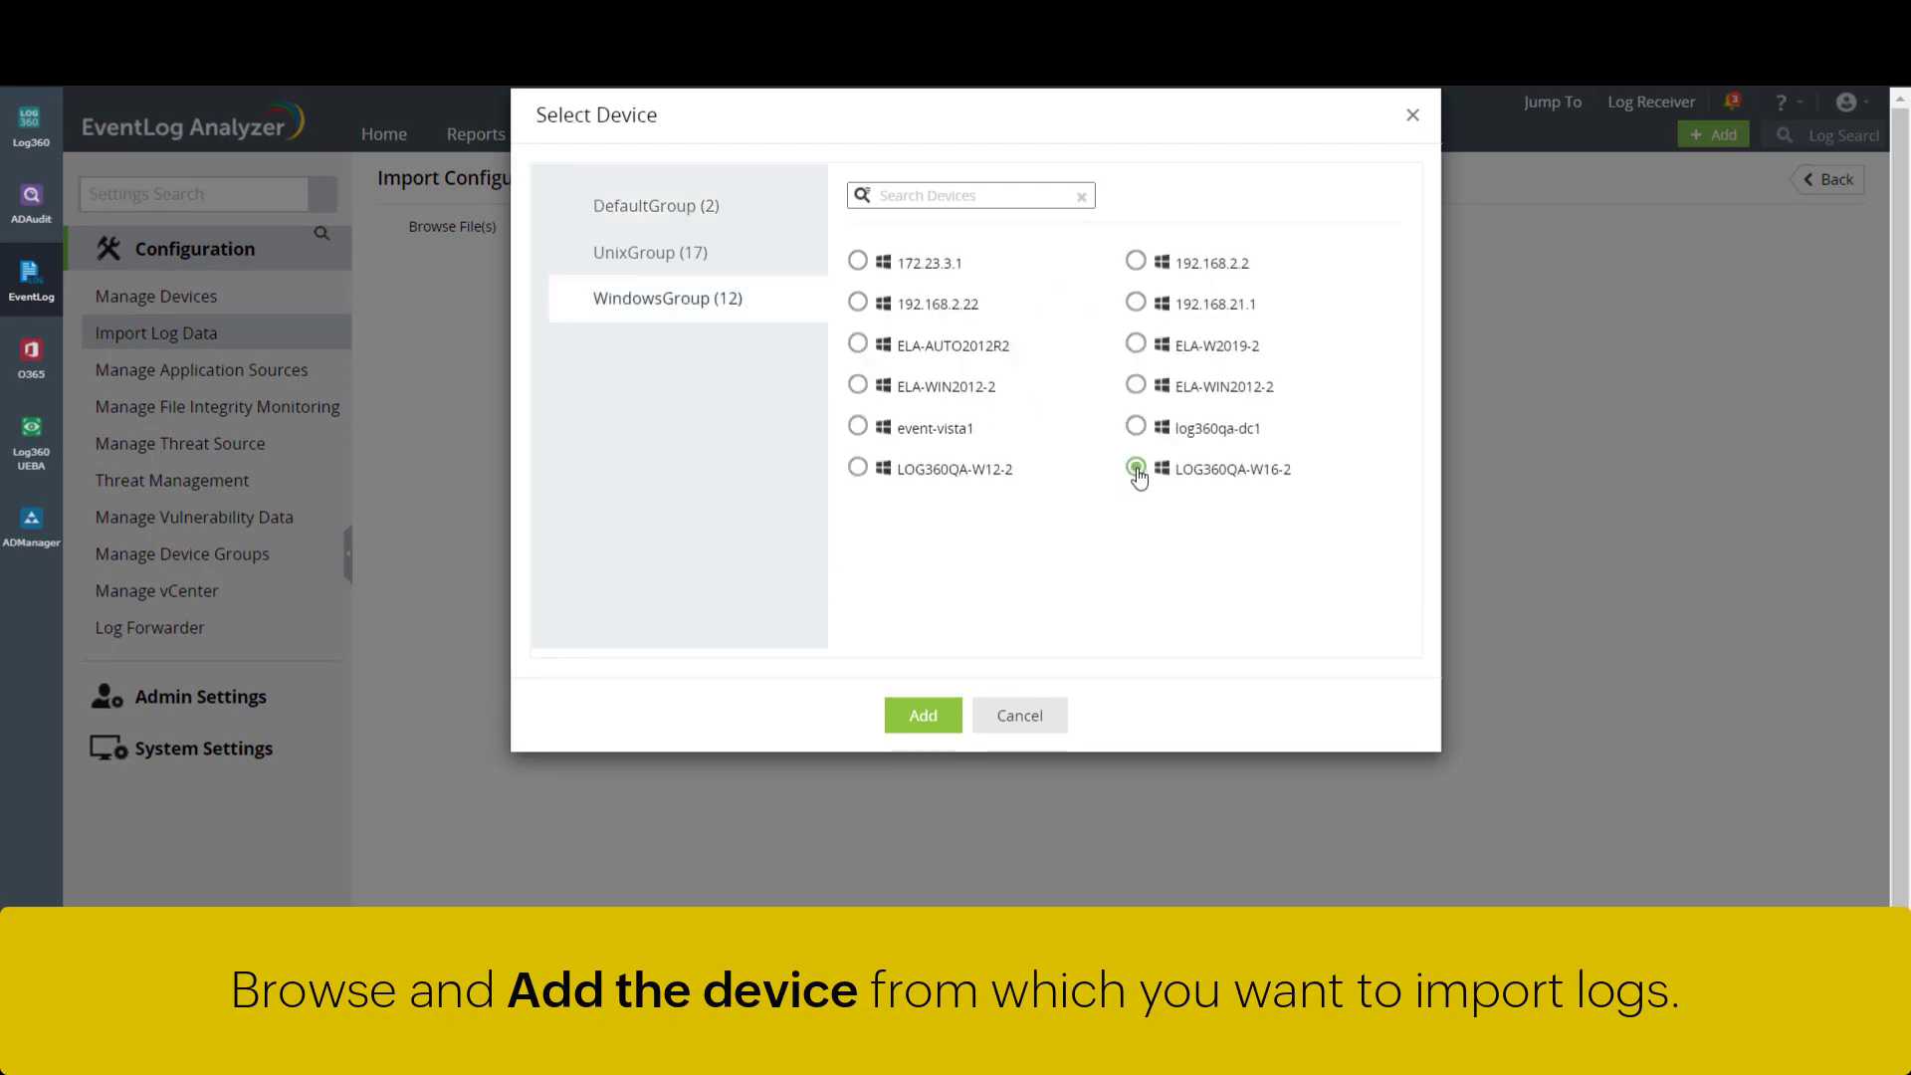
left_click(944, 724)
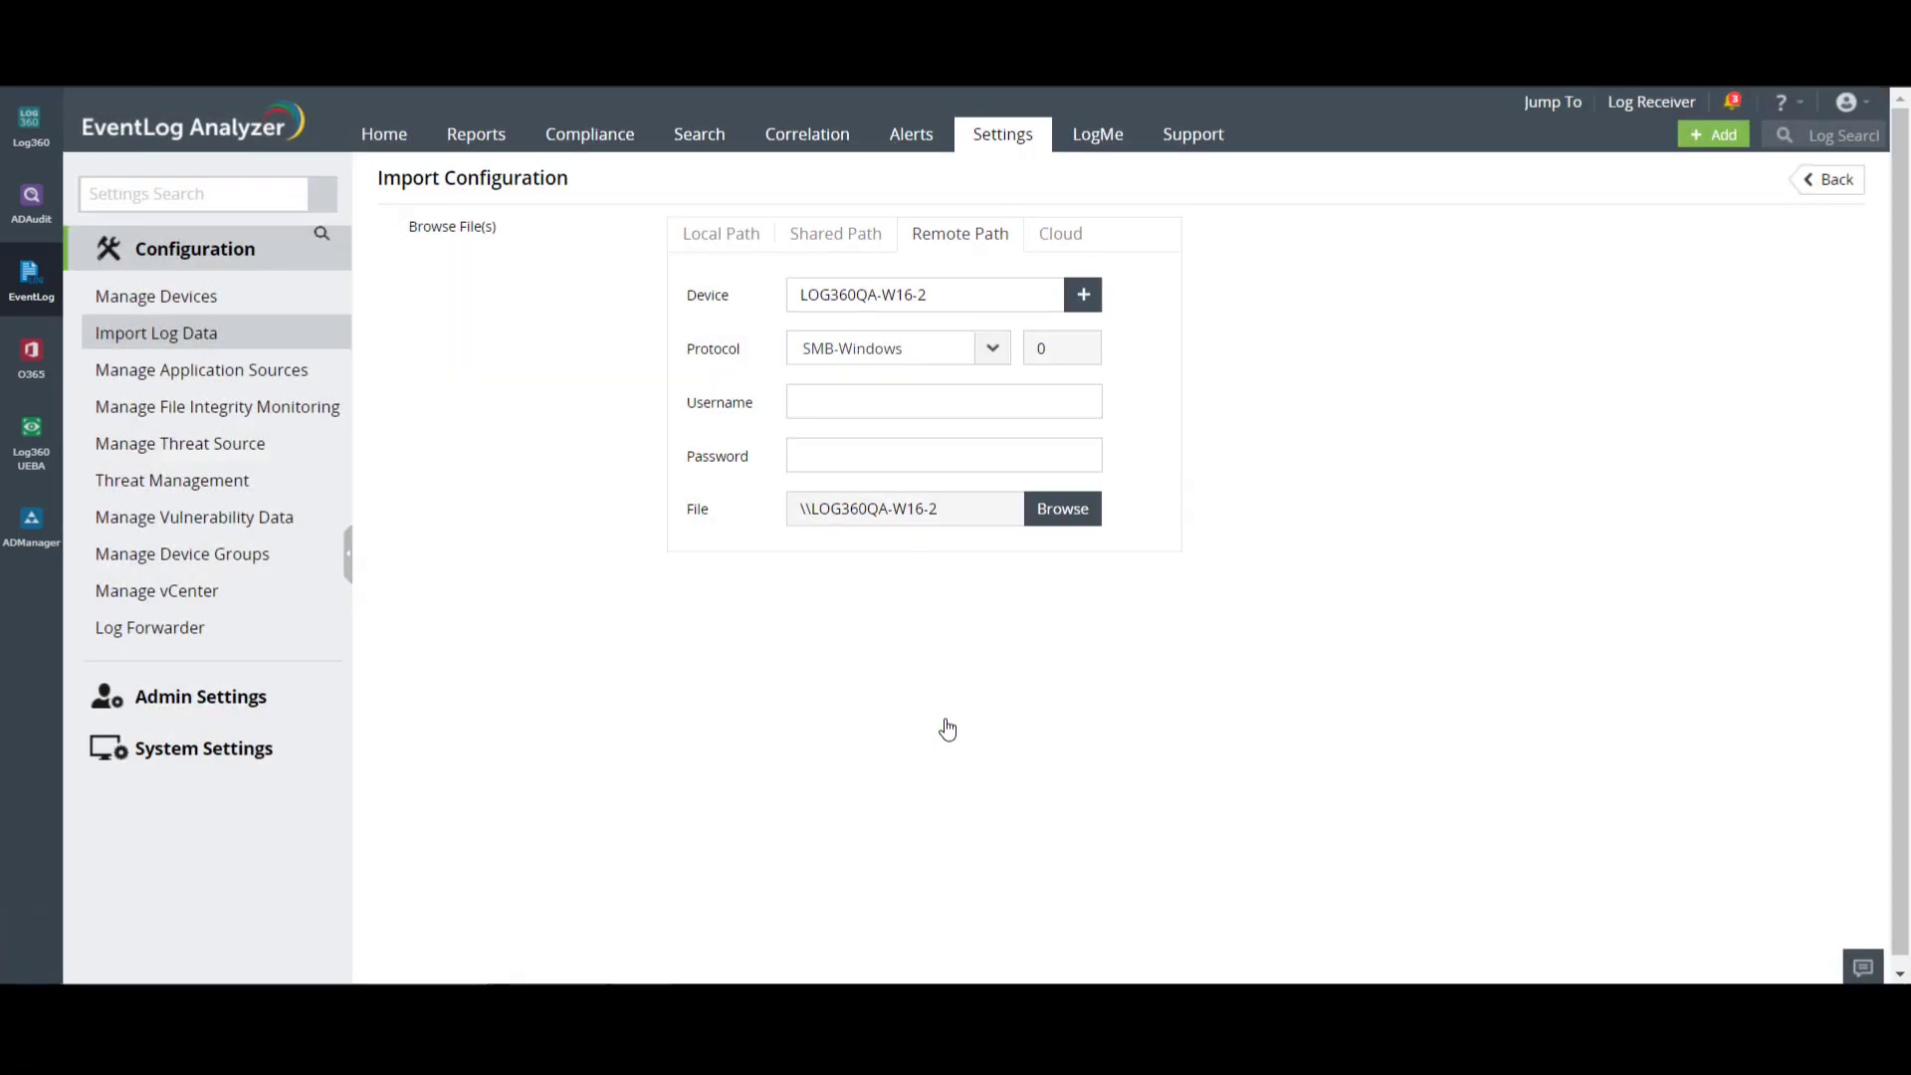
- Set the transfer protocol to FTP on port 21 and enter the remote account's username
left_click(989, 357)
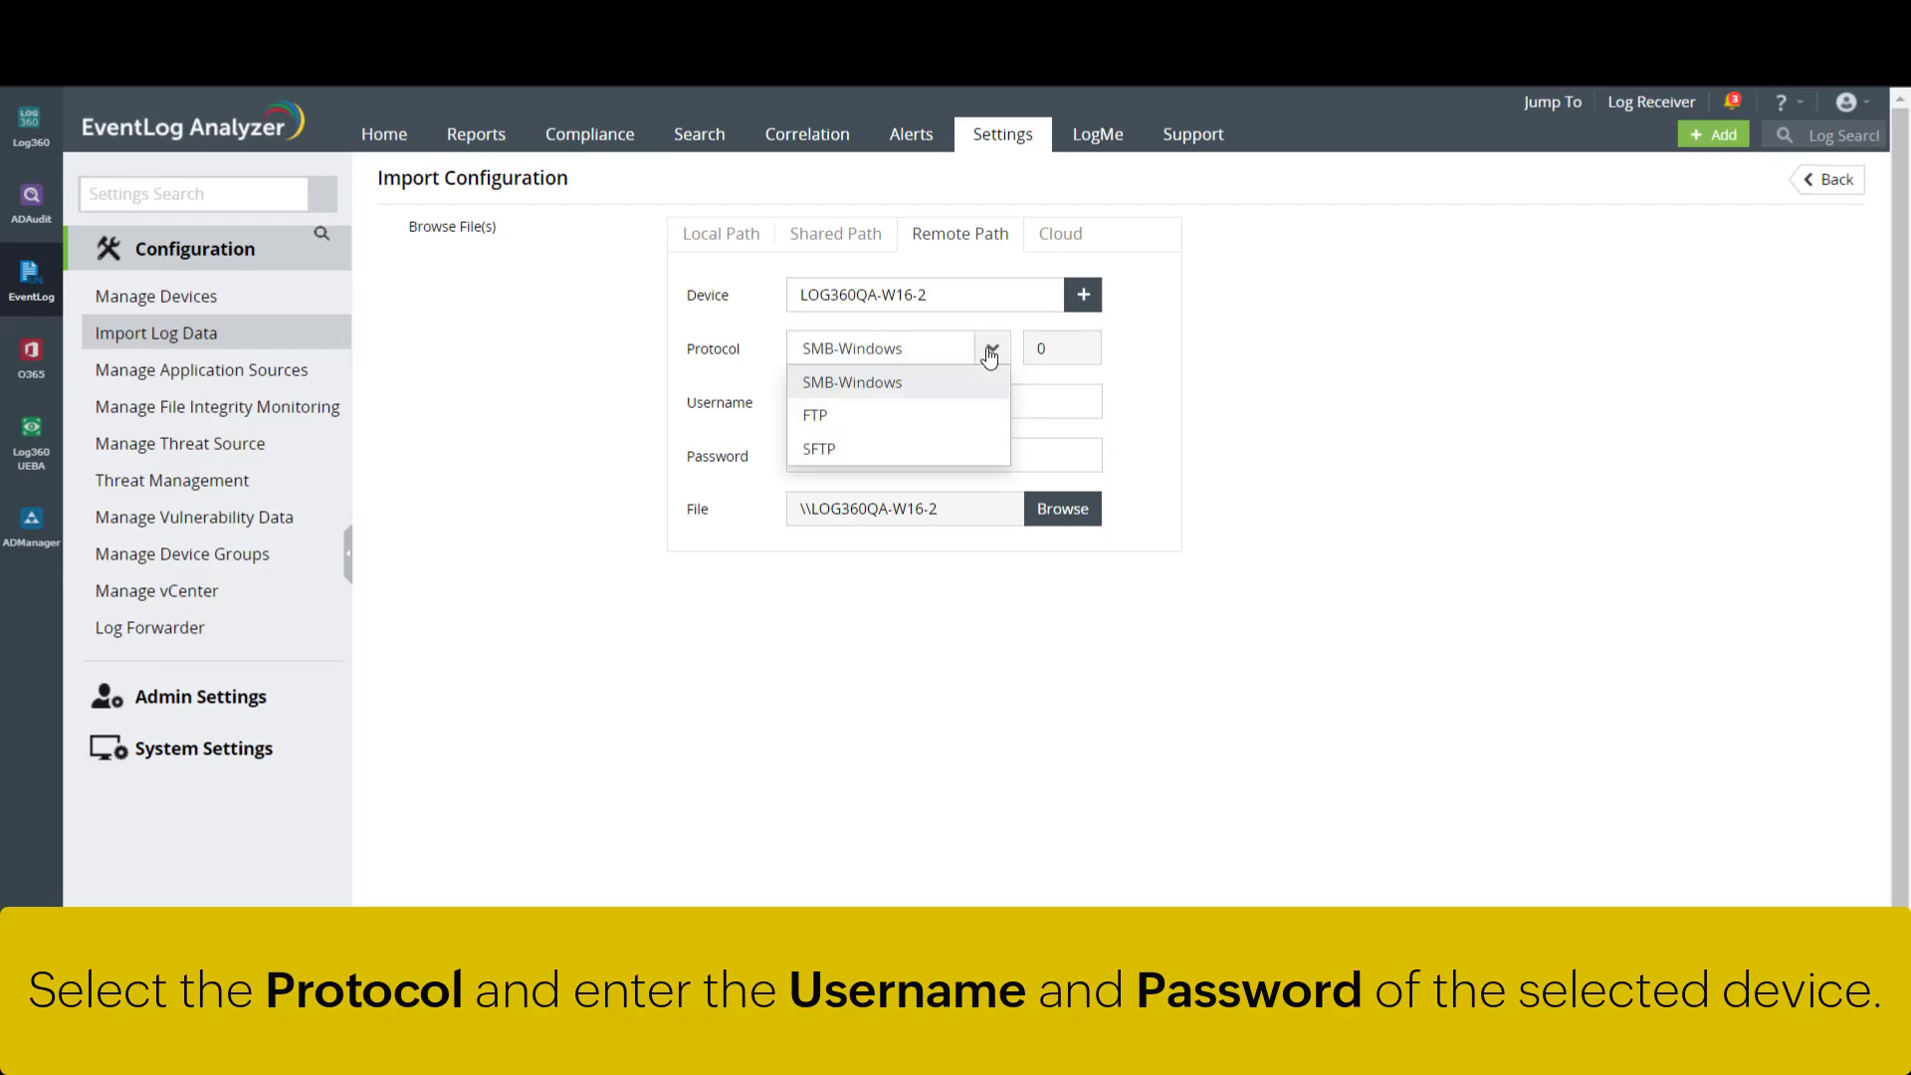
left_click(975, 422)
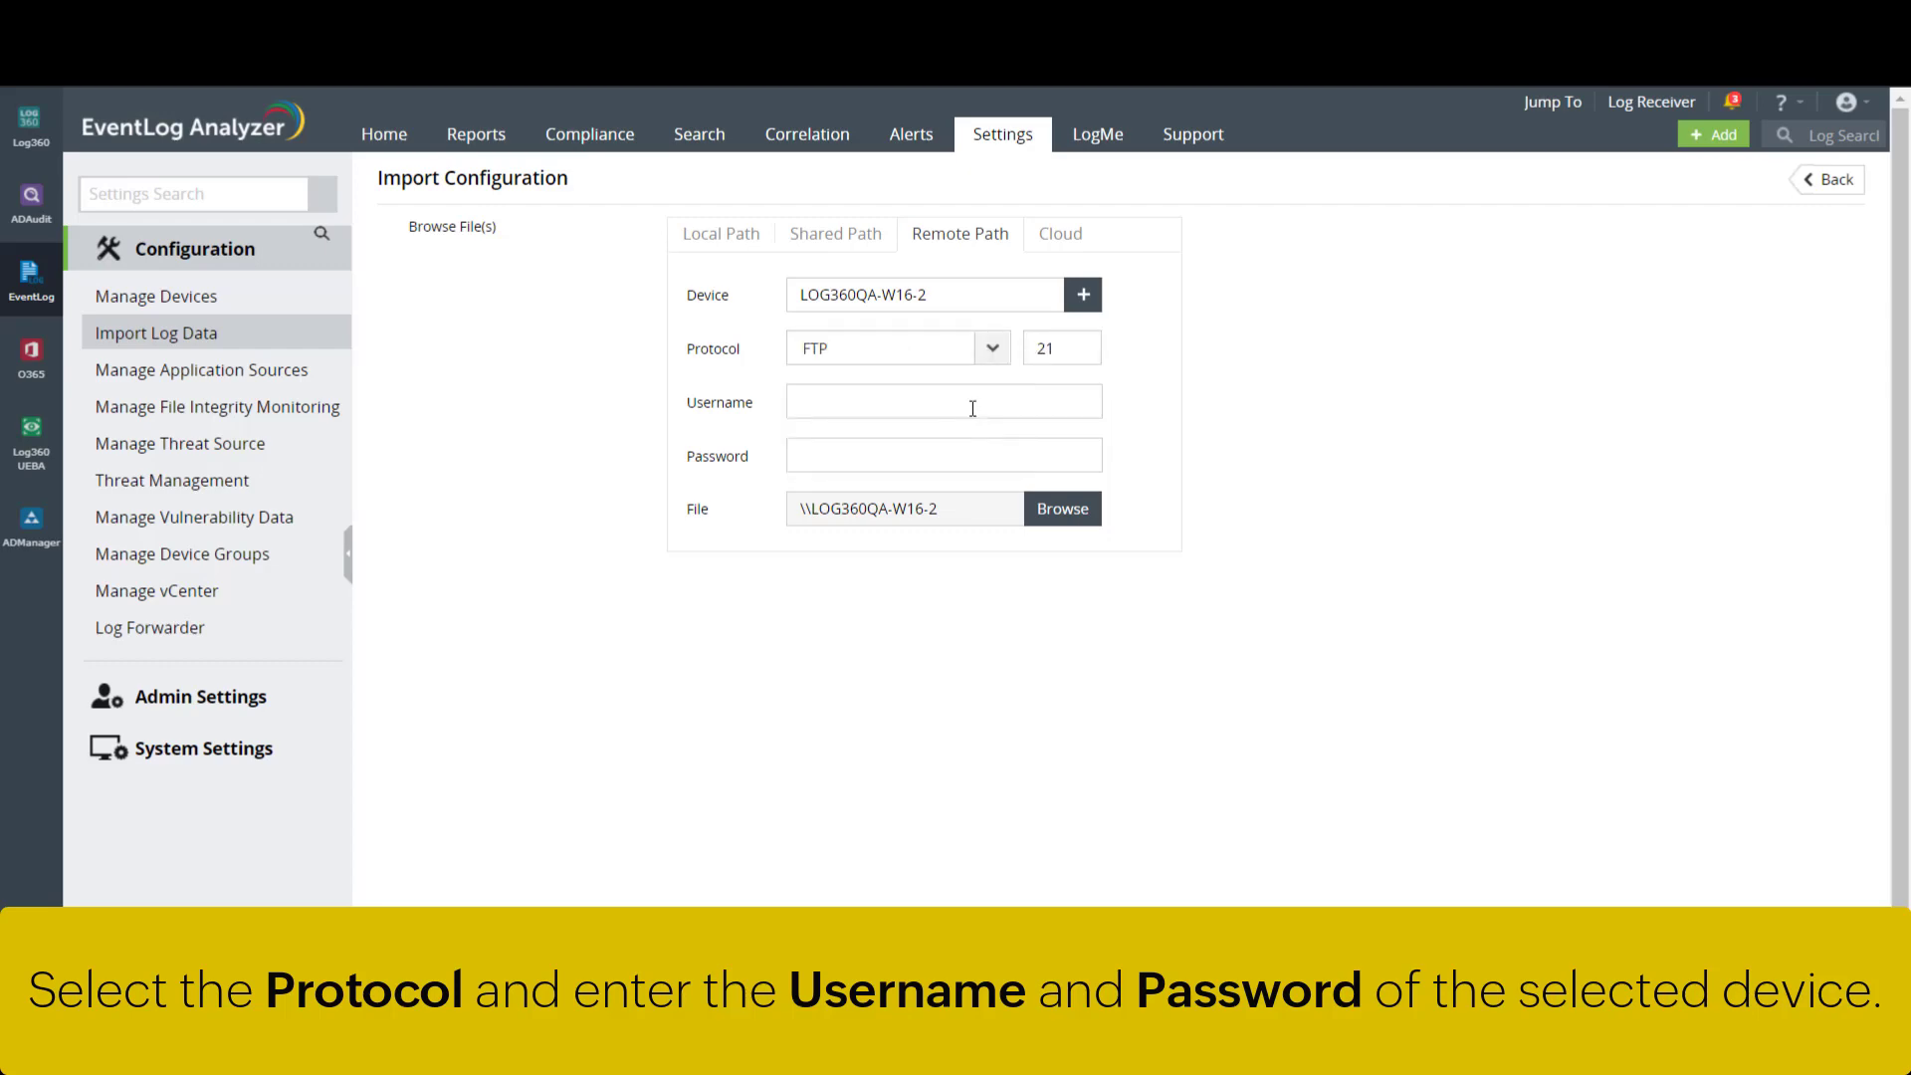
left_click(972, 403)
type("administrator")
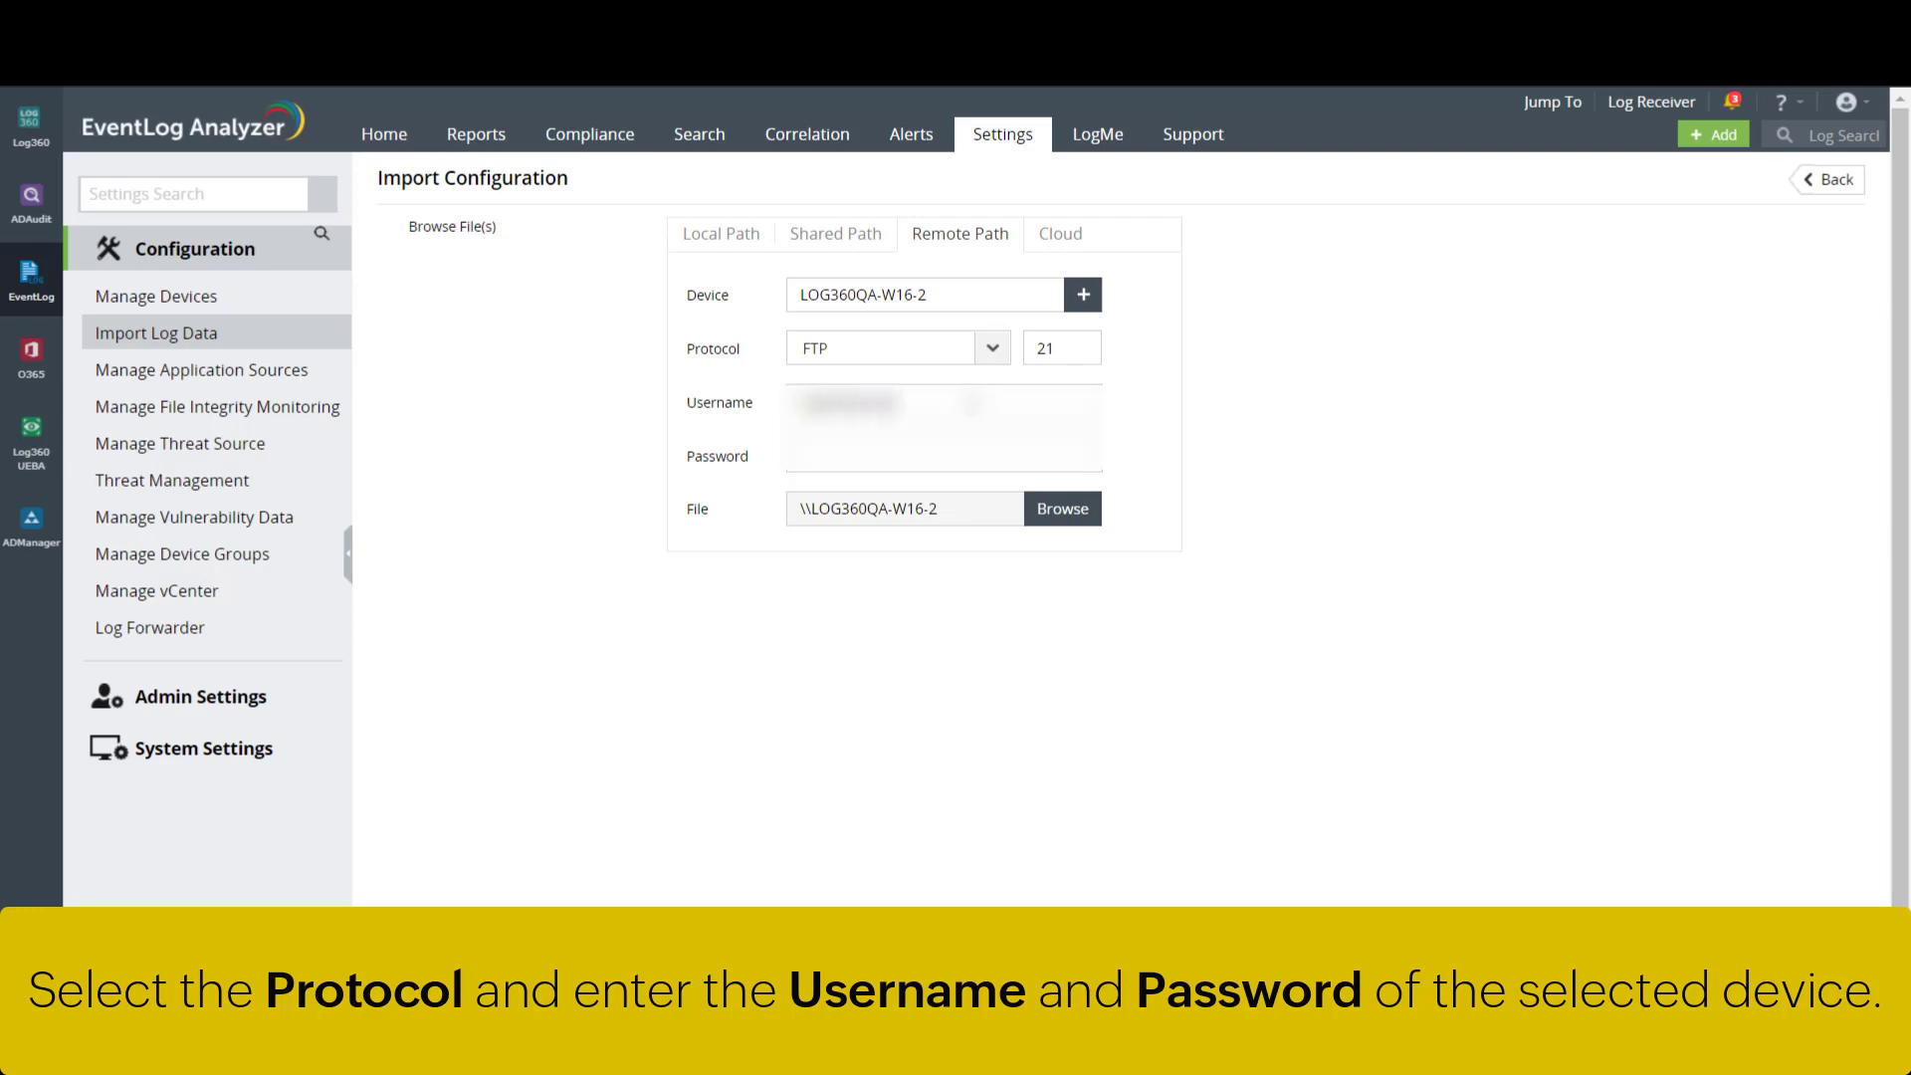
type("@log360qa")
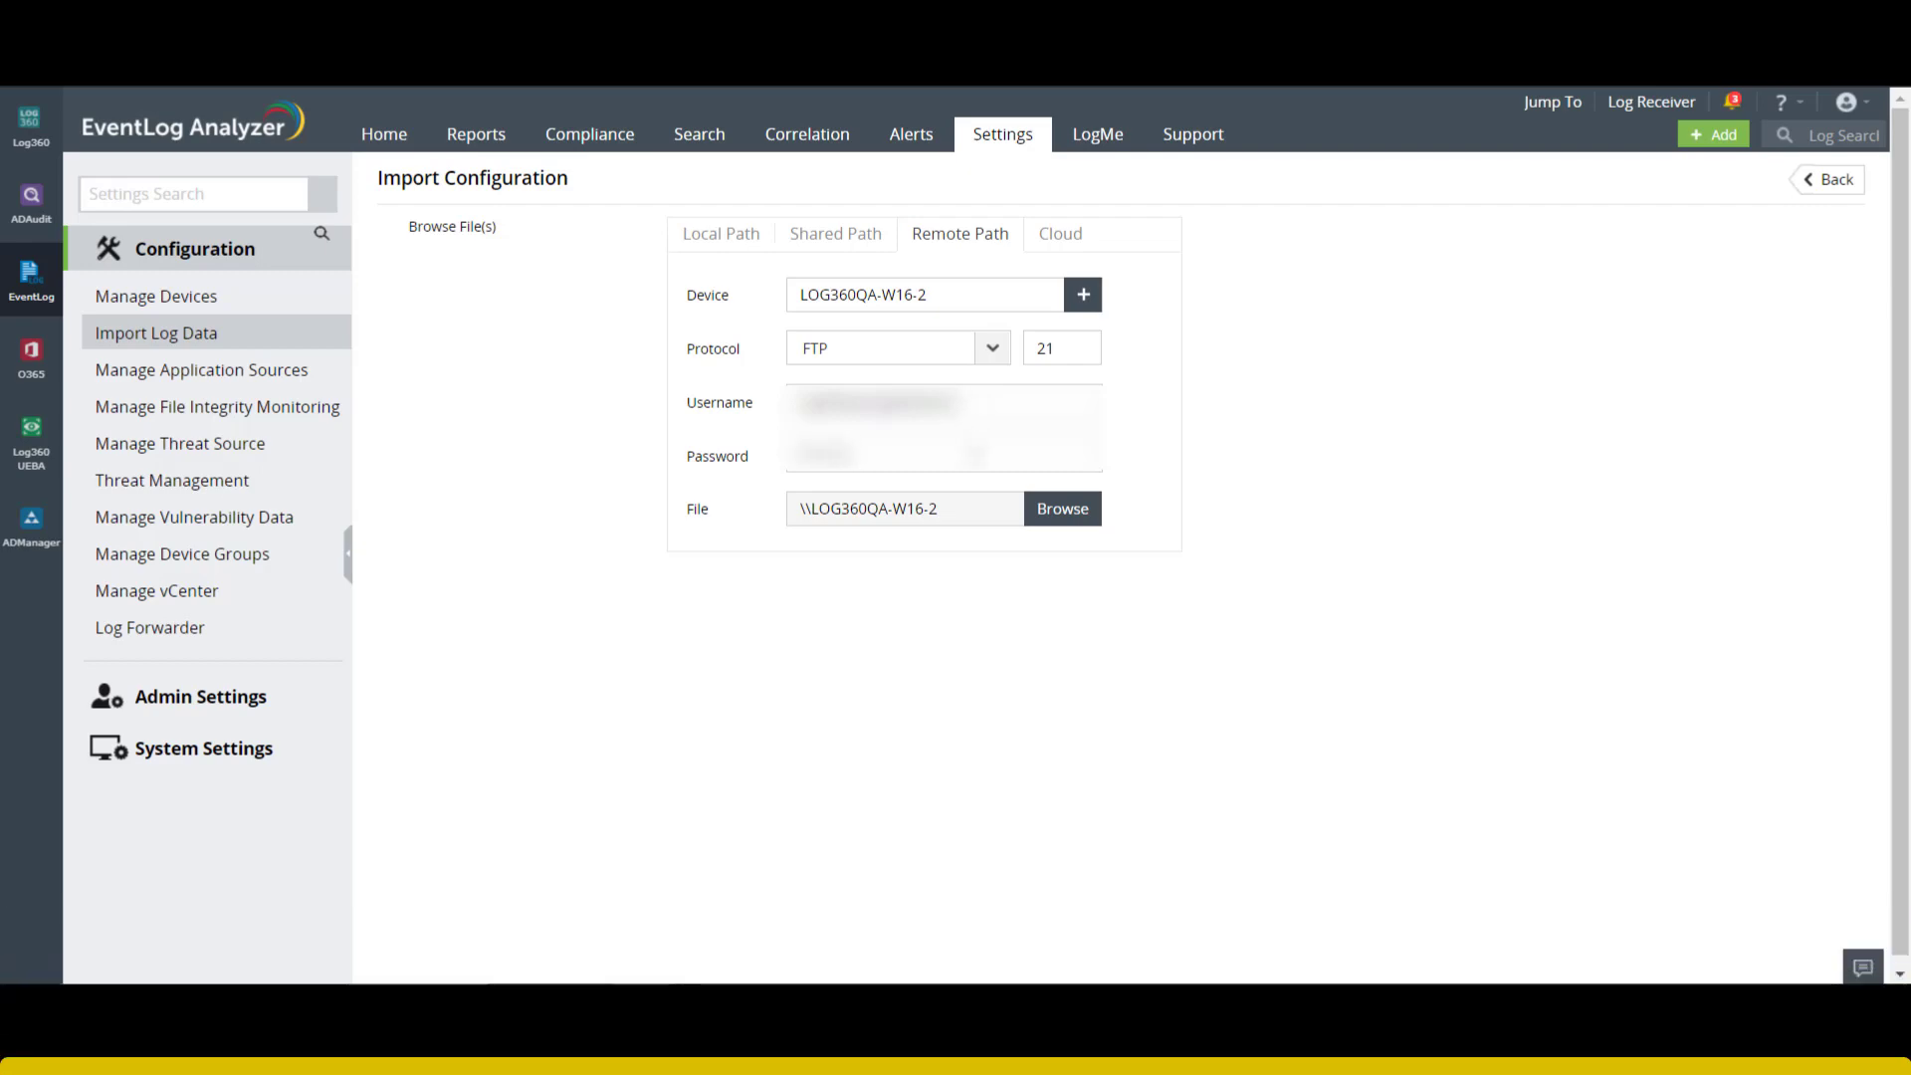
- Select the remote file \ImportLogs\DHCPWindows\DhcpSrvLog-Mon.log for import
left_click(1059, 508)
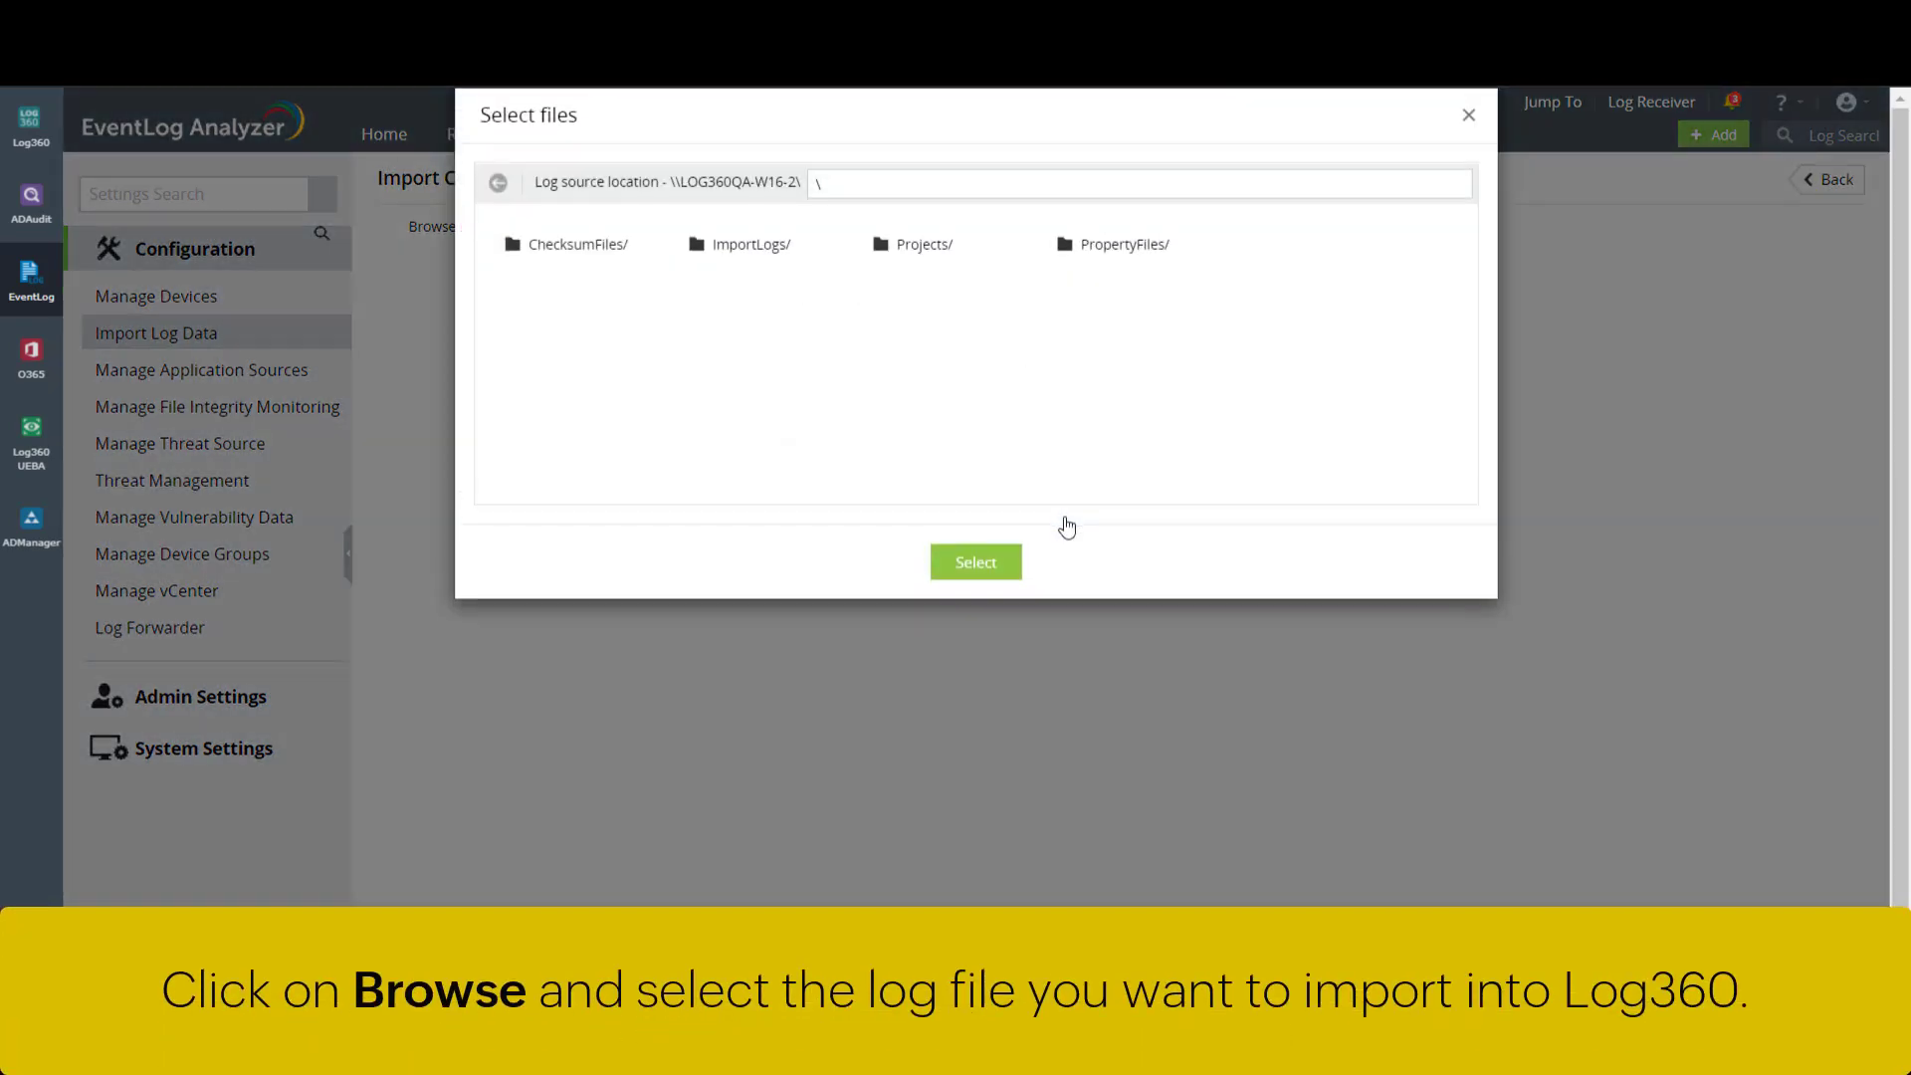
left_click(766, 247)
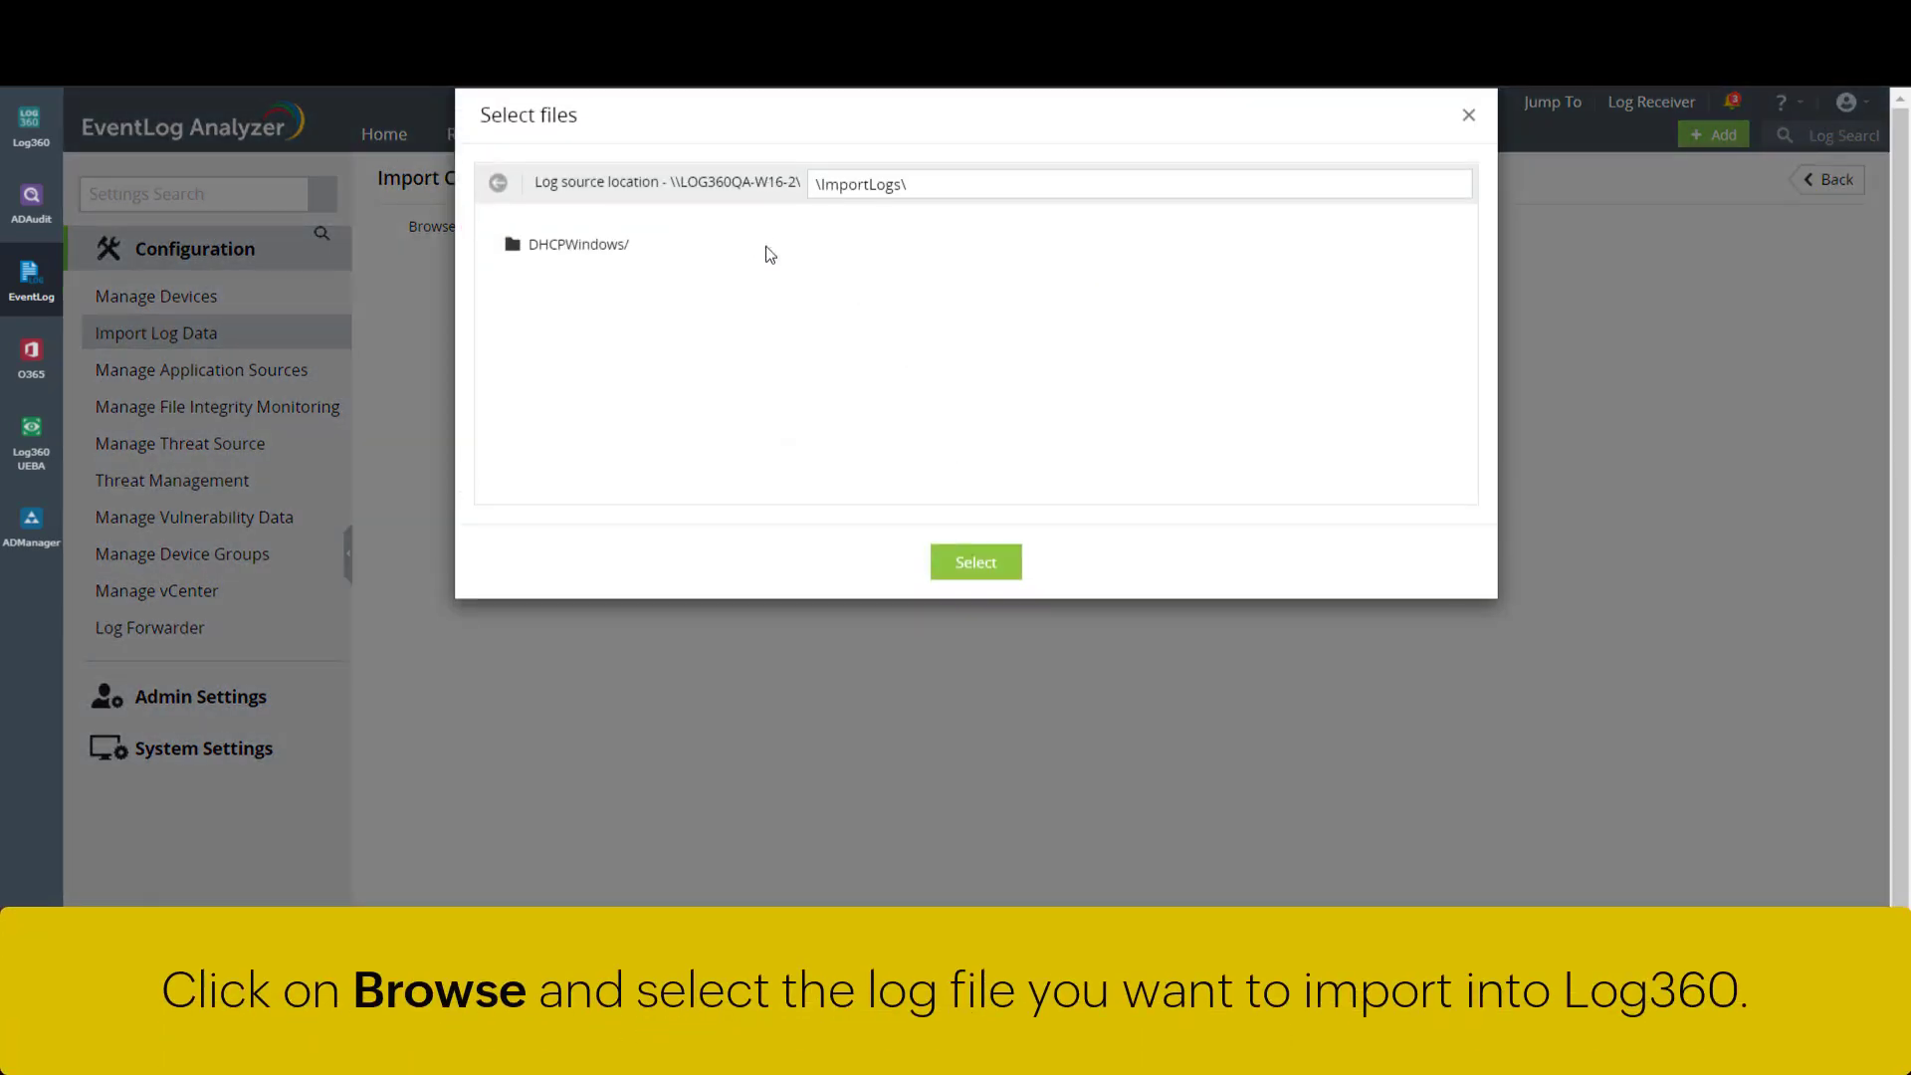
left_click(573, 253)
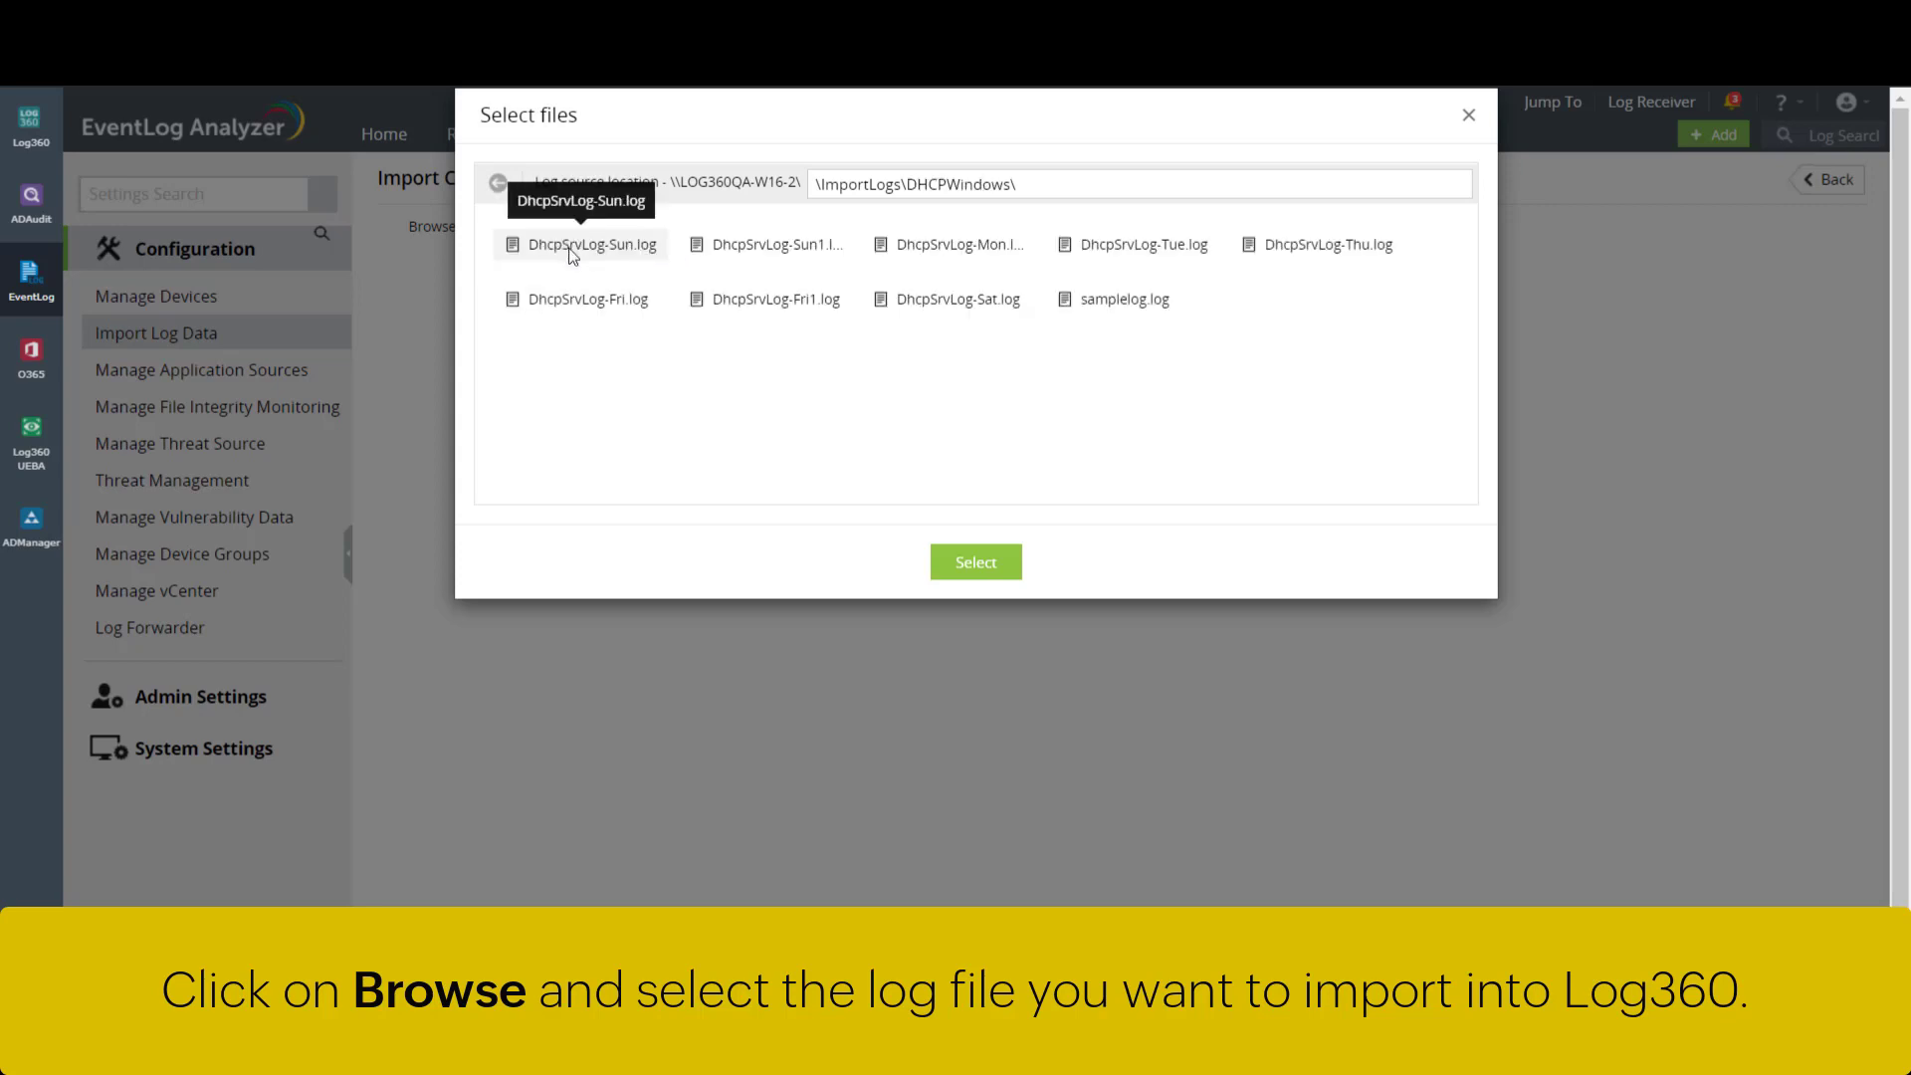
left_click(961, 255)
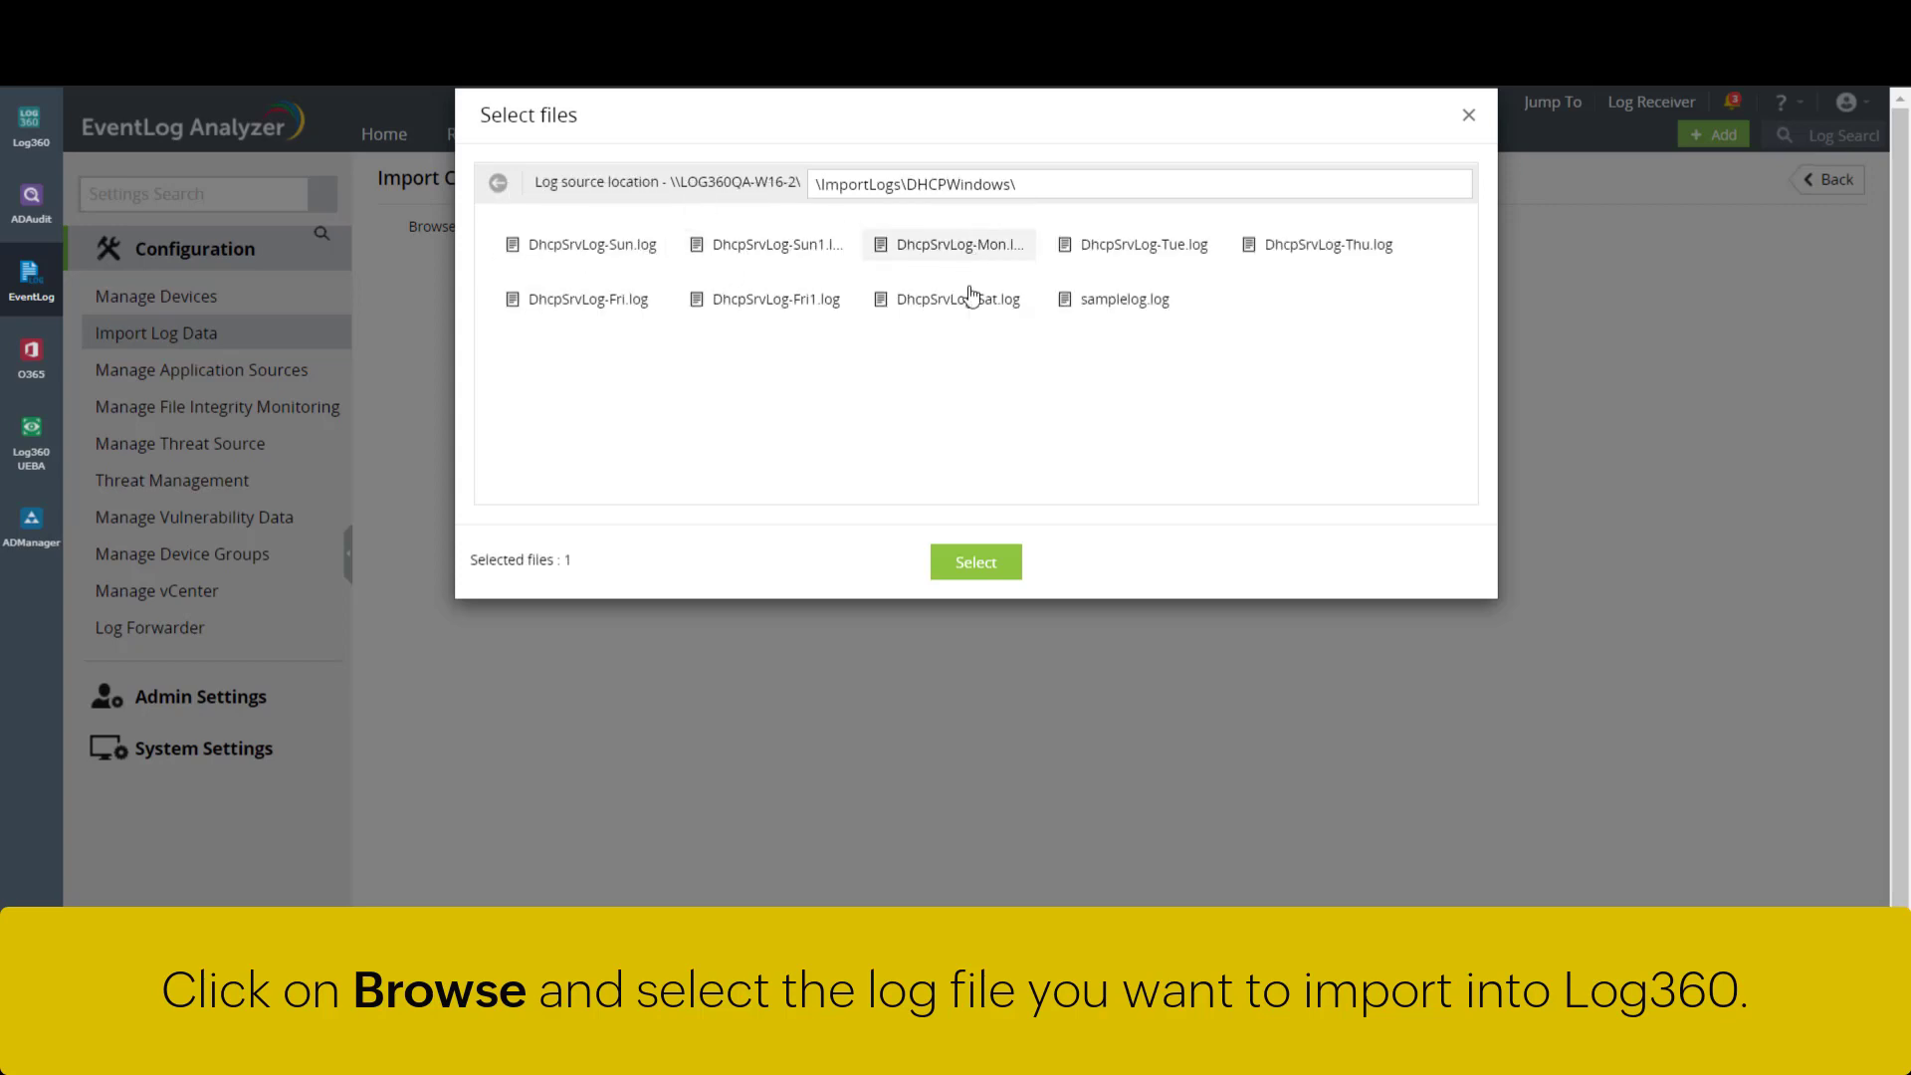
left_click(976, 562)
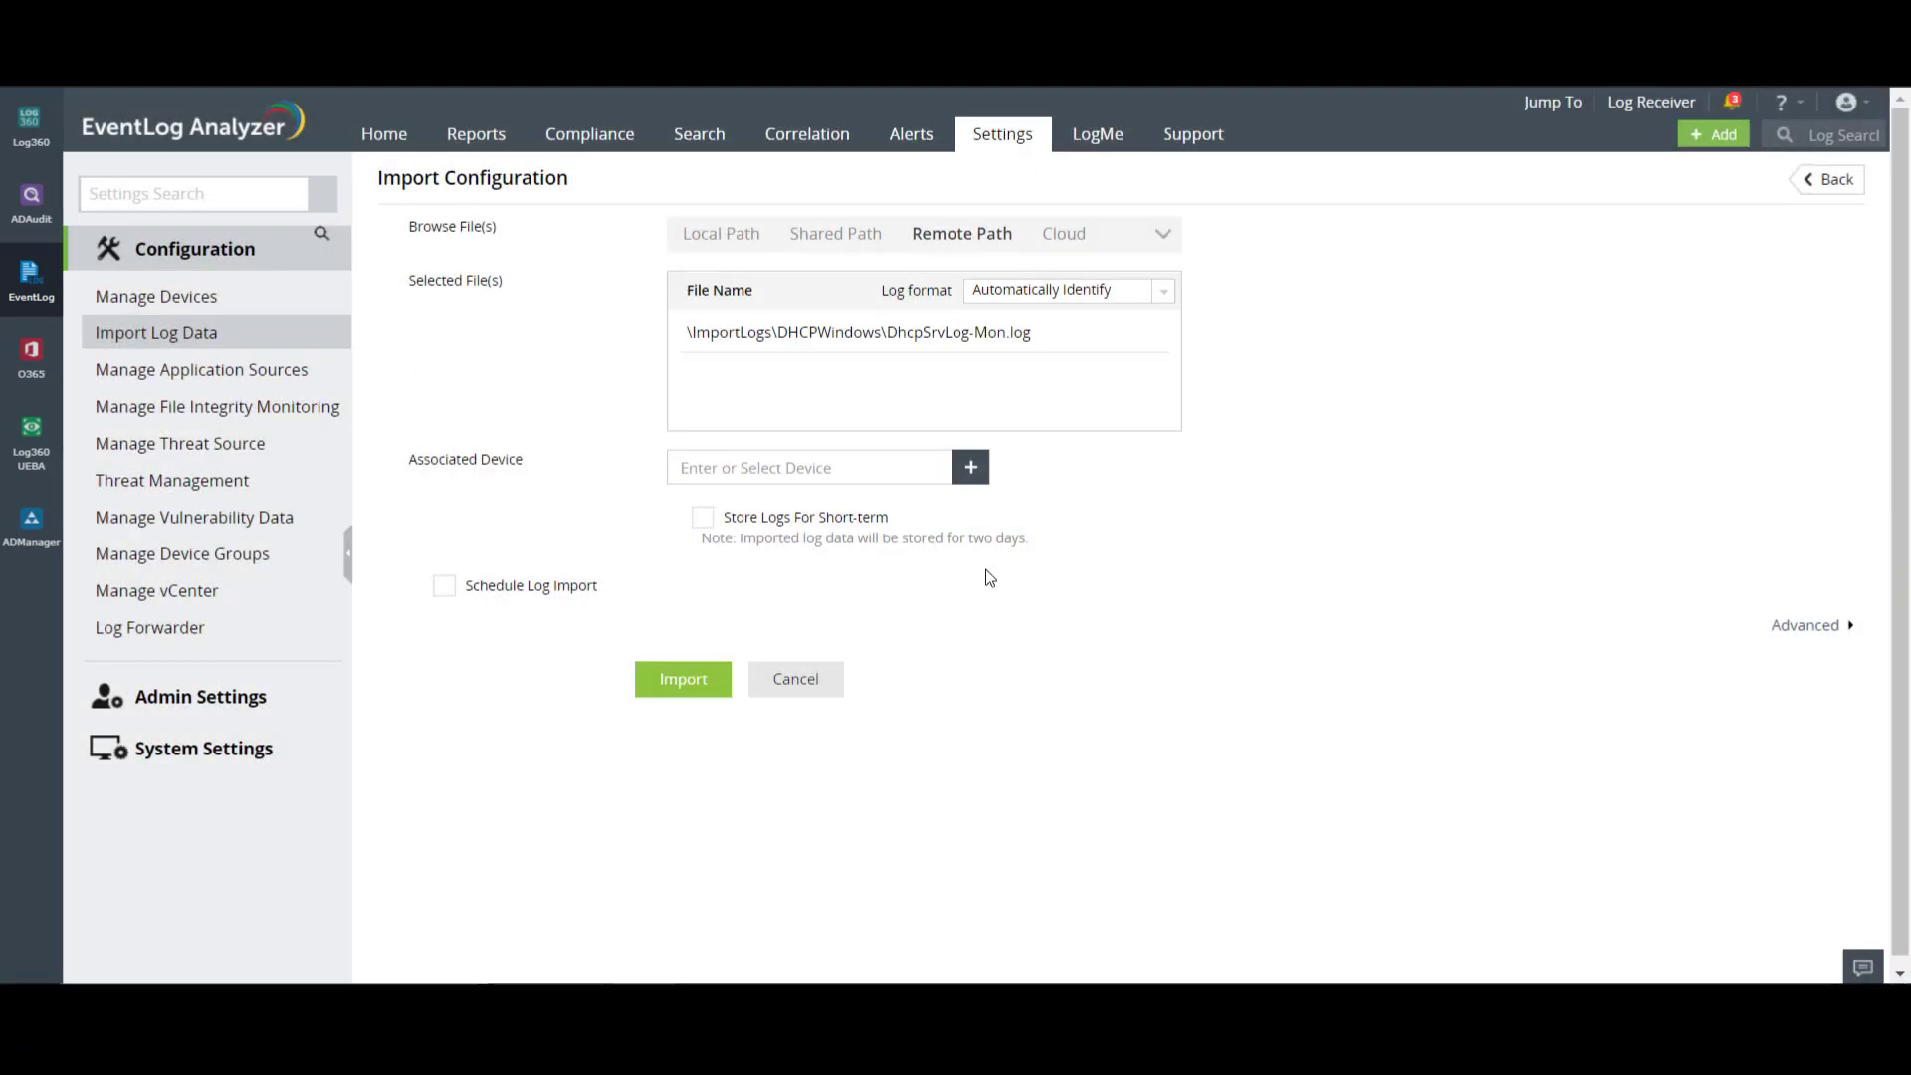
left_click(971, 472)
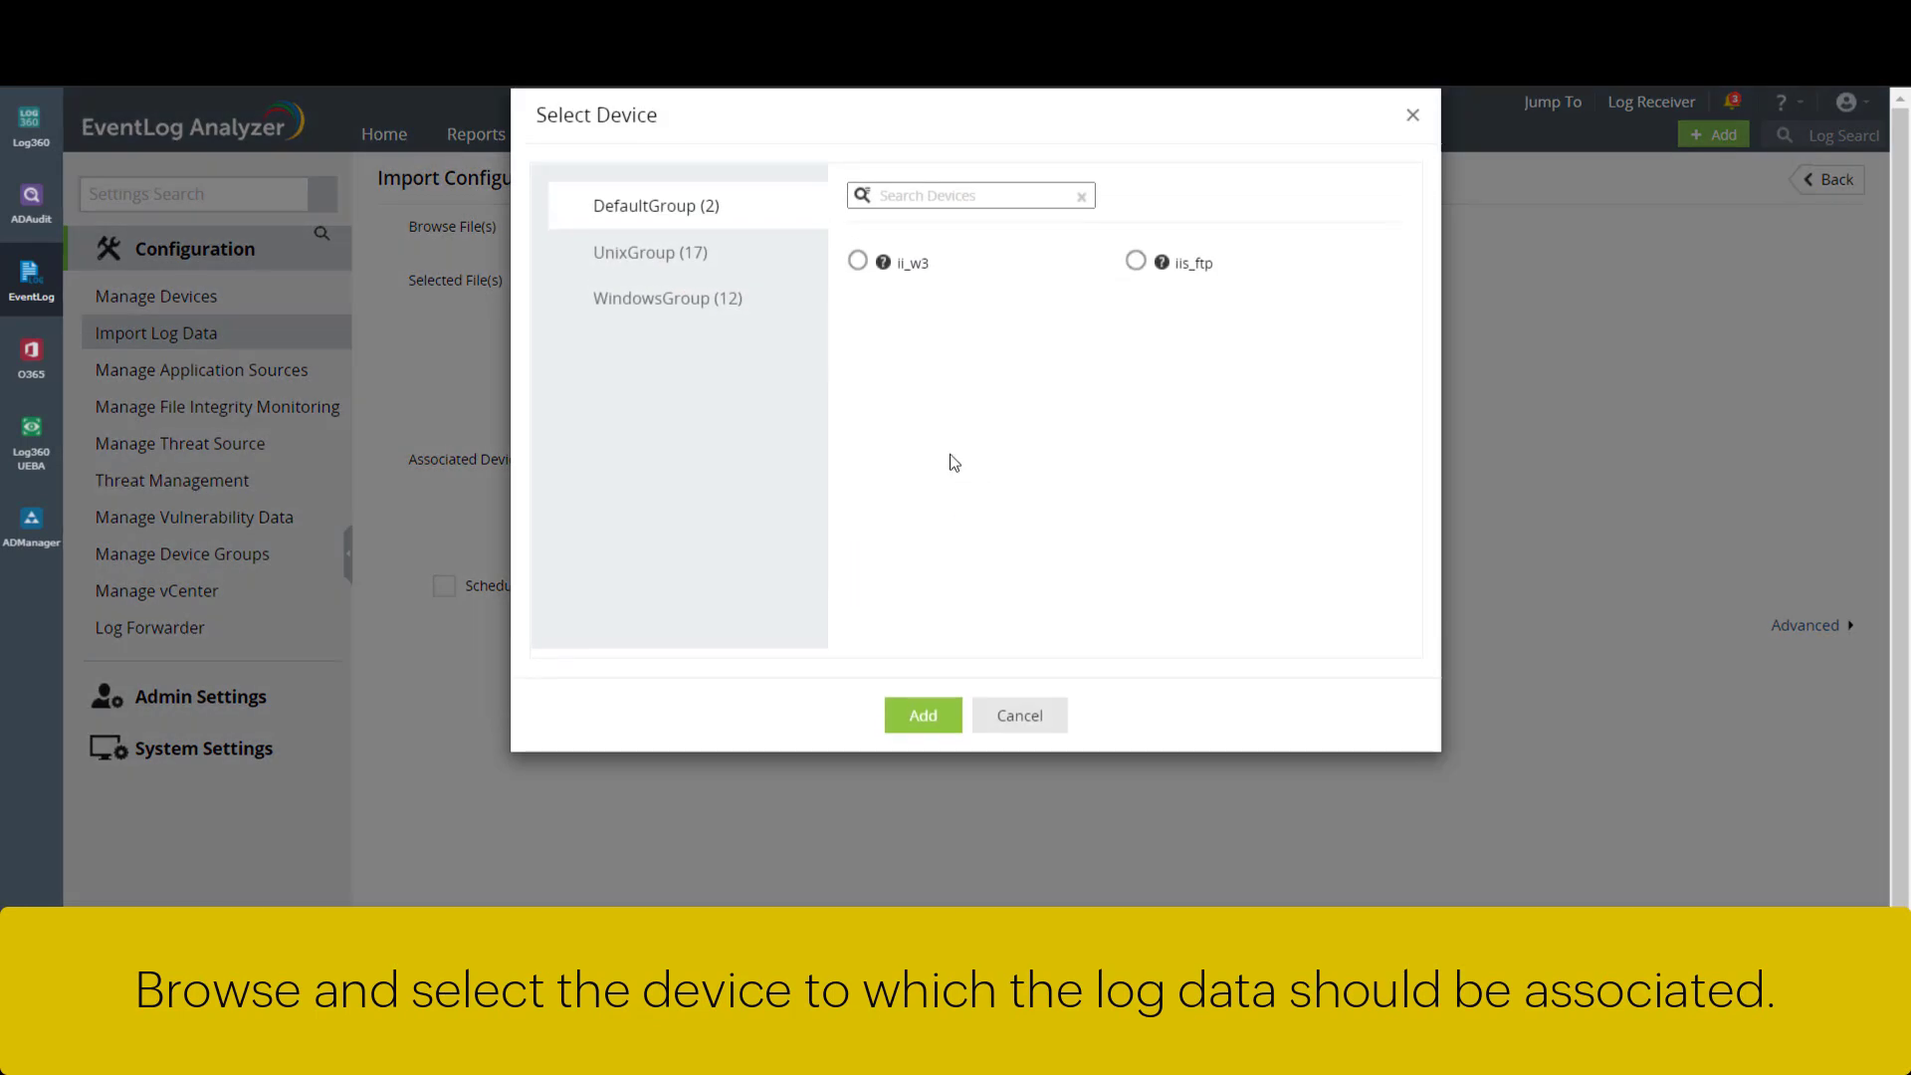
- Associate the Mon log with WindowsGroup device ELA-WIN2012-2 and schedule the import Daily at 0 hours 0 mins
left_click(765, 305)
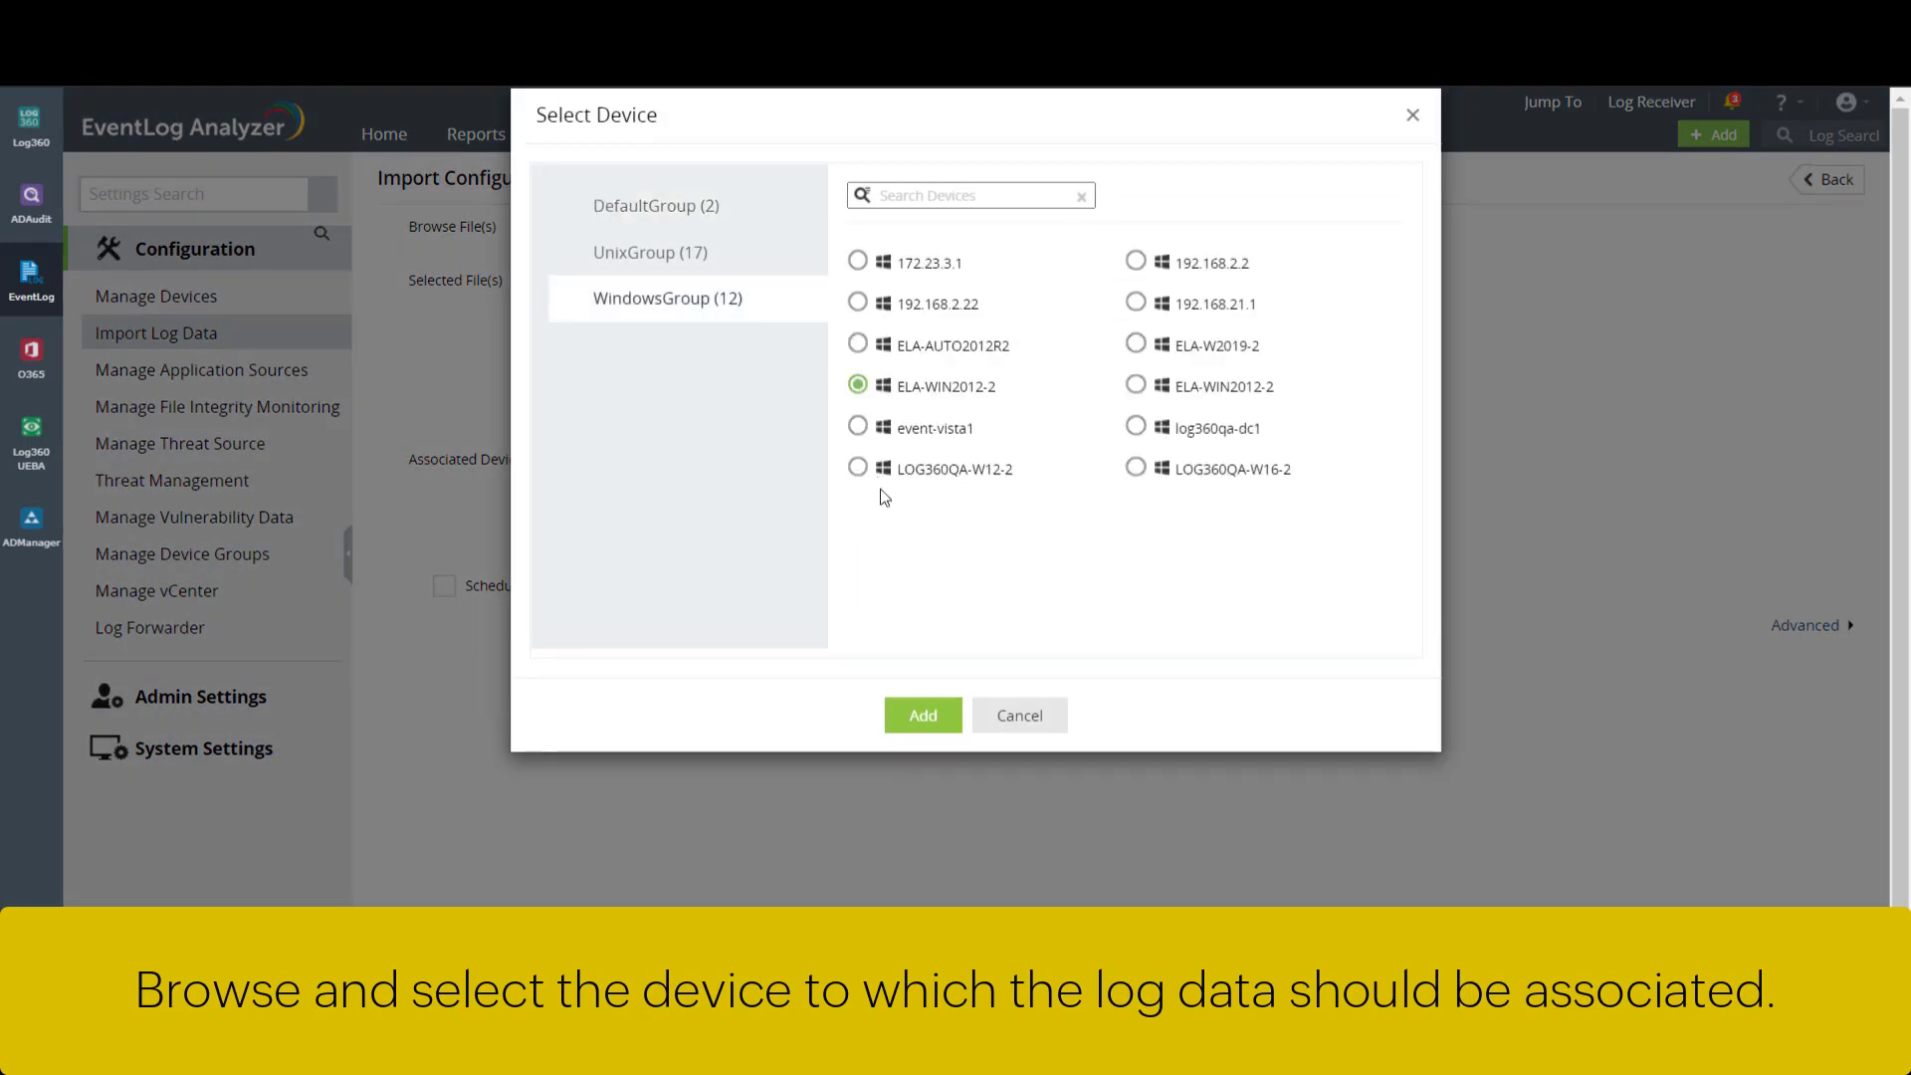
left_click(932, 732)
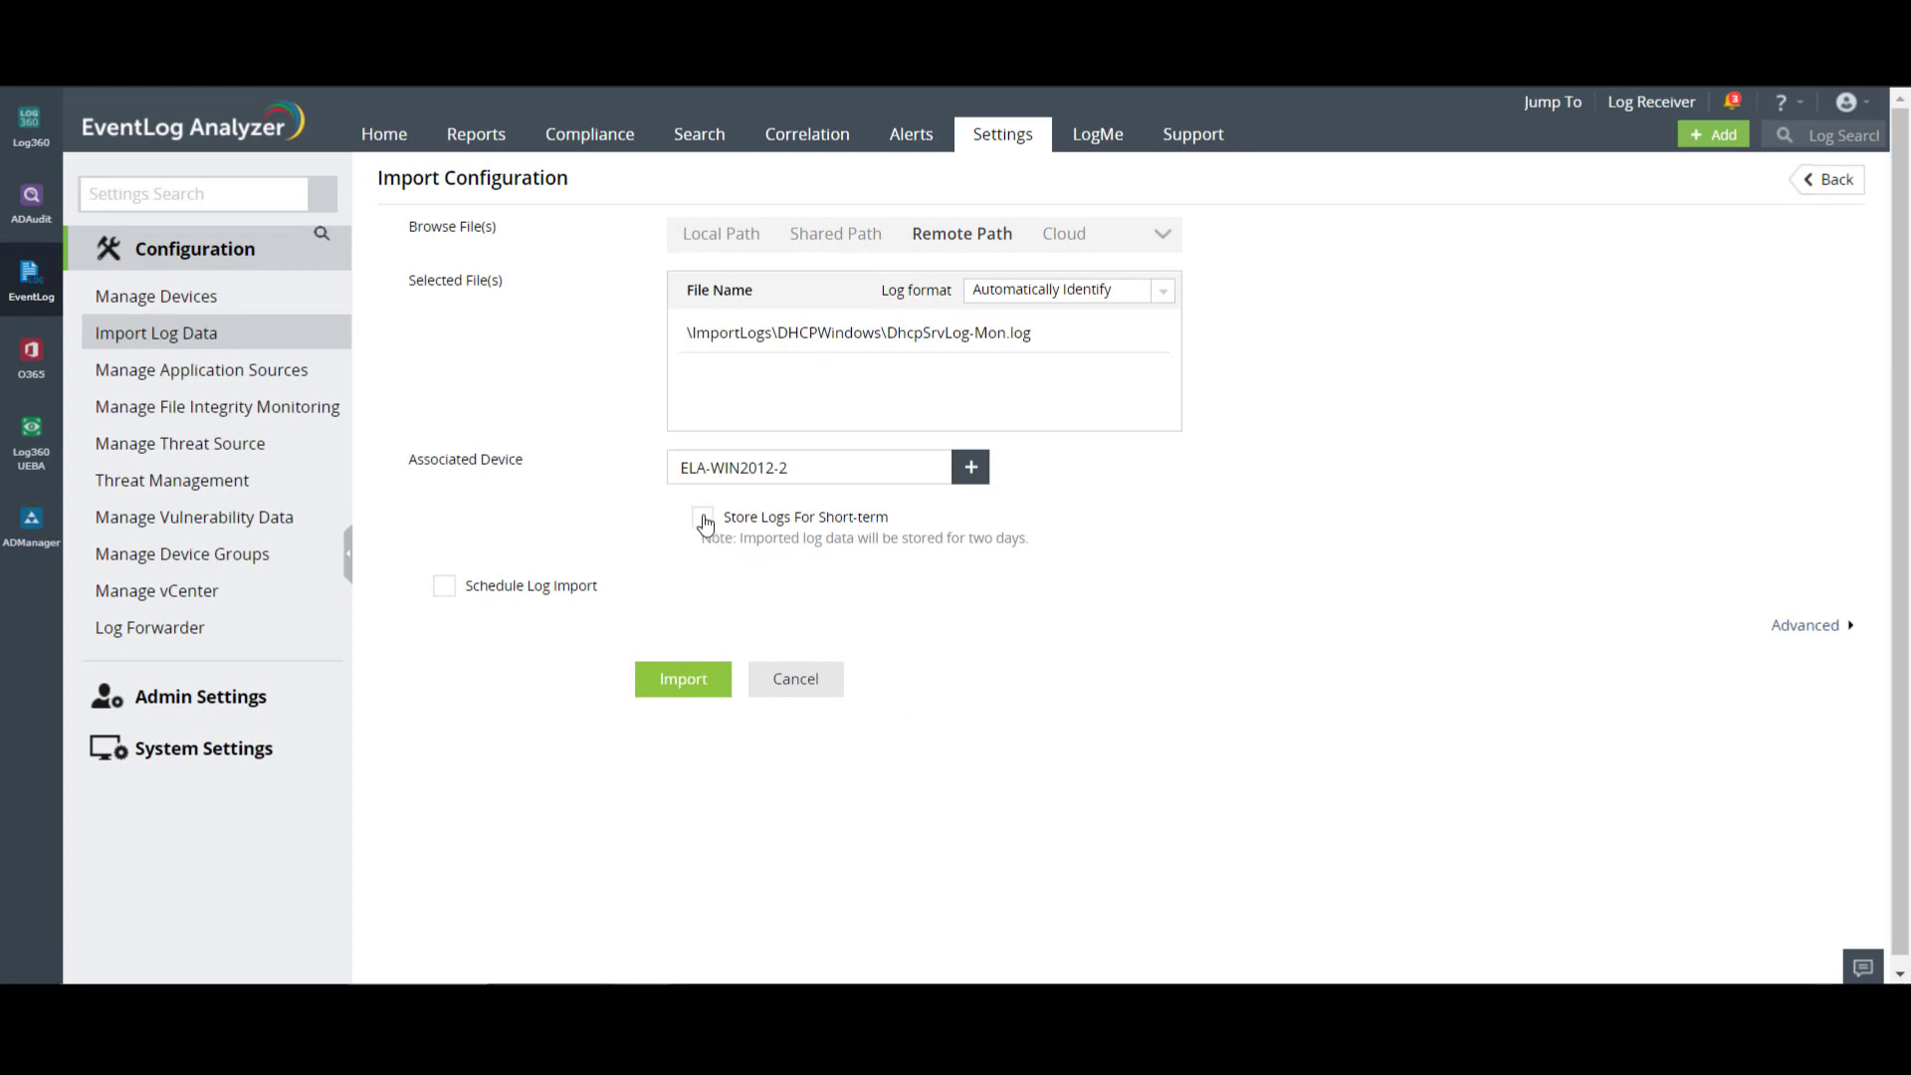
left_click(445, 588)
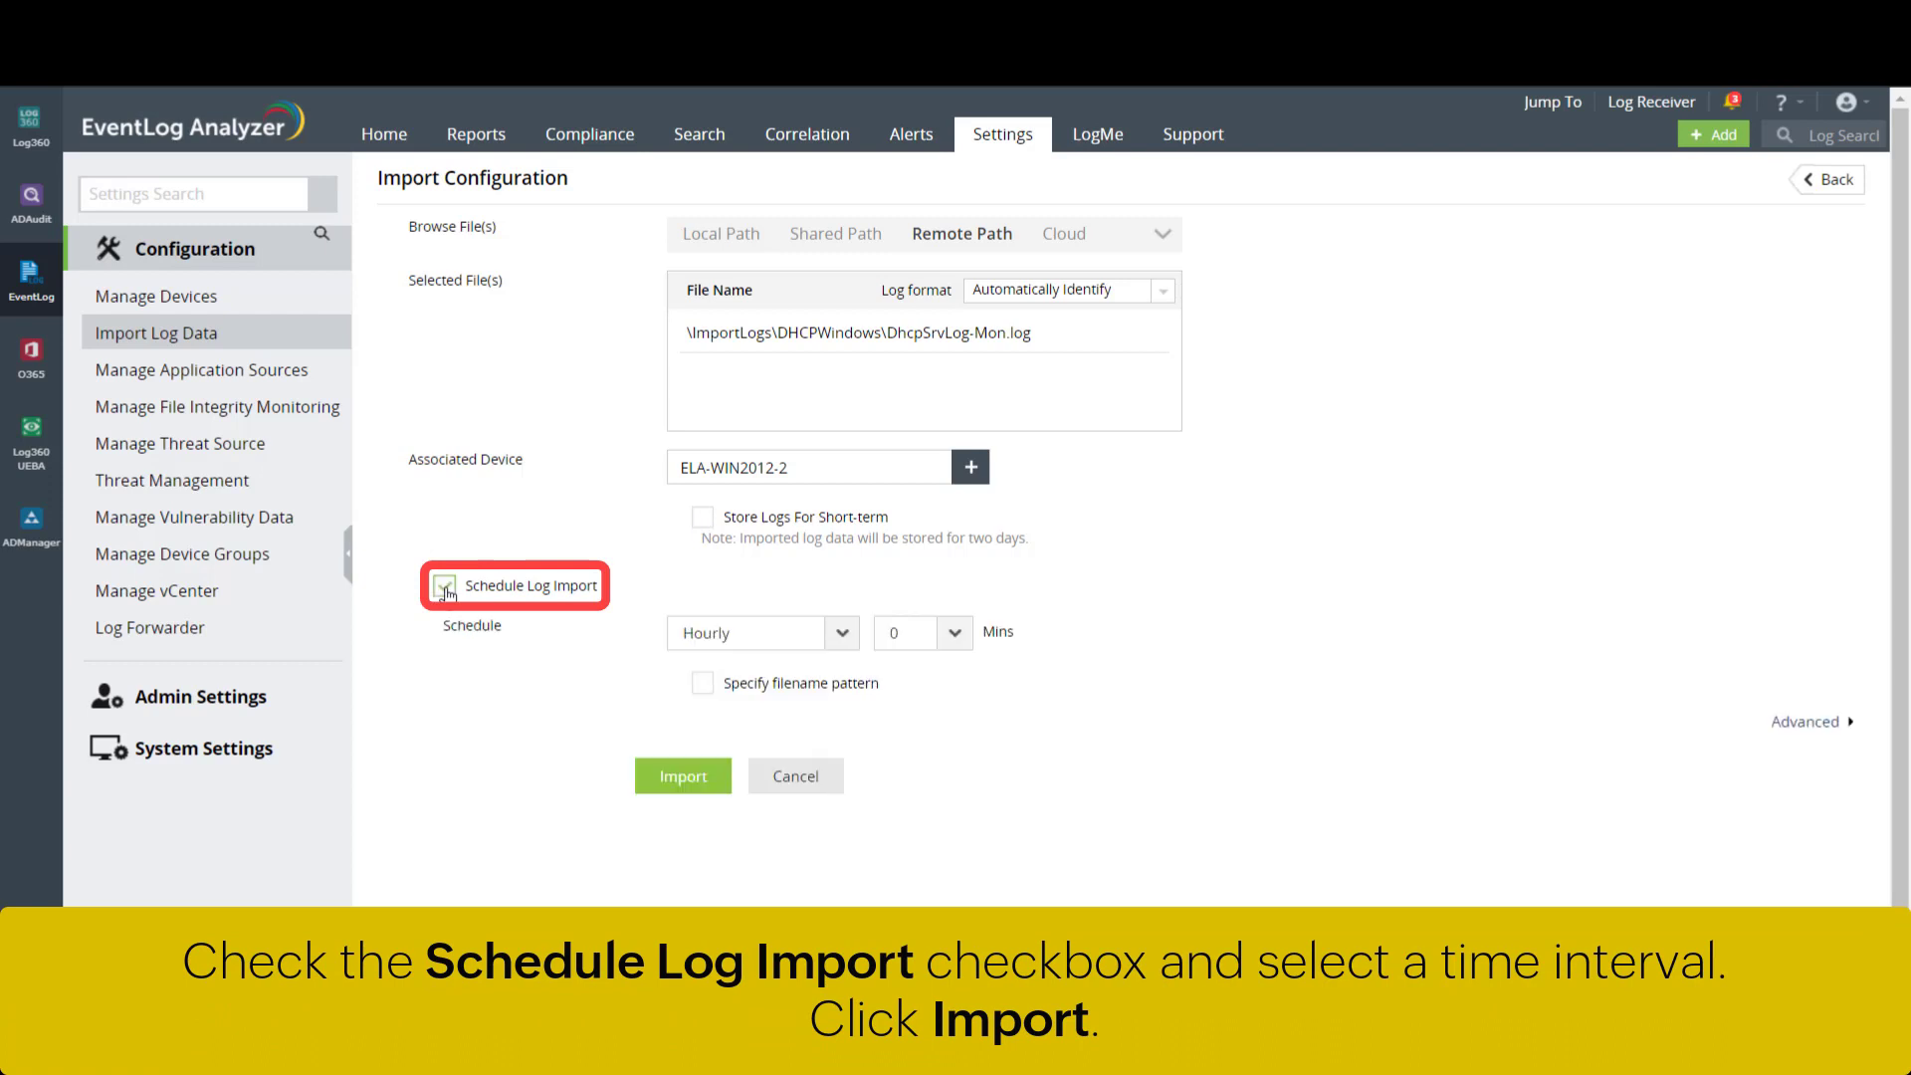
left_click(842, 637)
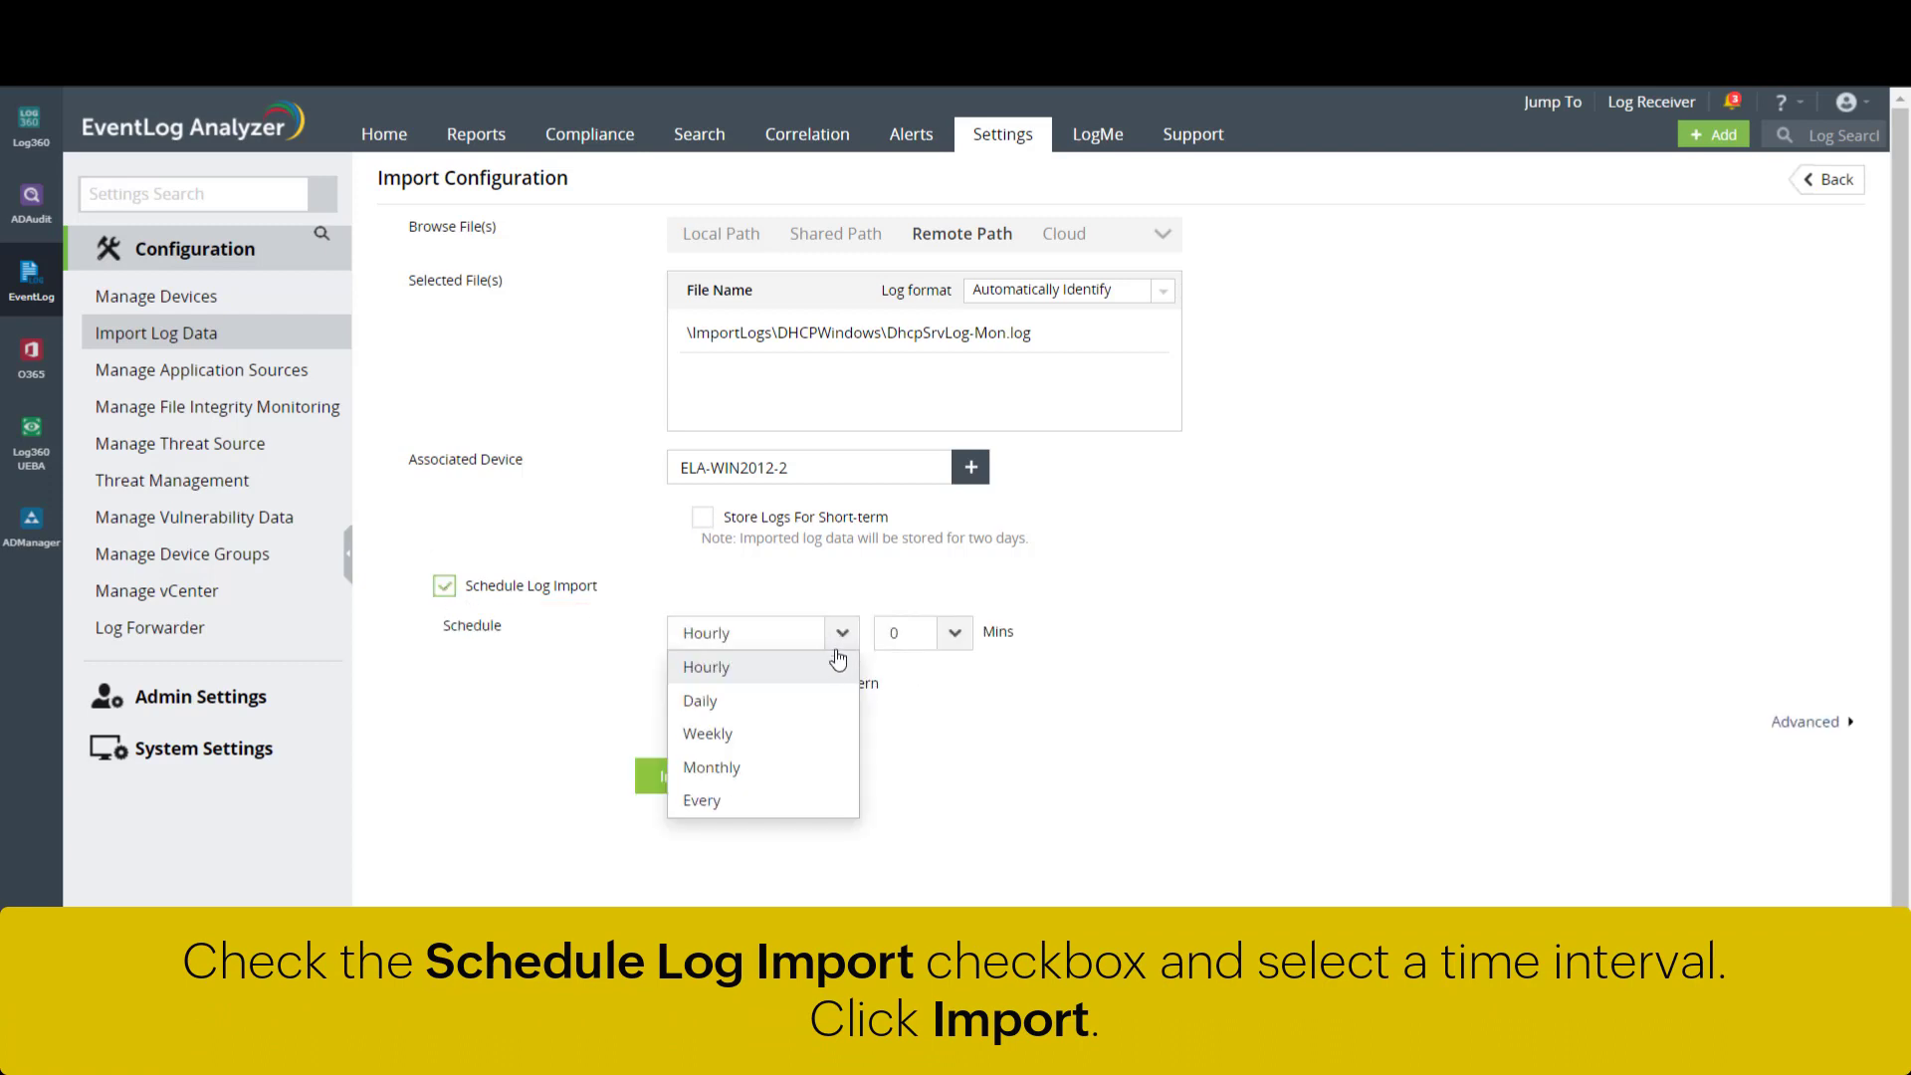
left_click(814, 705)
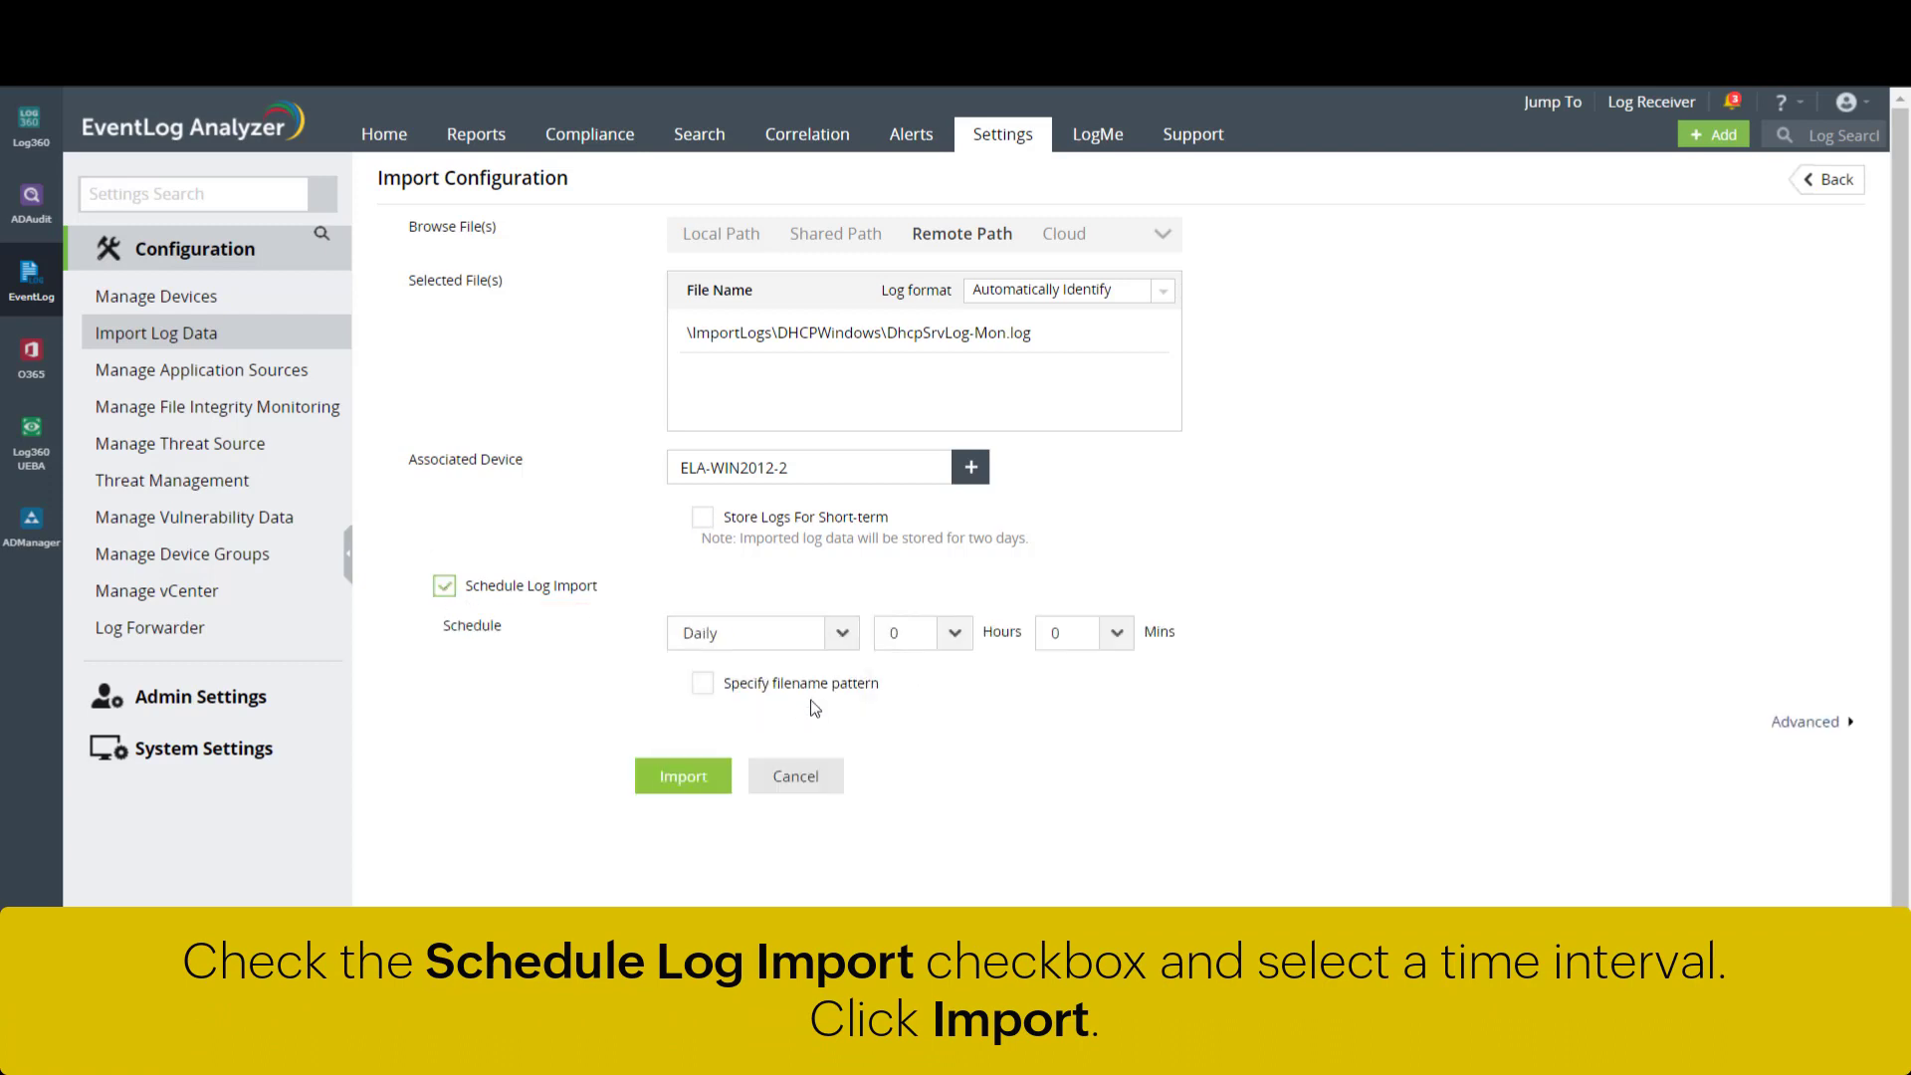
- Submit the scheduled remote import, then begin a new log import from the 23-entry list
left_click(718, 781)
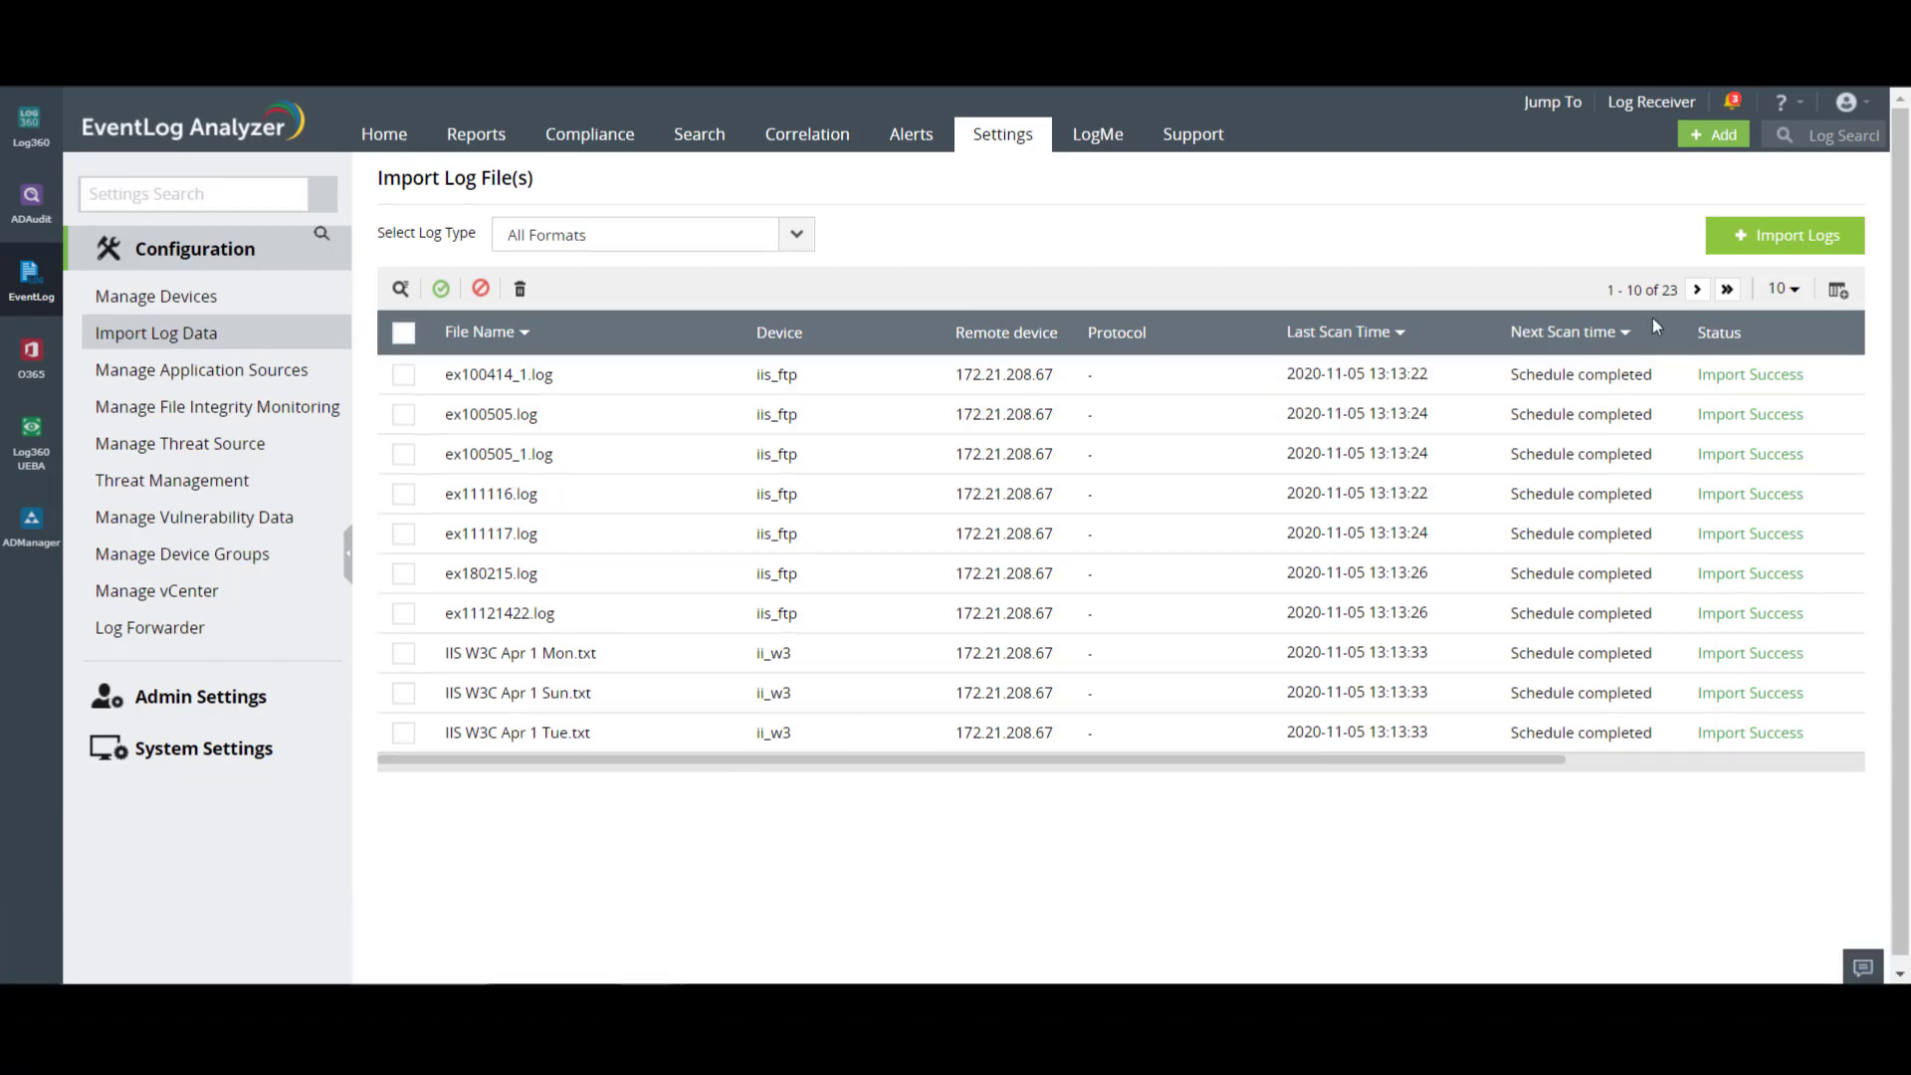
left_click(1799, 236)
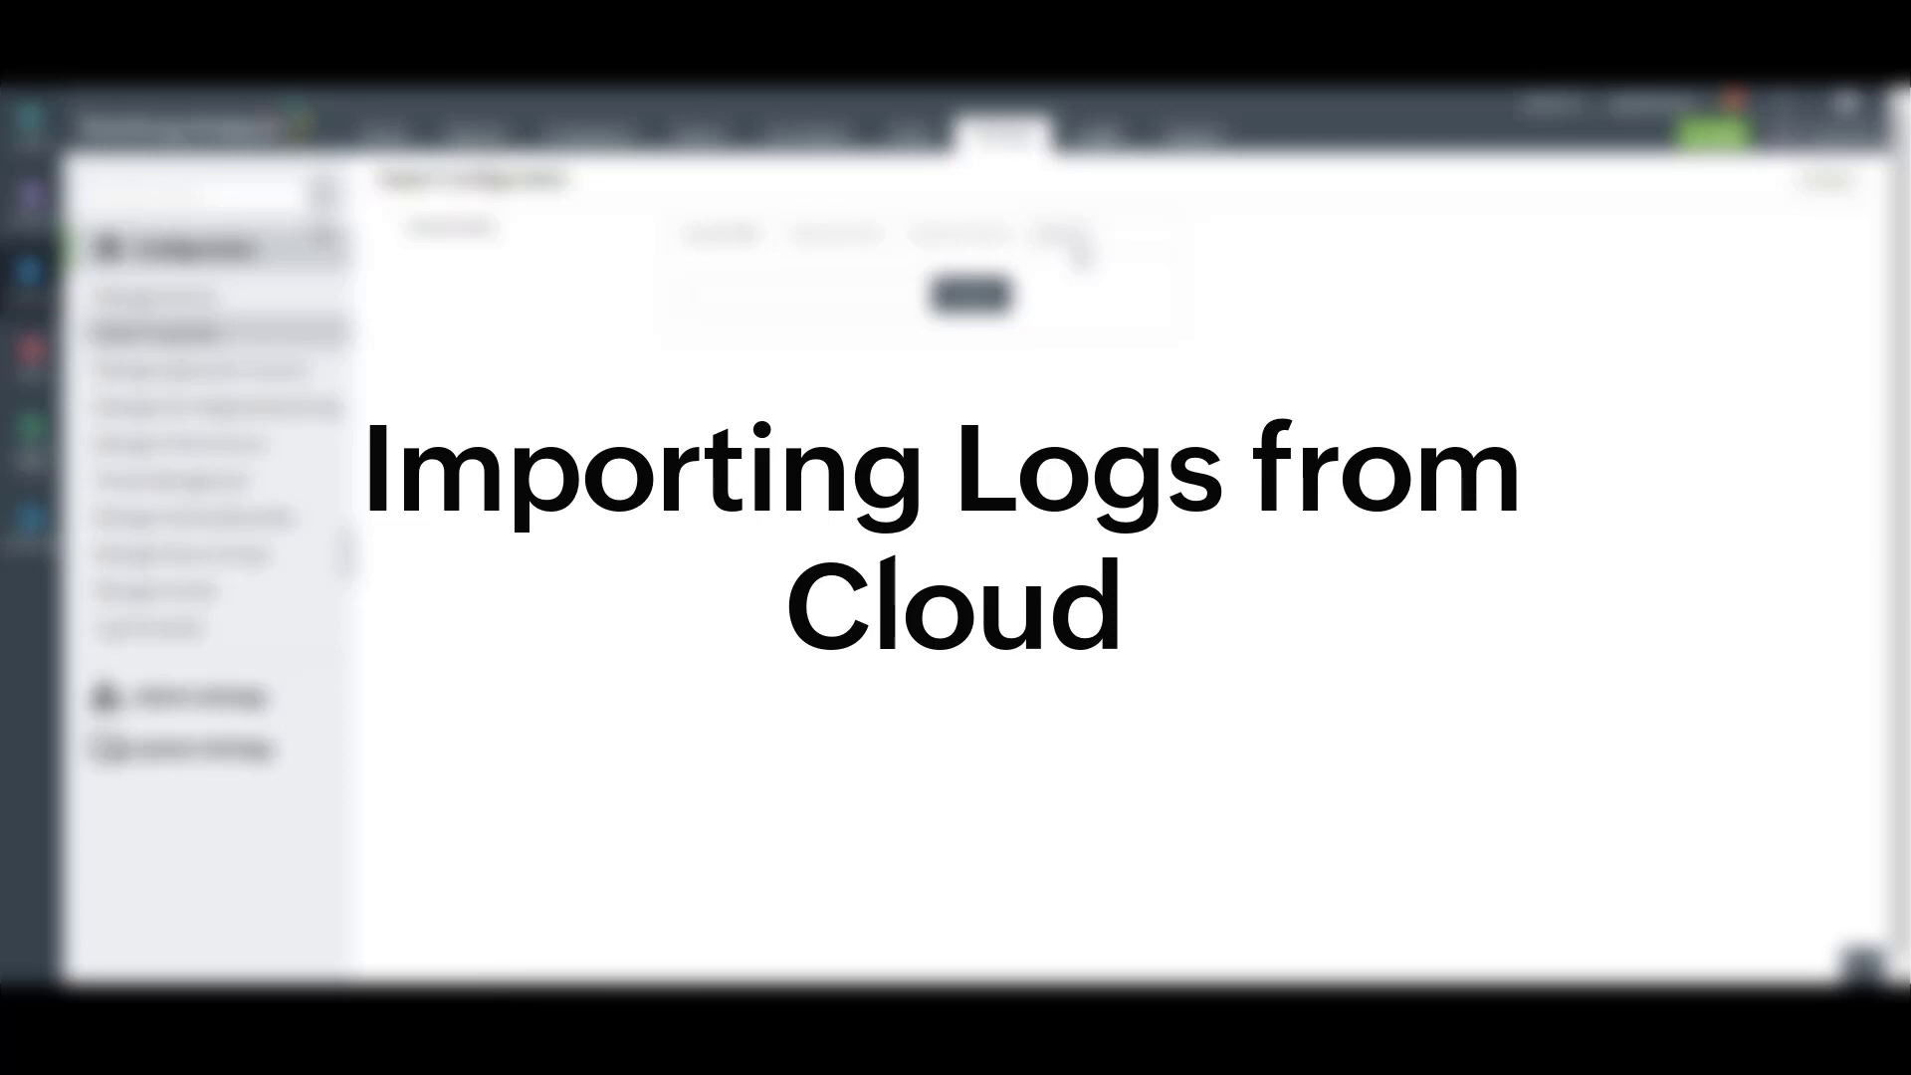
- Add an AWS cloud account named AWSCloud, paste its access and secret keys, and verify them
left_click(1082, 257)
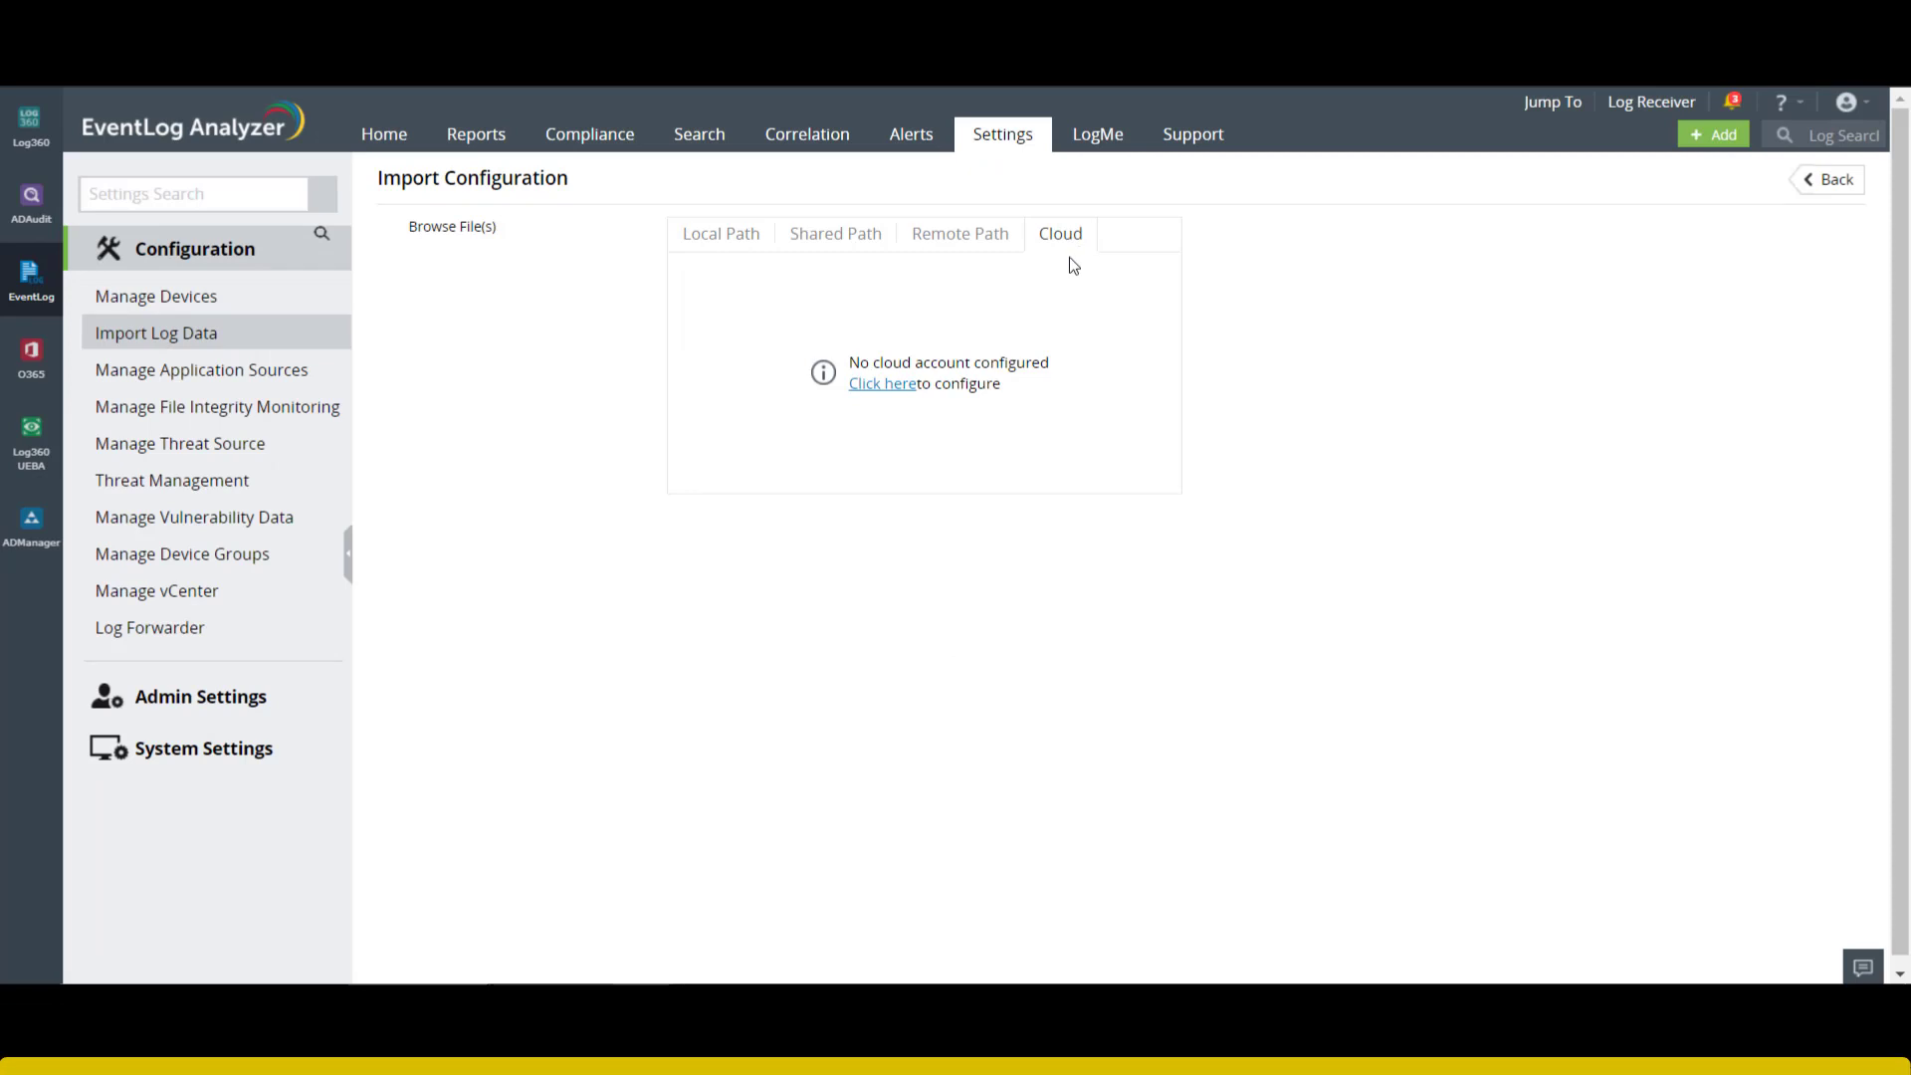
left_click(882, 385)
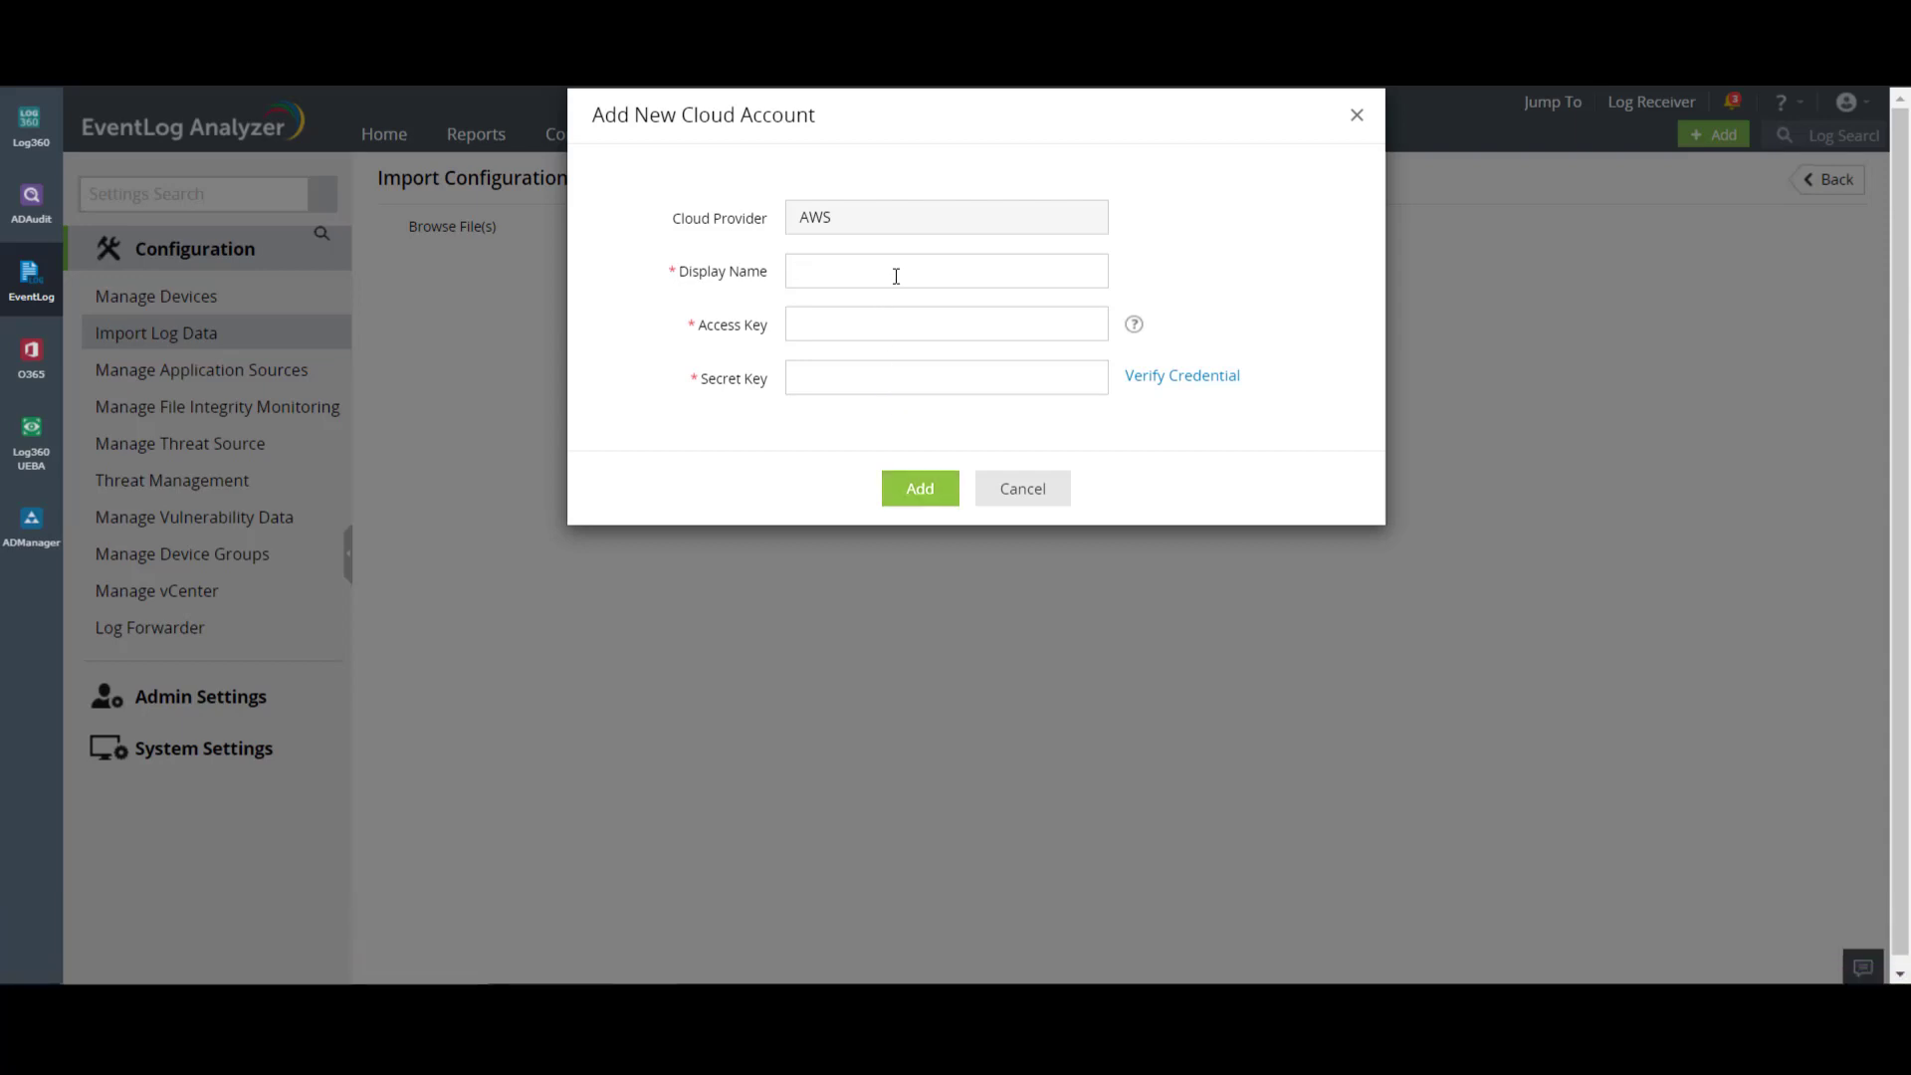
type("AWSCloud")
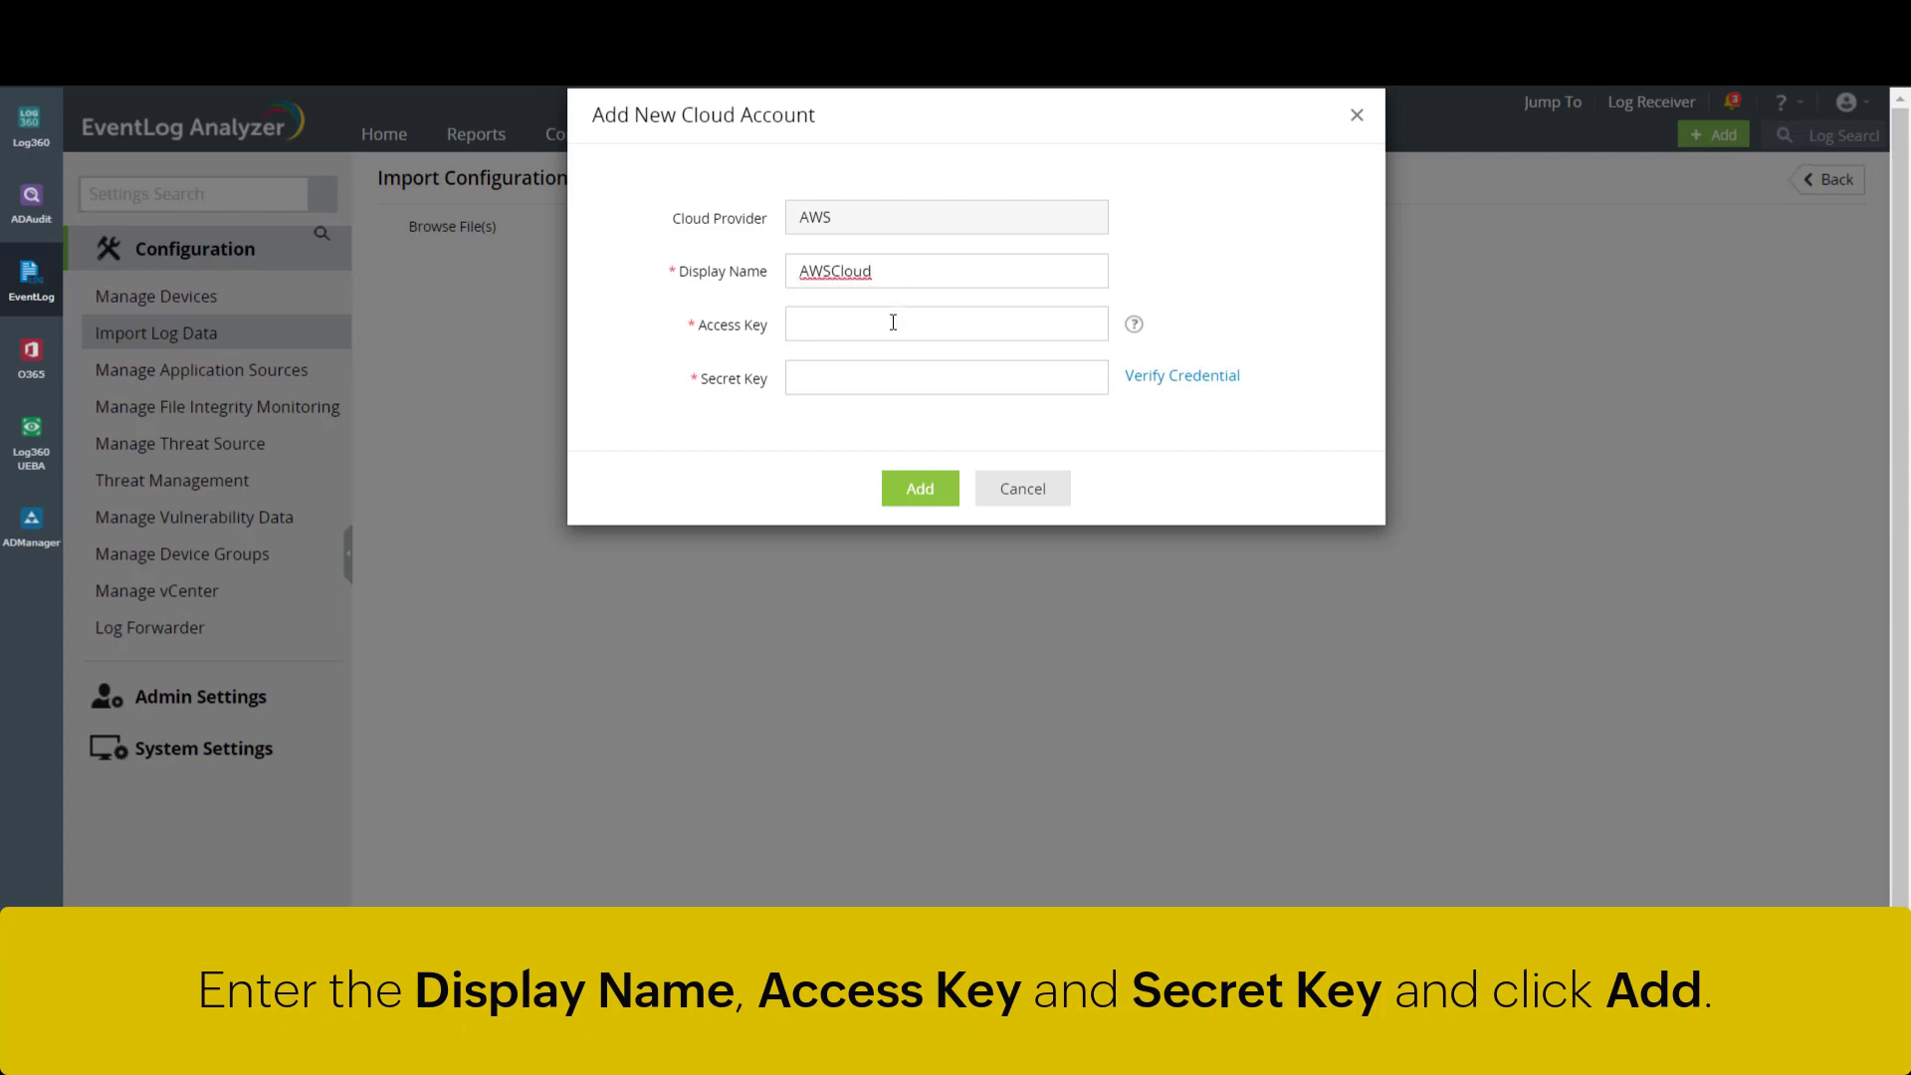
left_click(893, 324)
key("ctrl+v")
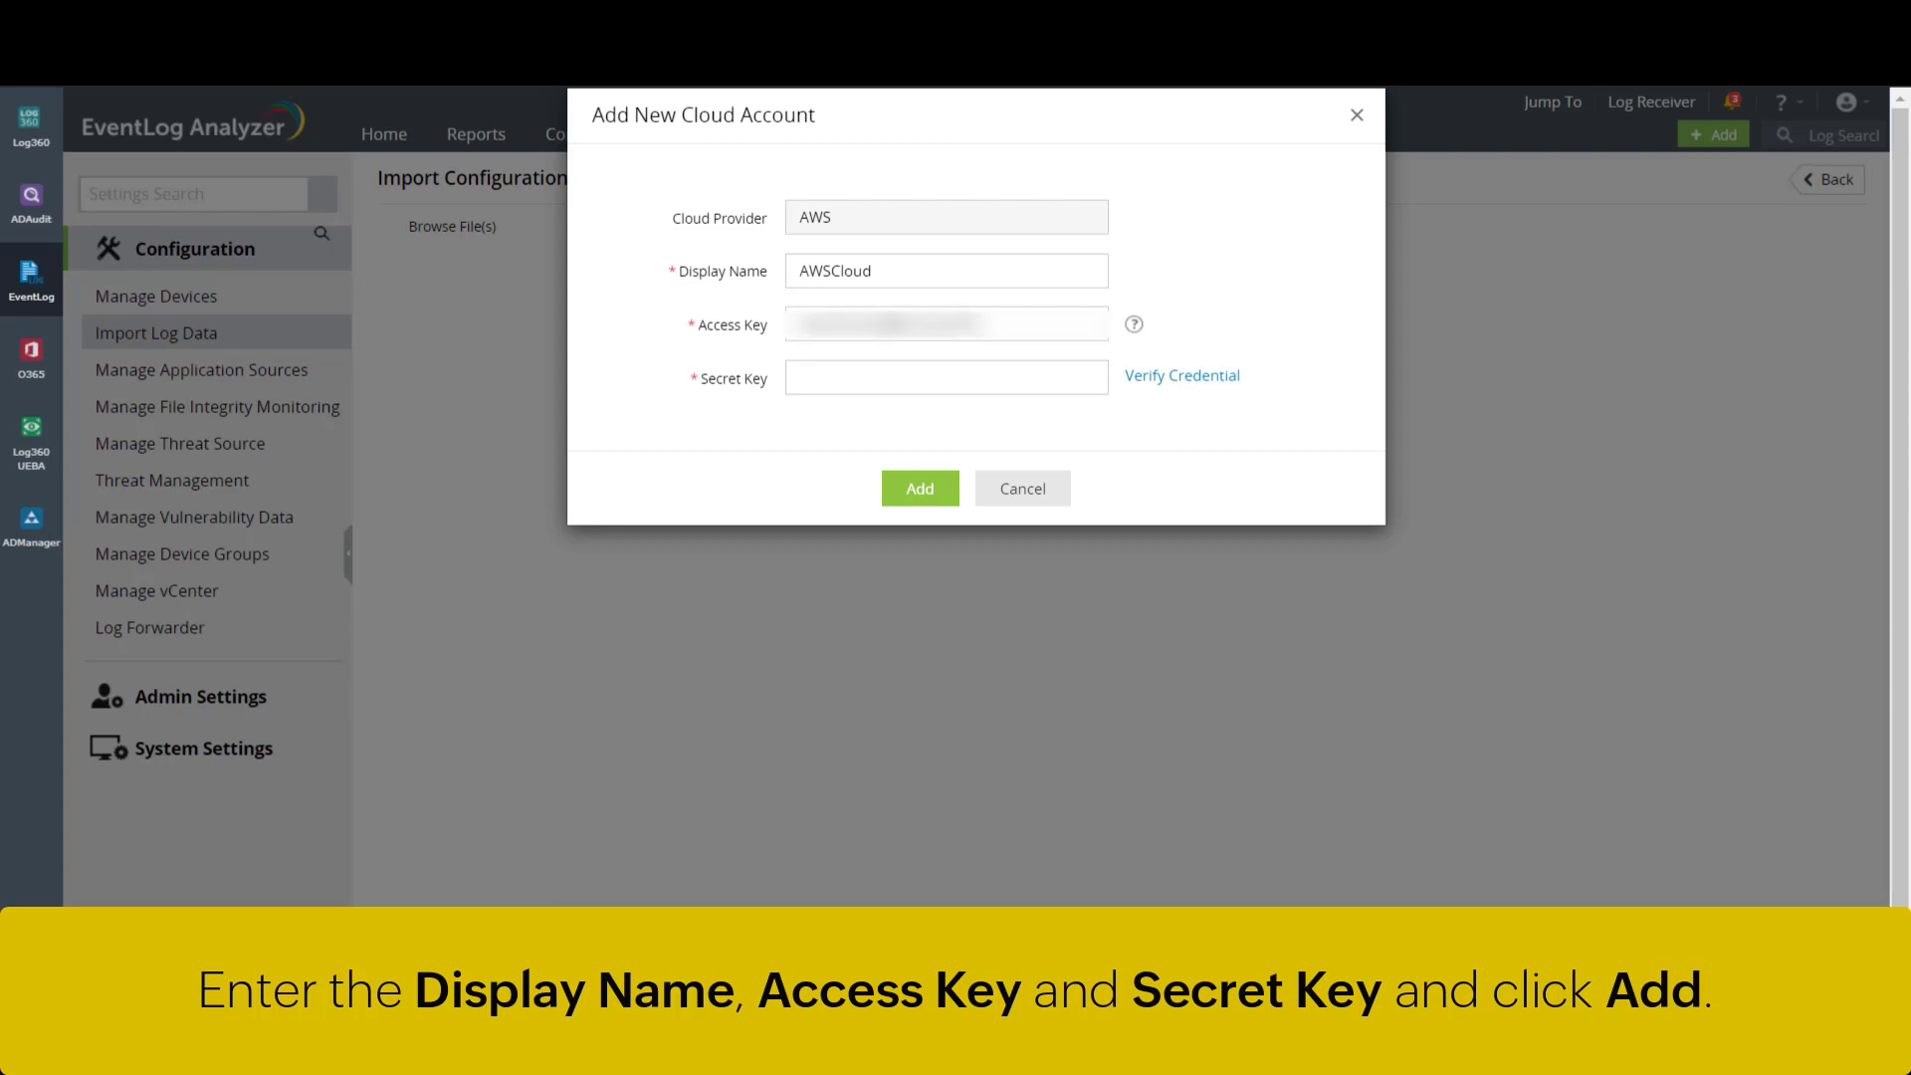
left_click(889, 378)
key("ctrl+v")
left_click(1180, 378)
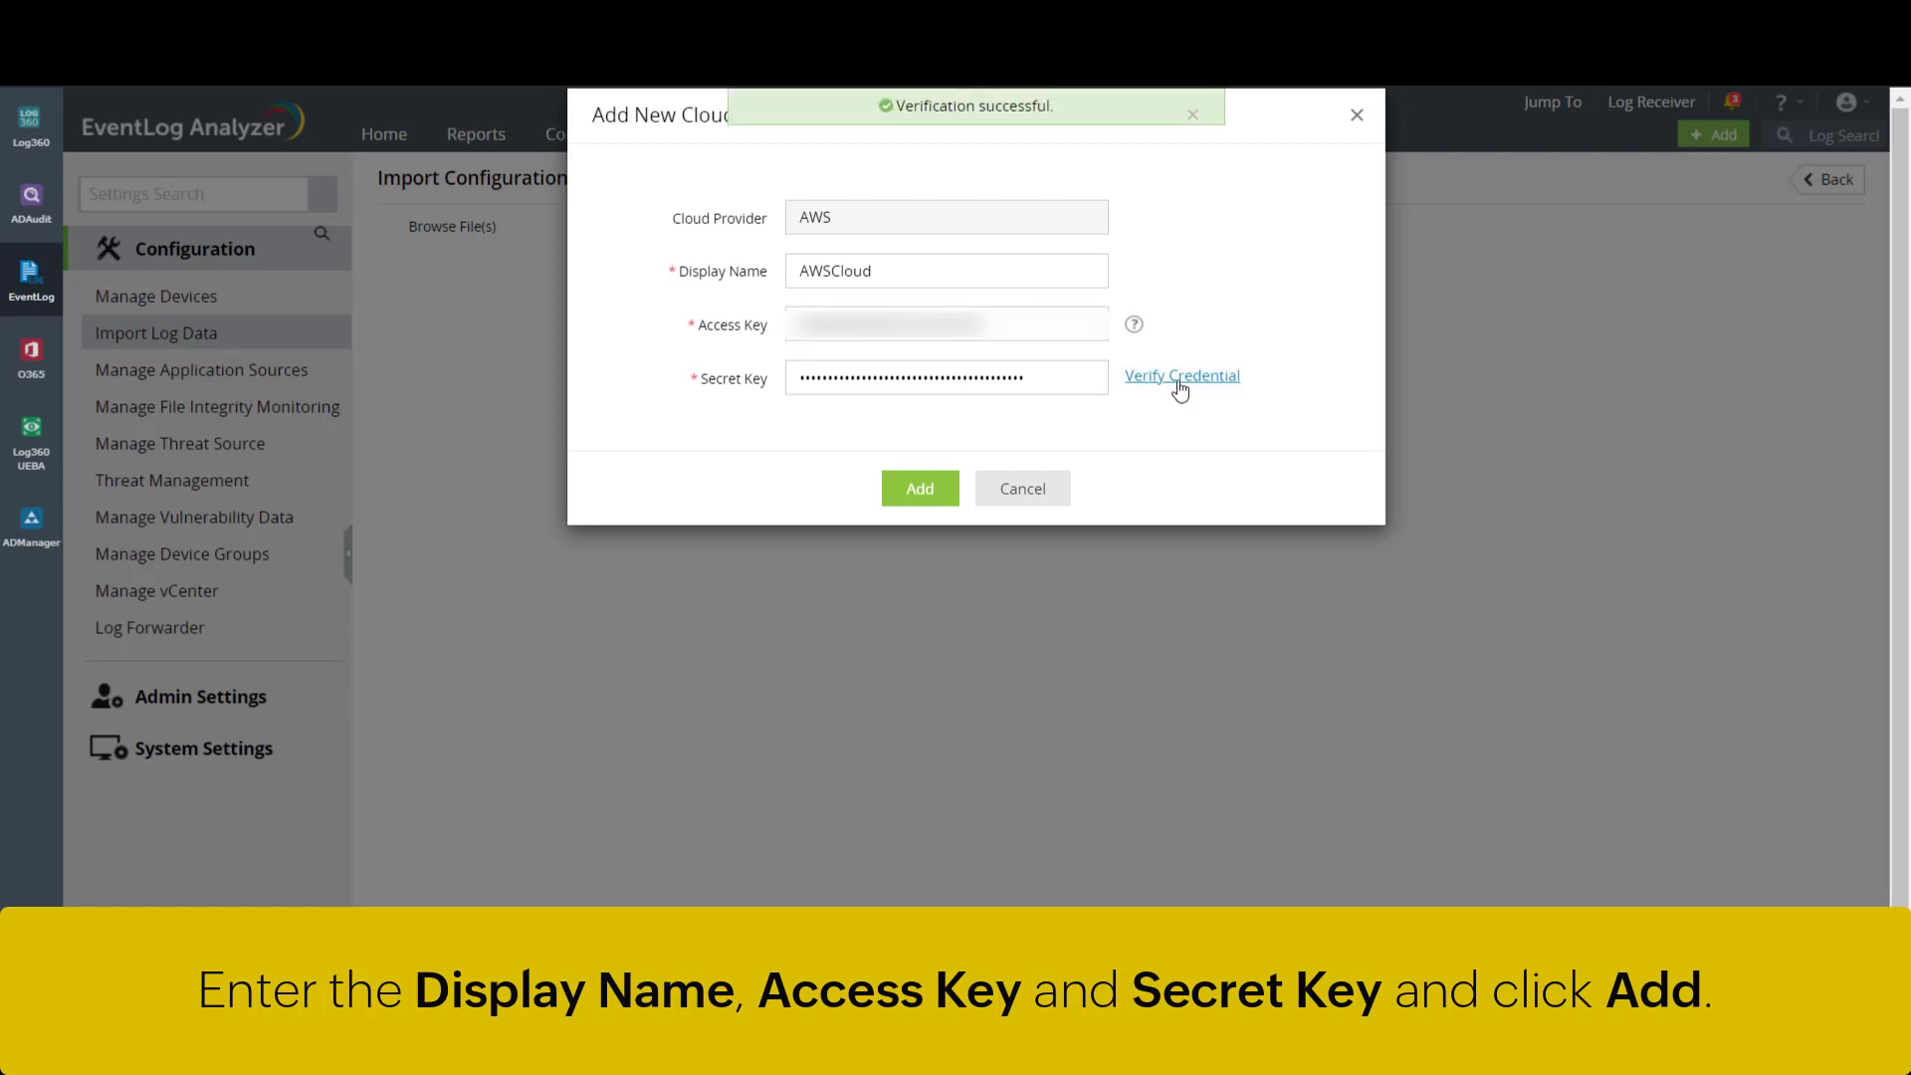
- Save AWSCloud and select cloud file ela-archive\archive\bala-3185\2018_07_31_18_36_29 for import
left_click(948, 493)
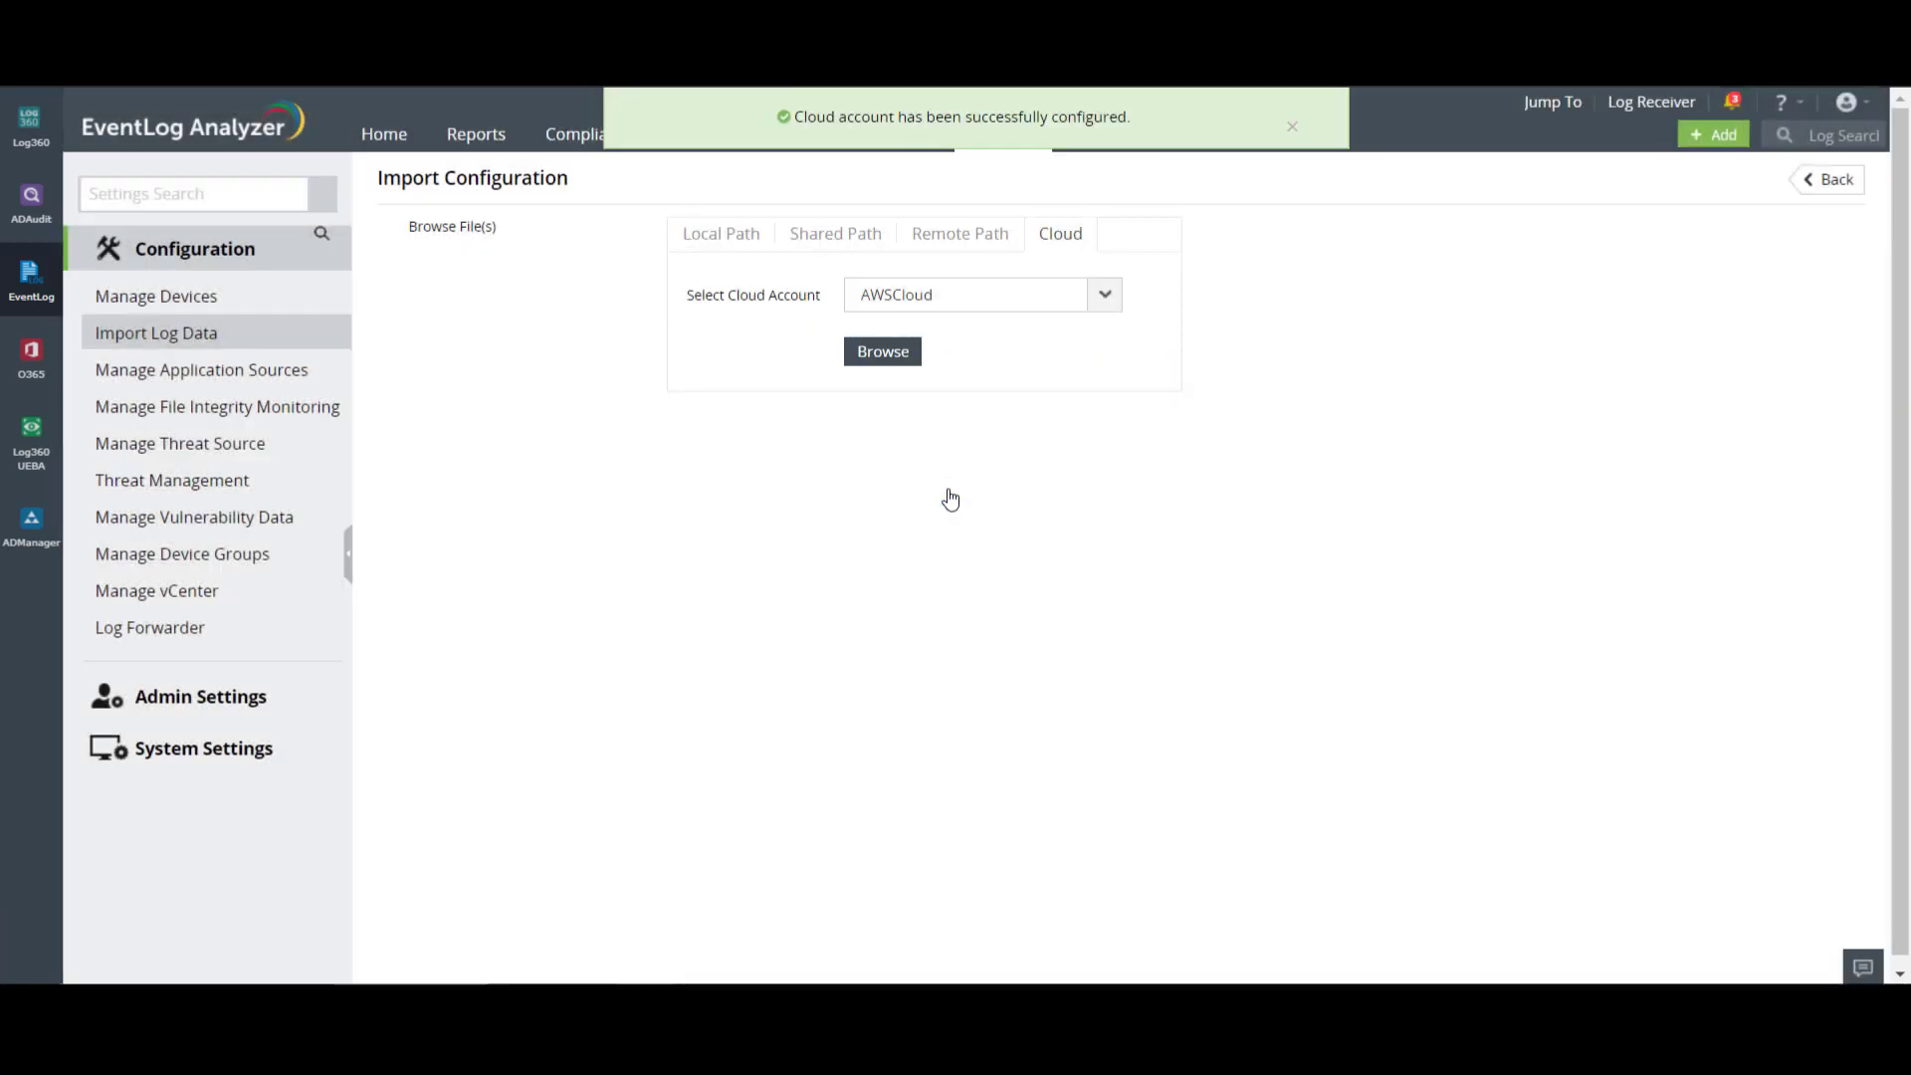
left_click(882, 352)
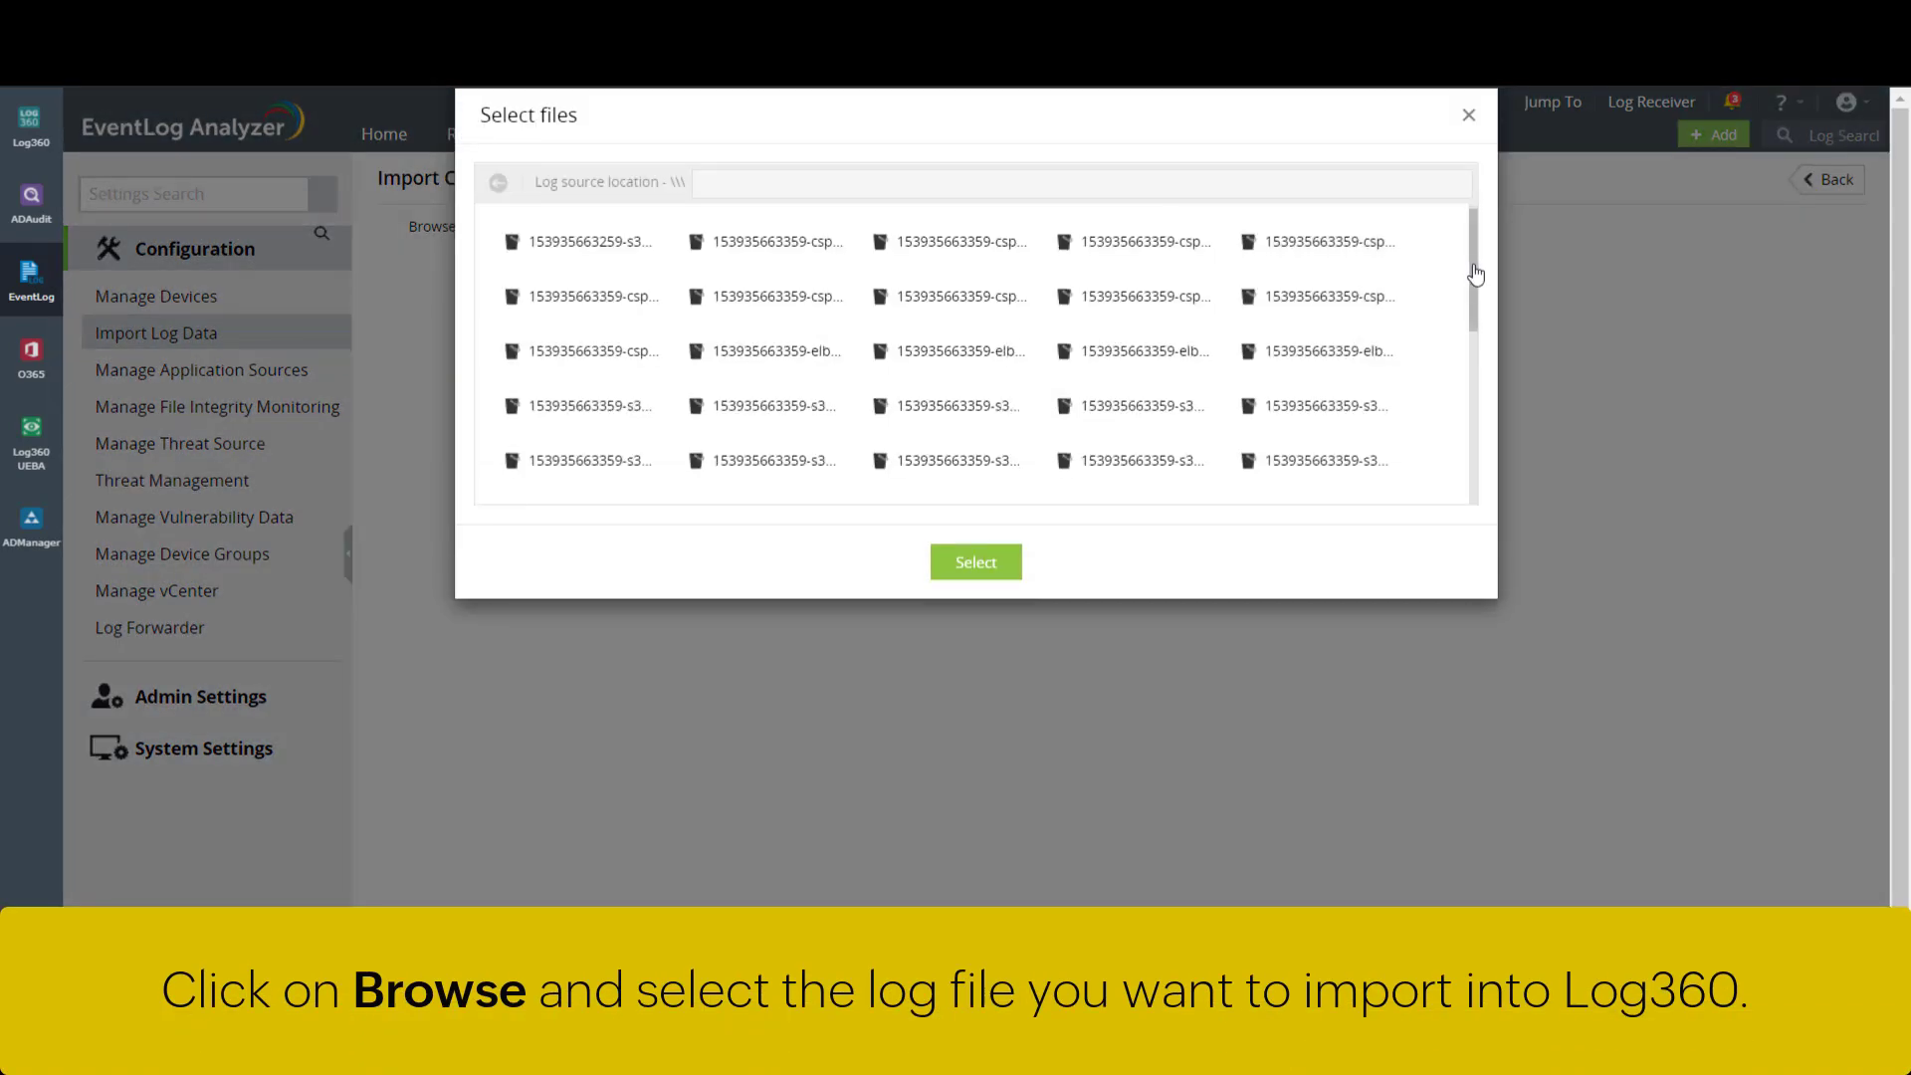
left_click_drag(1474, 276, 1484, 482)
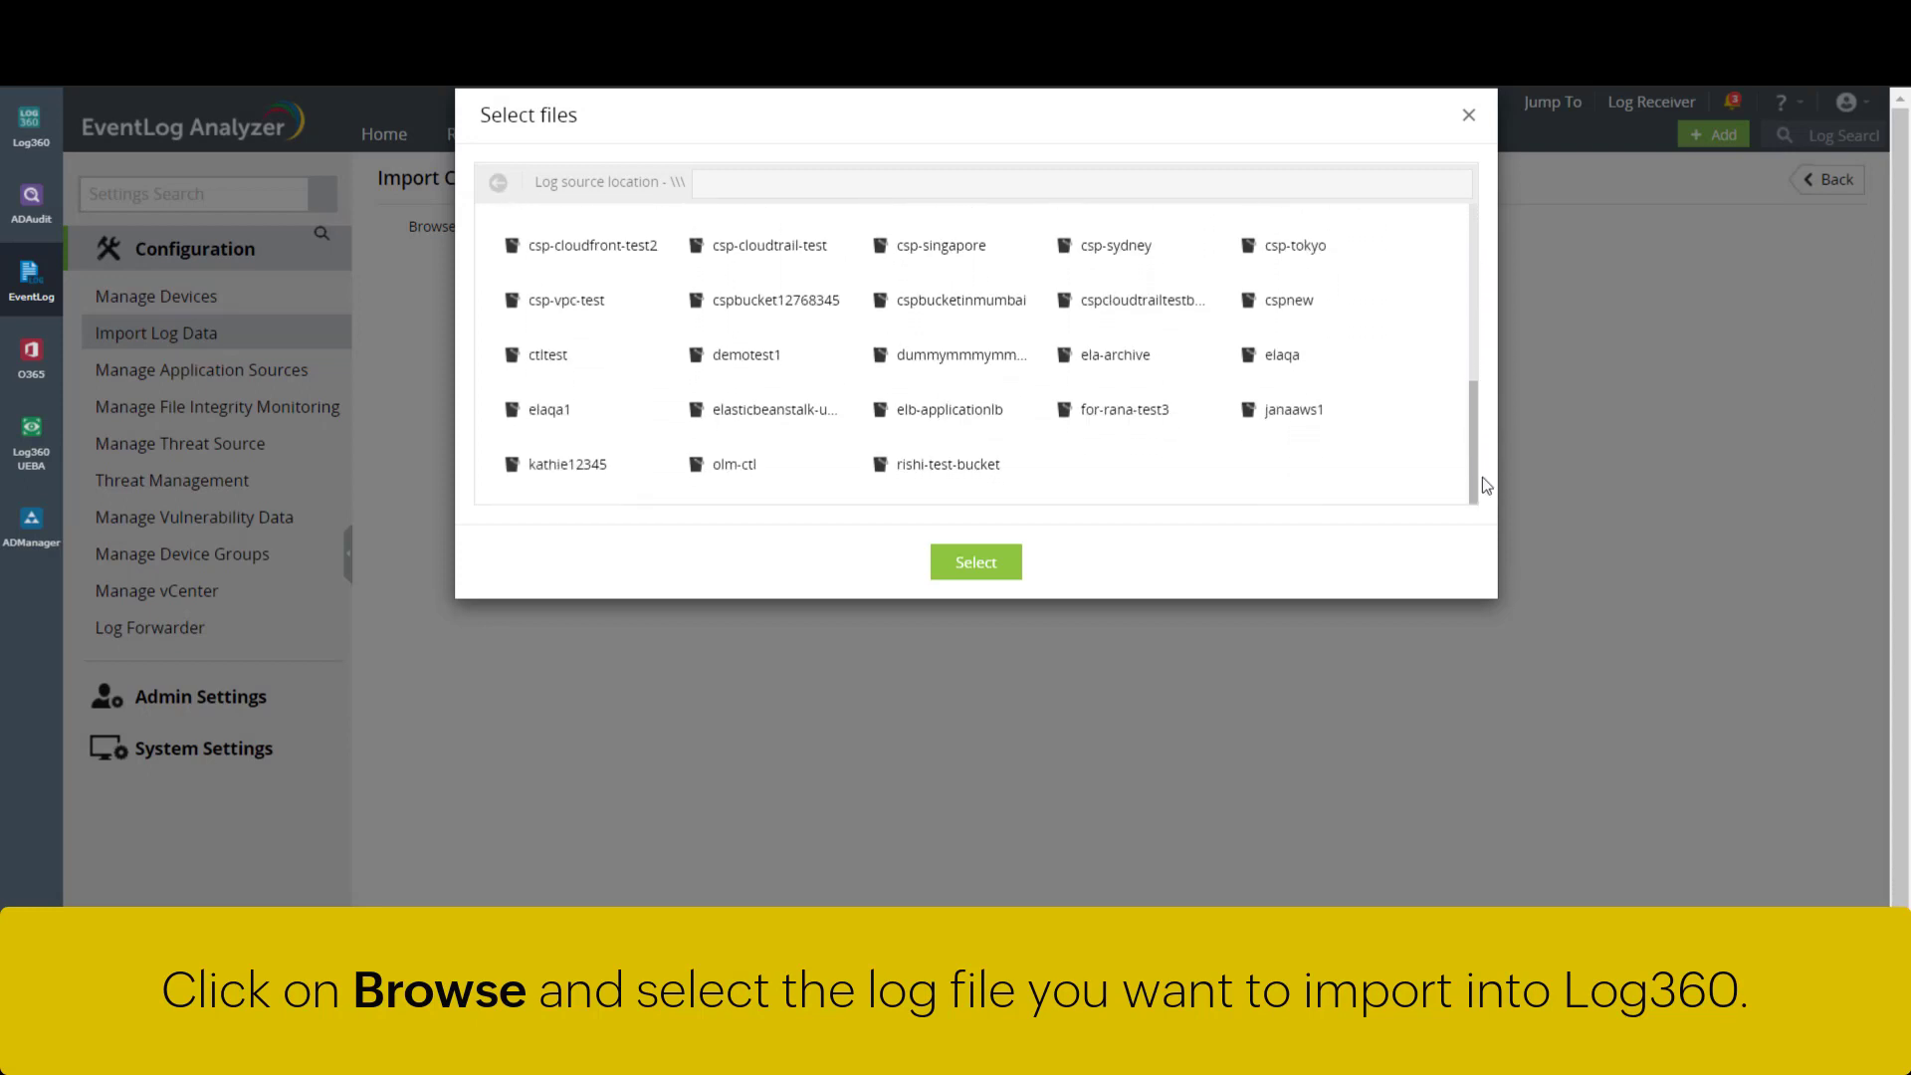
double_click(1160, 367)
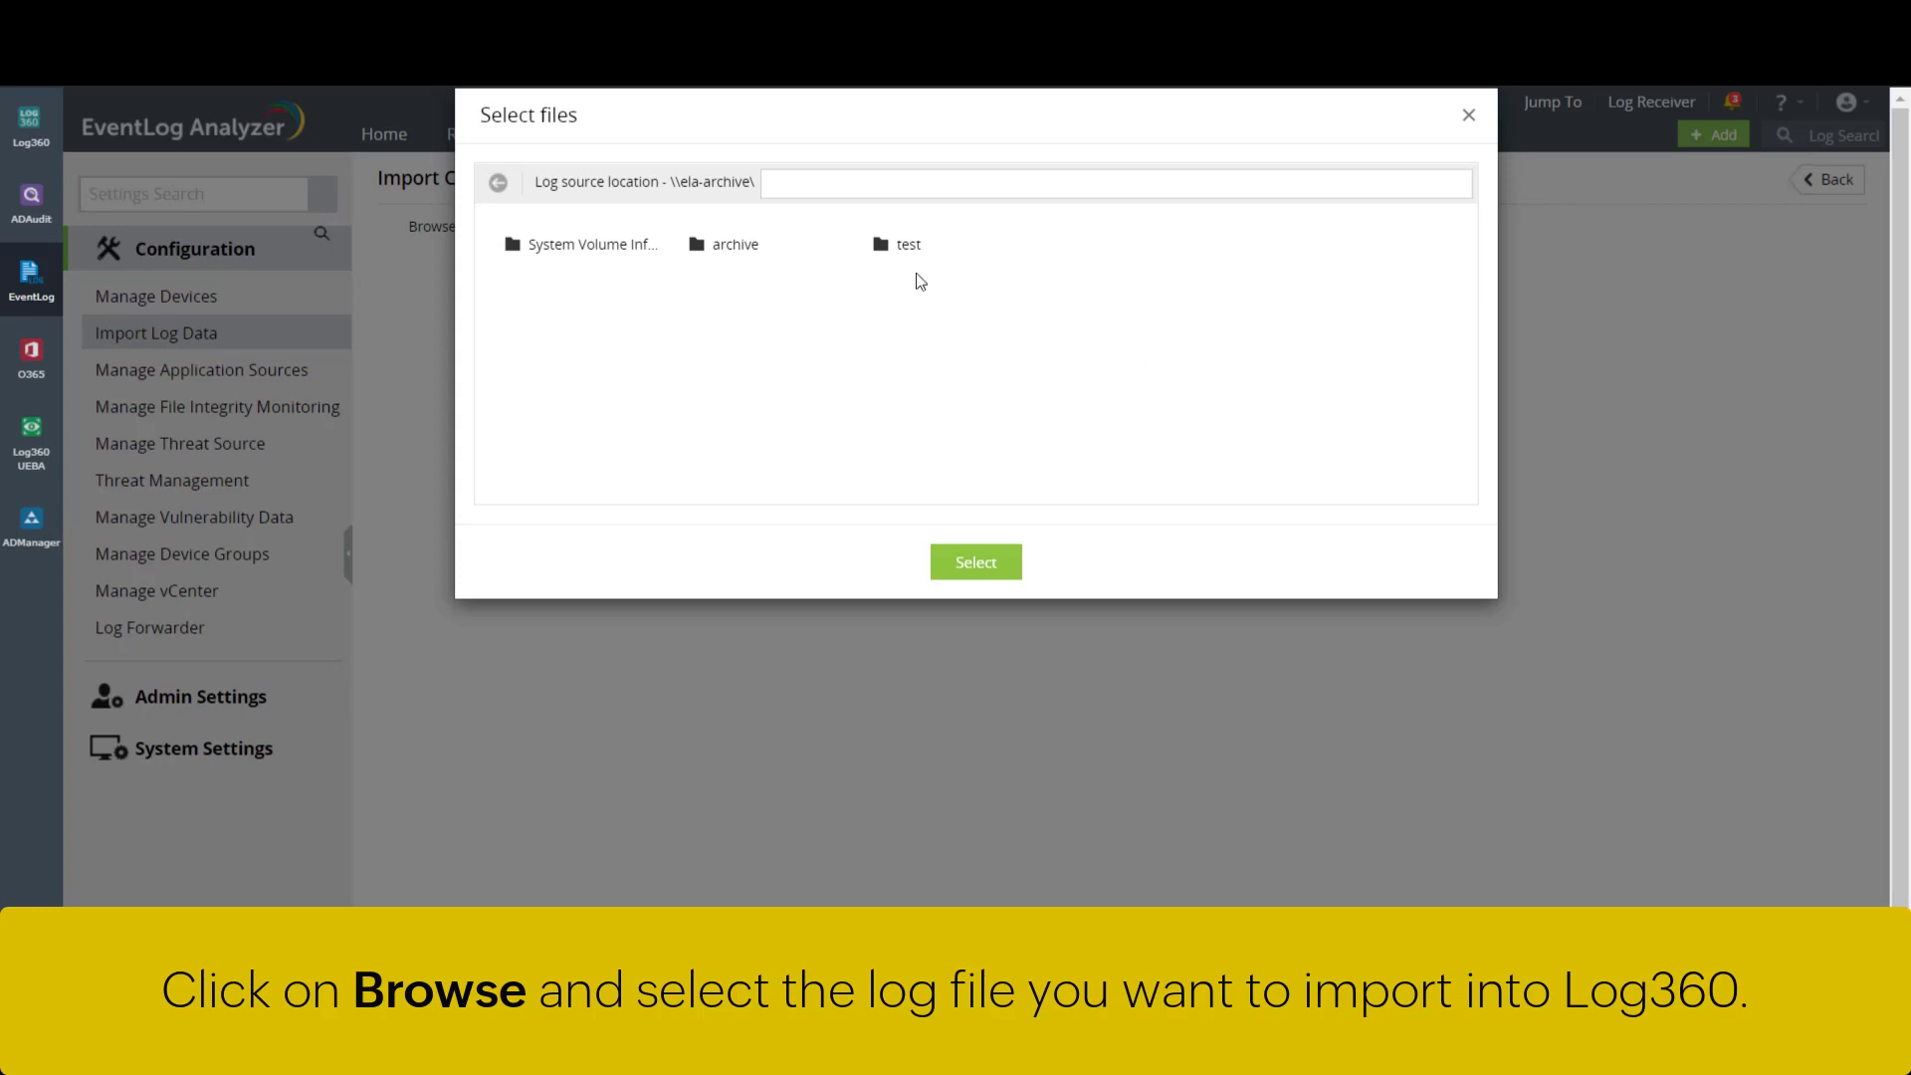
double_click(762, 254)
double_click(566, 251)
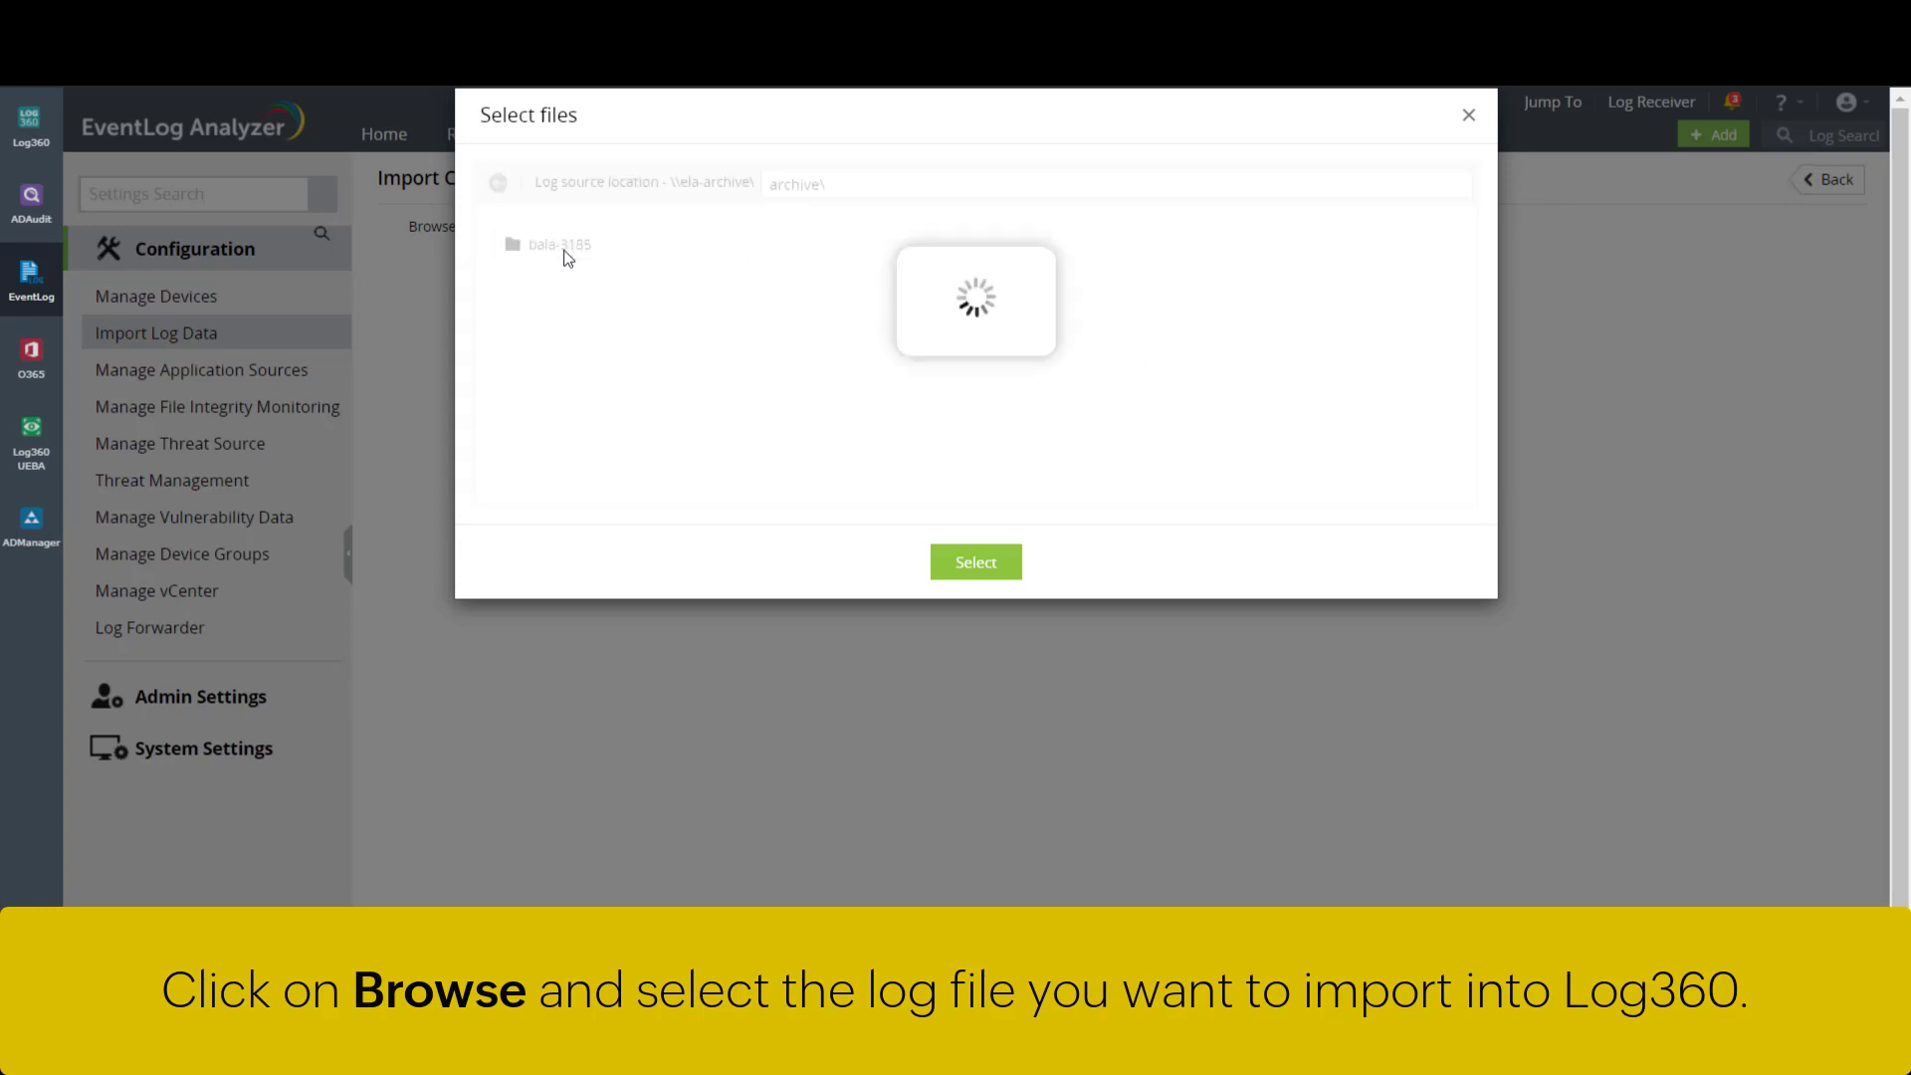
left_click(756, 256)
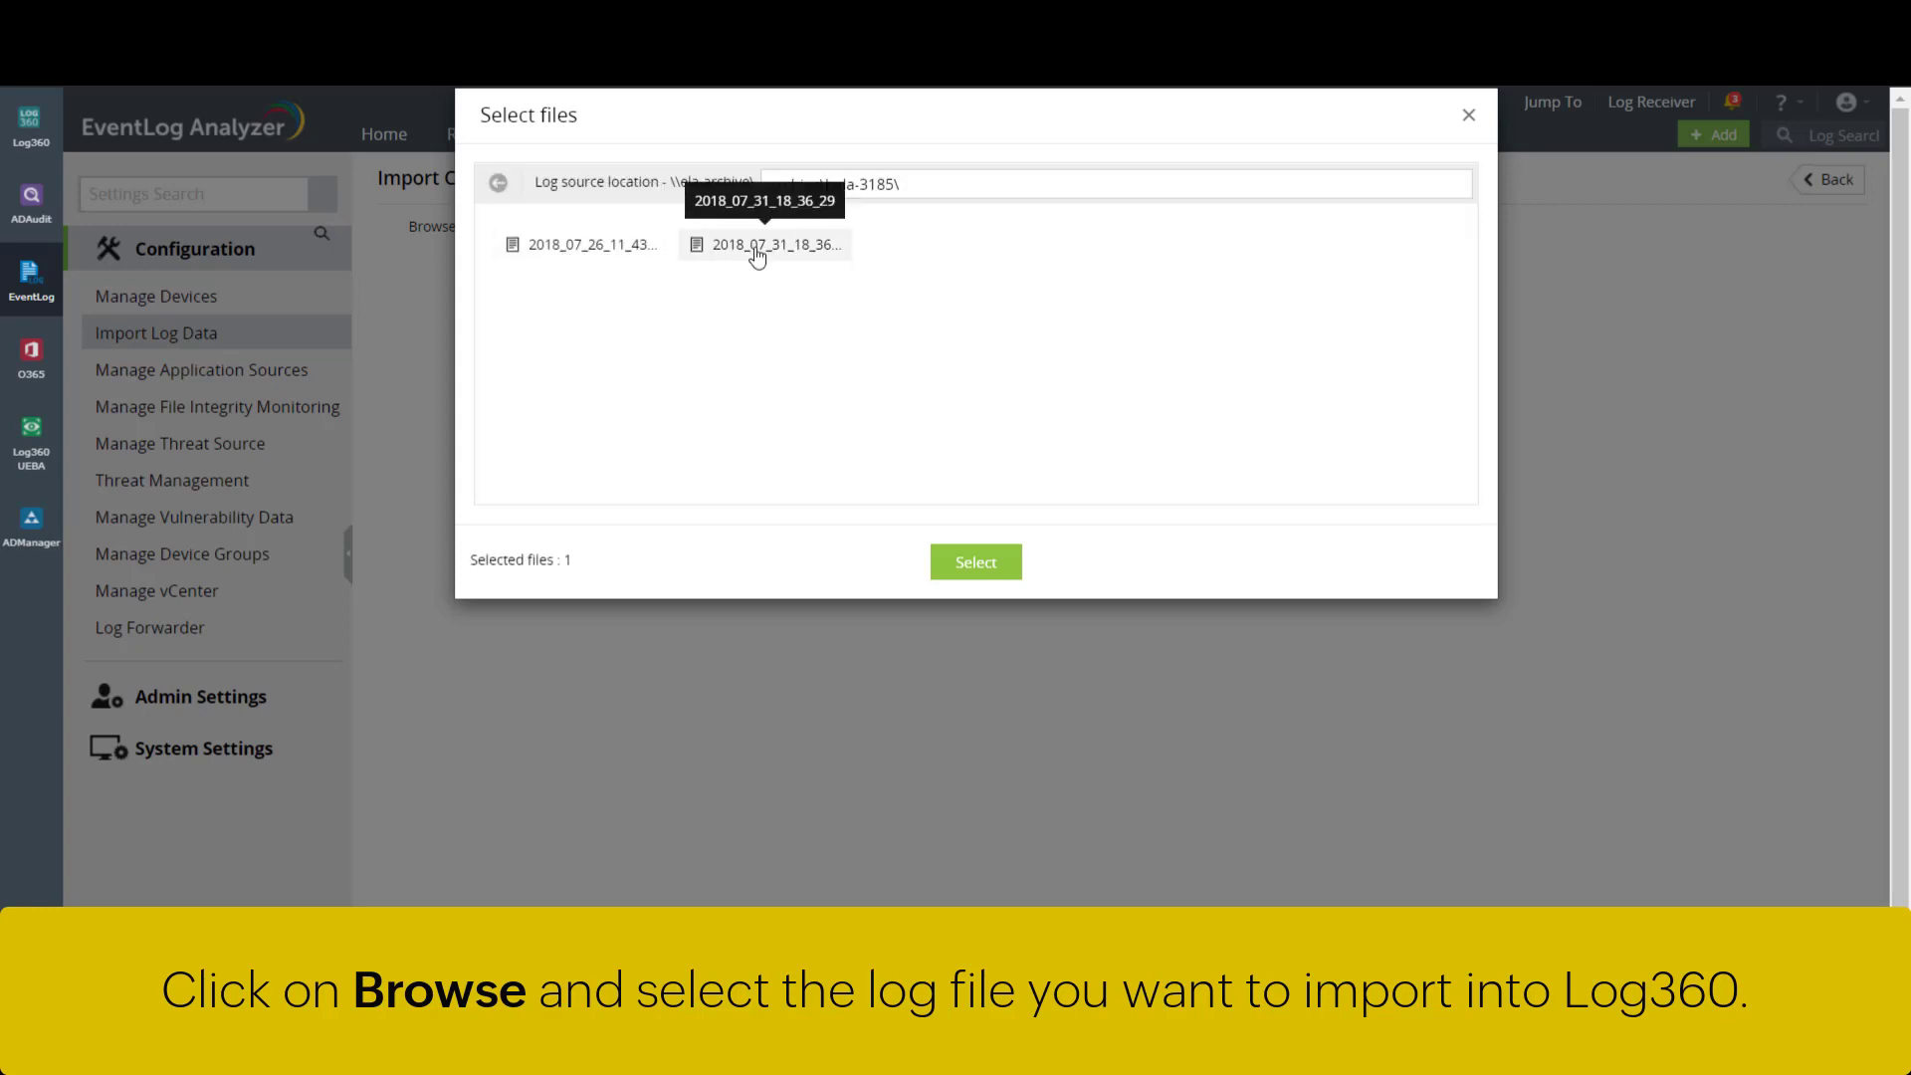
left_click(976, 563)
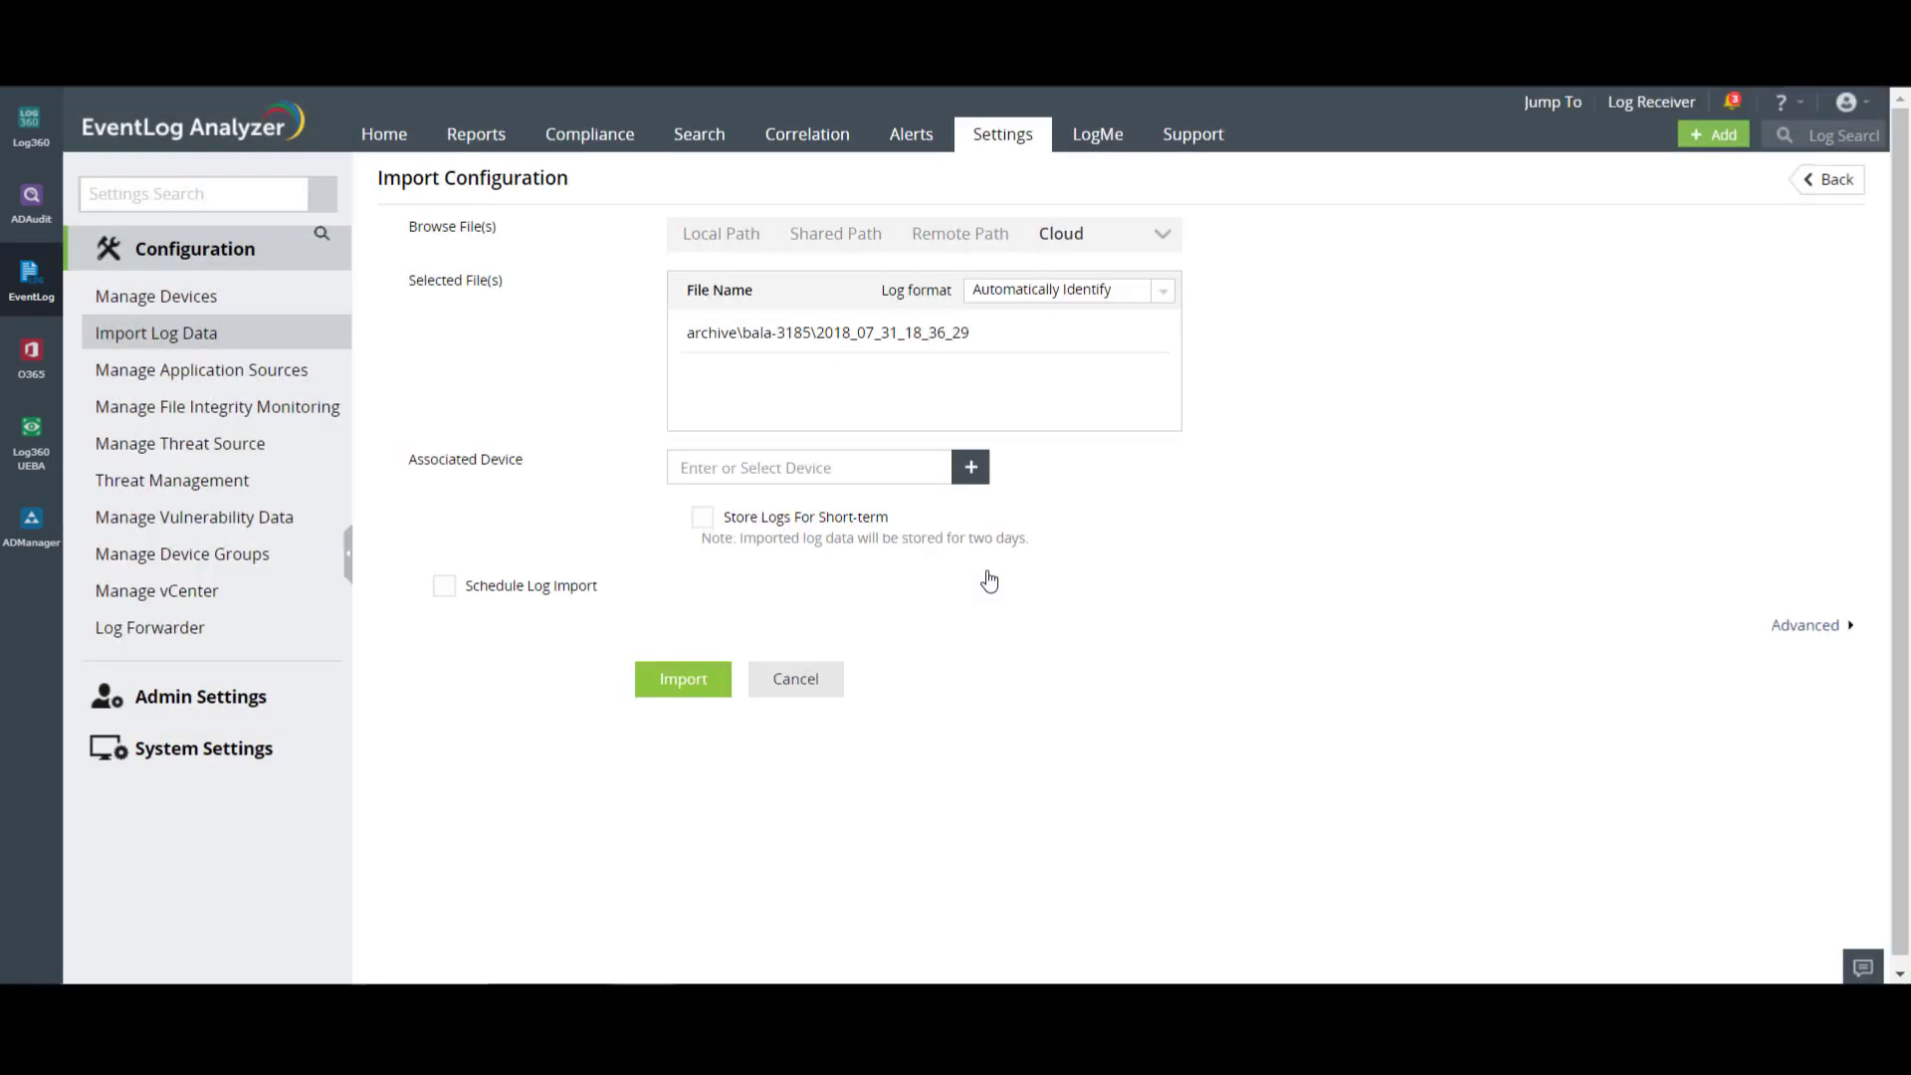
- Associate the cloud log file with WindowsGroup device ELA-AUTO2012R2
left_click(972, 468)
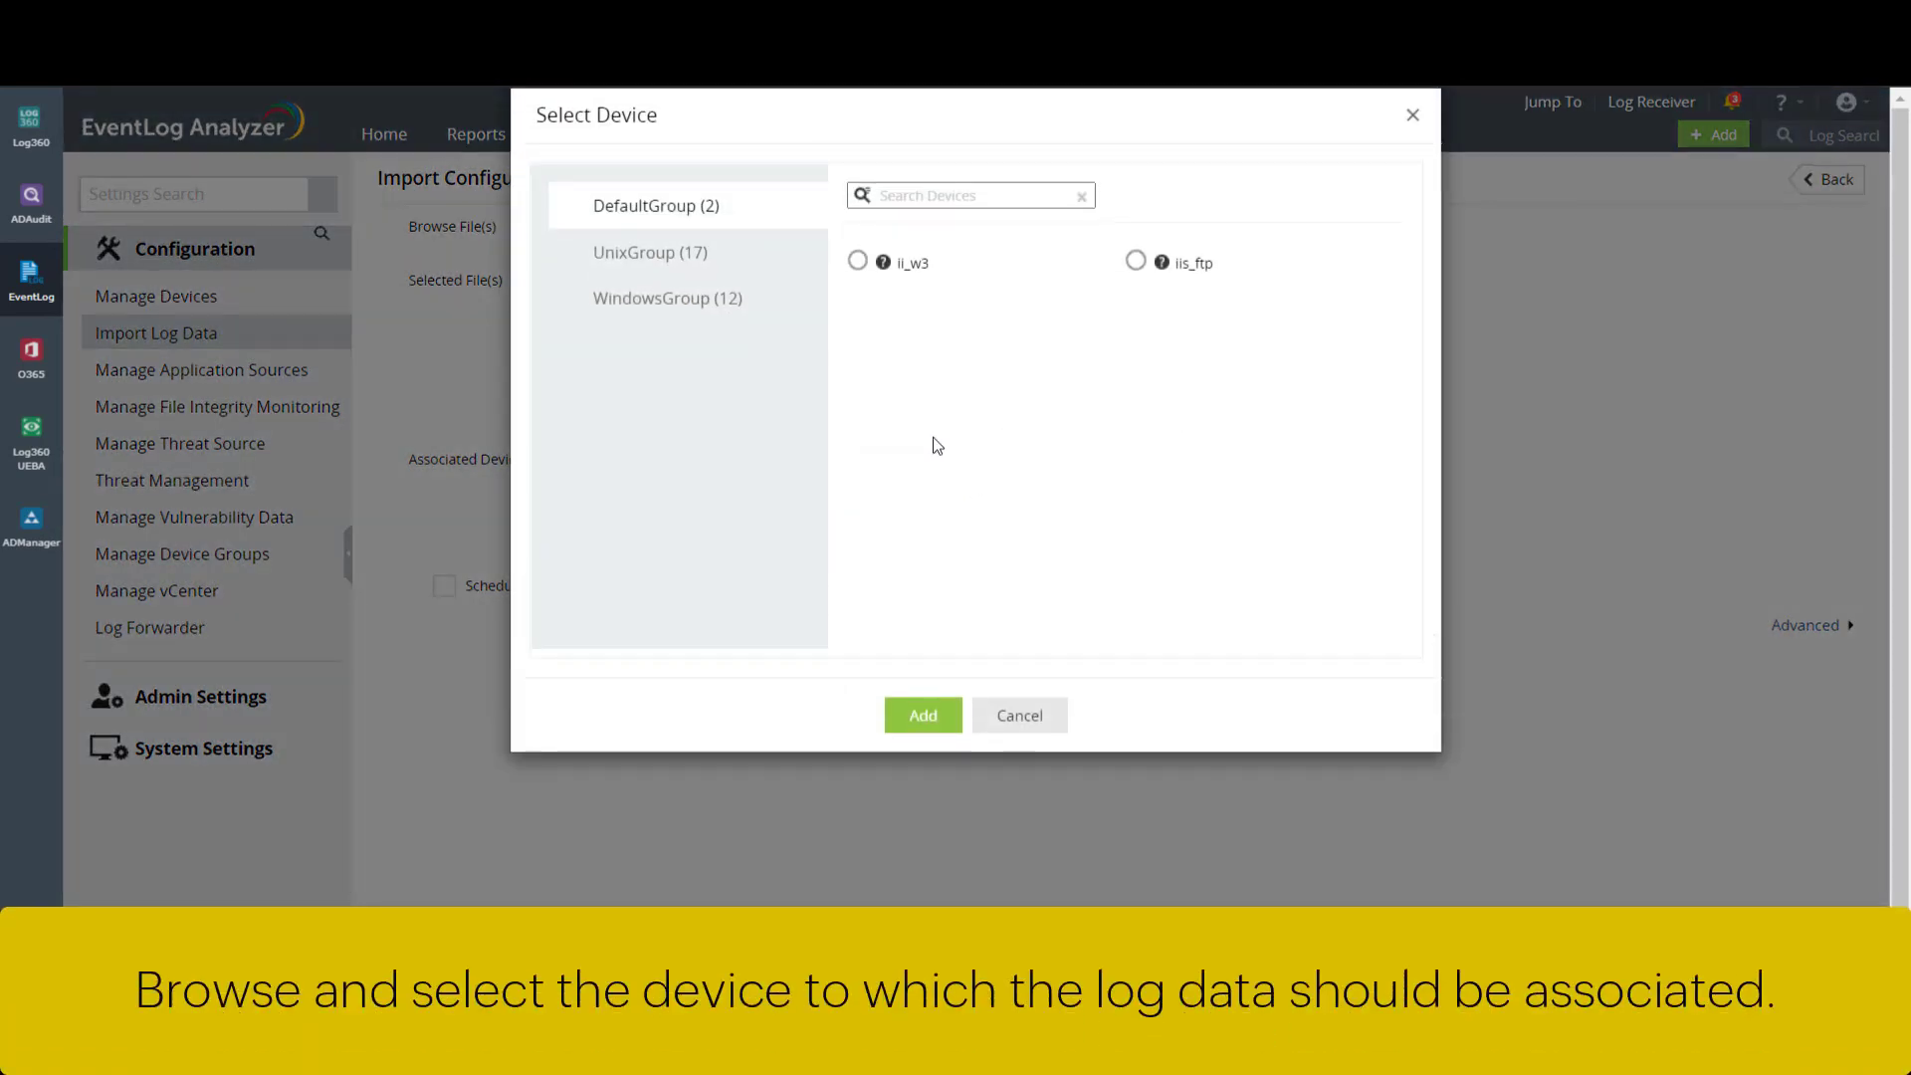
left_click(751, 315)
left_click(857, 344)
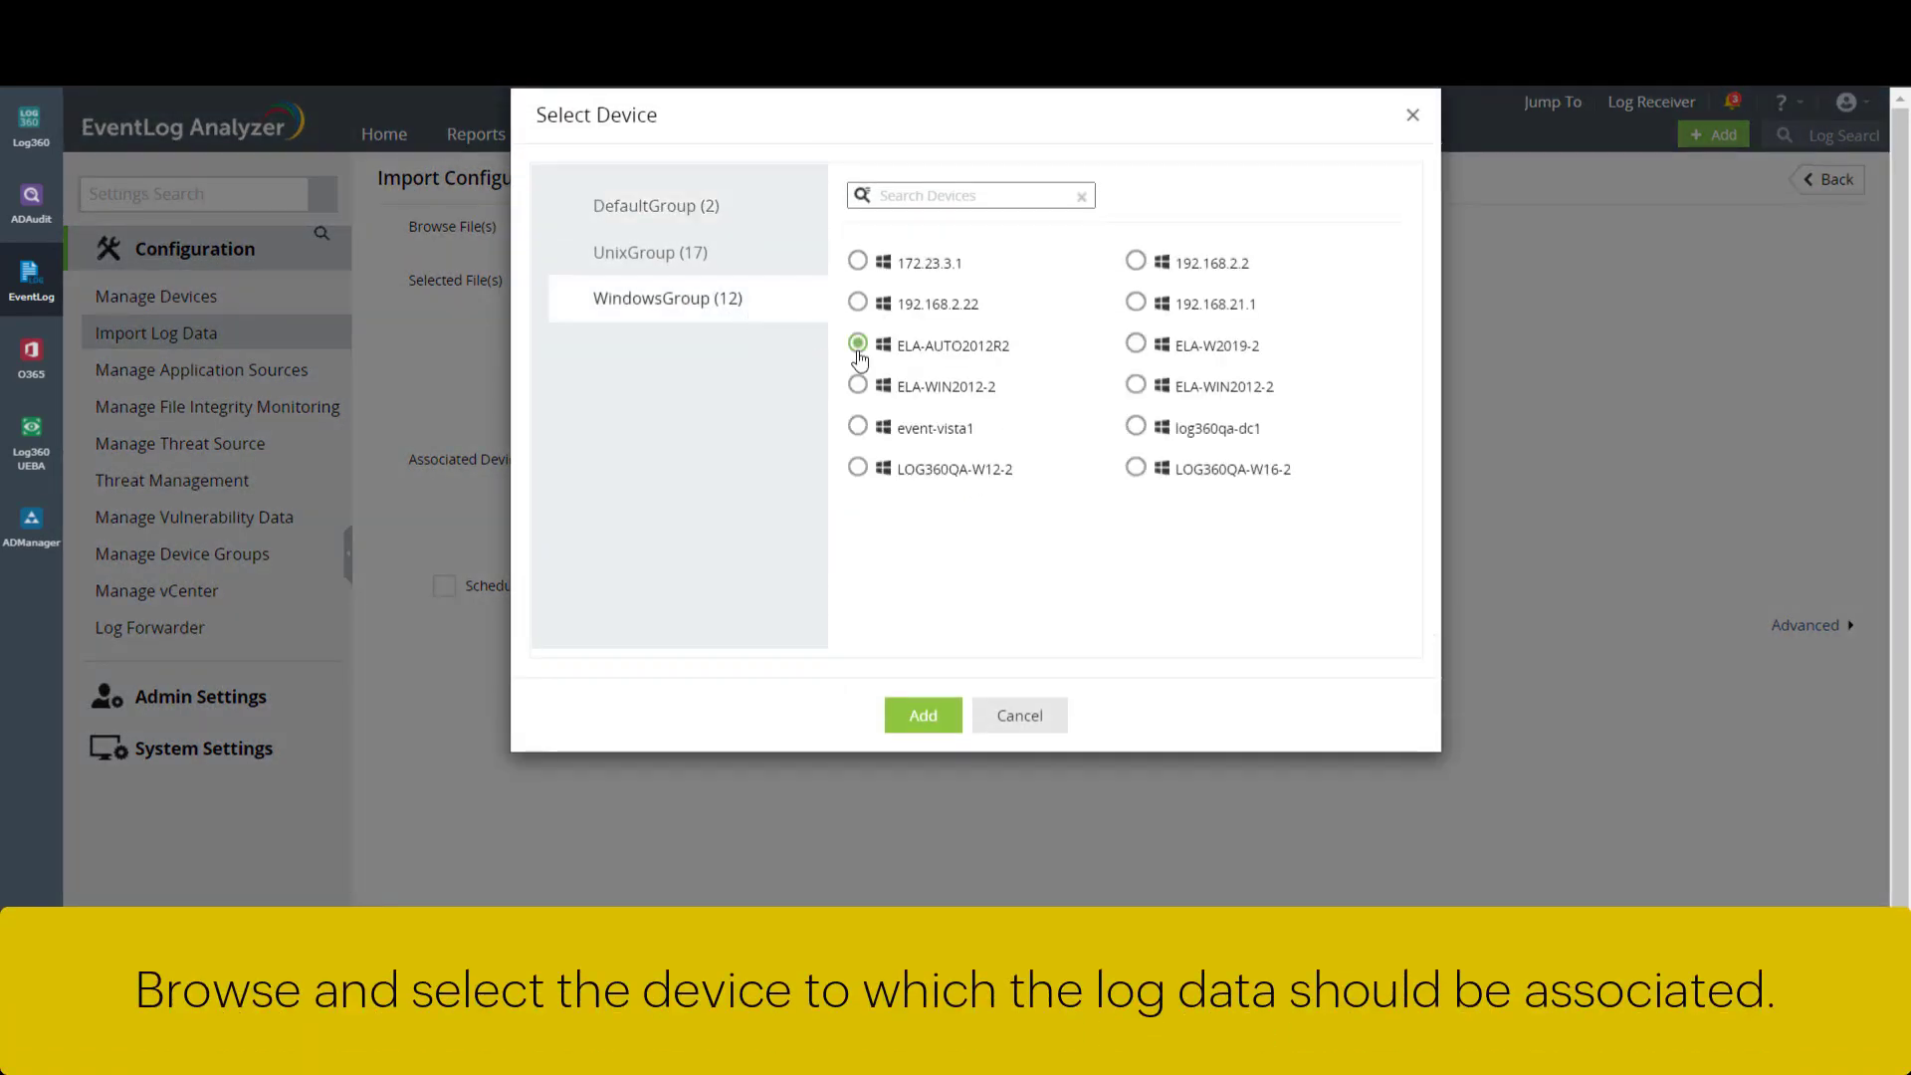
left_click(923, 715)
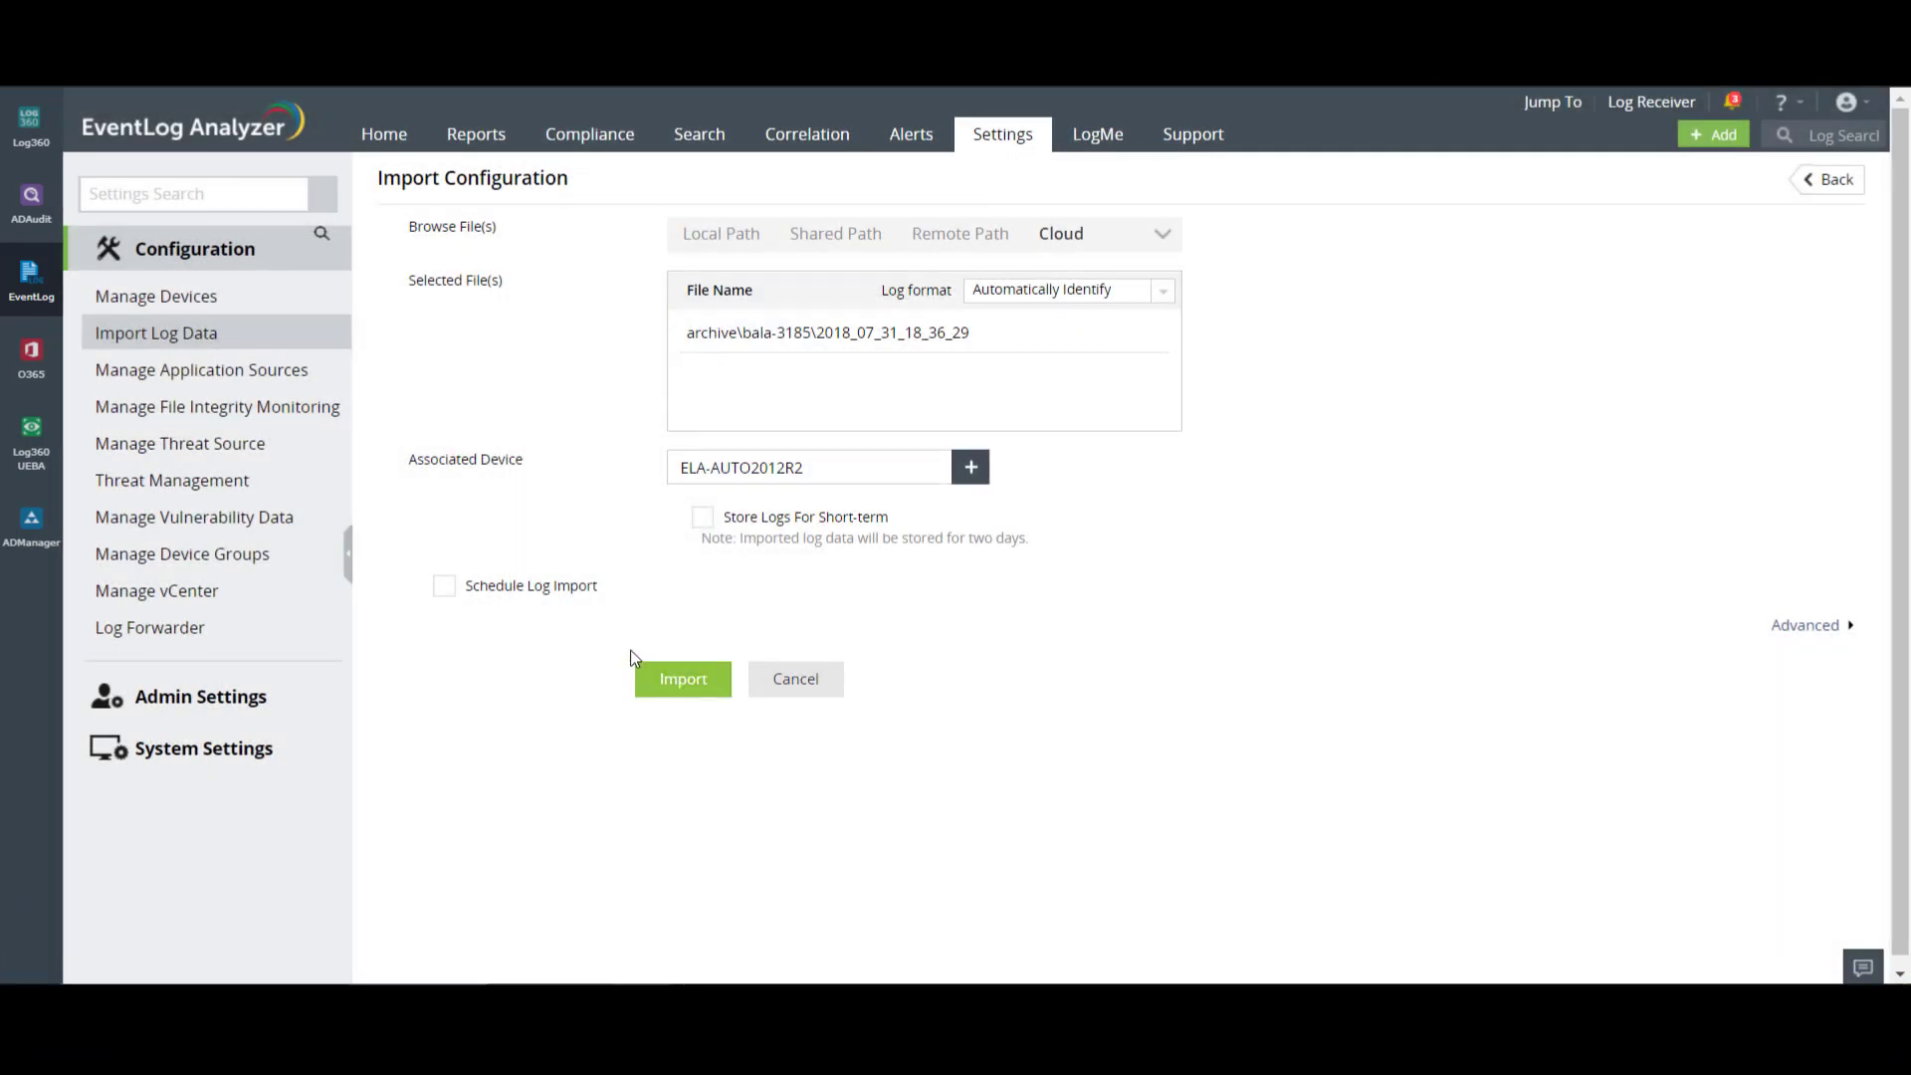
- Schedule the cloud log import Daily and submit it
left_click(466, 589)
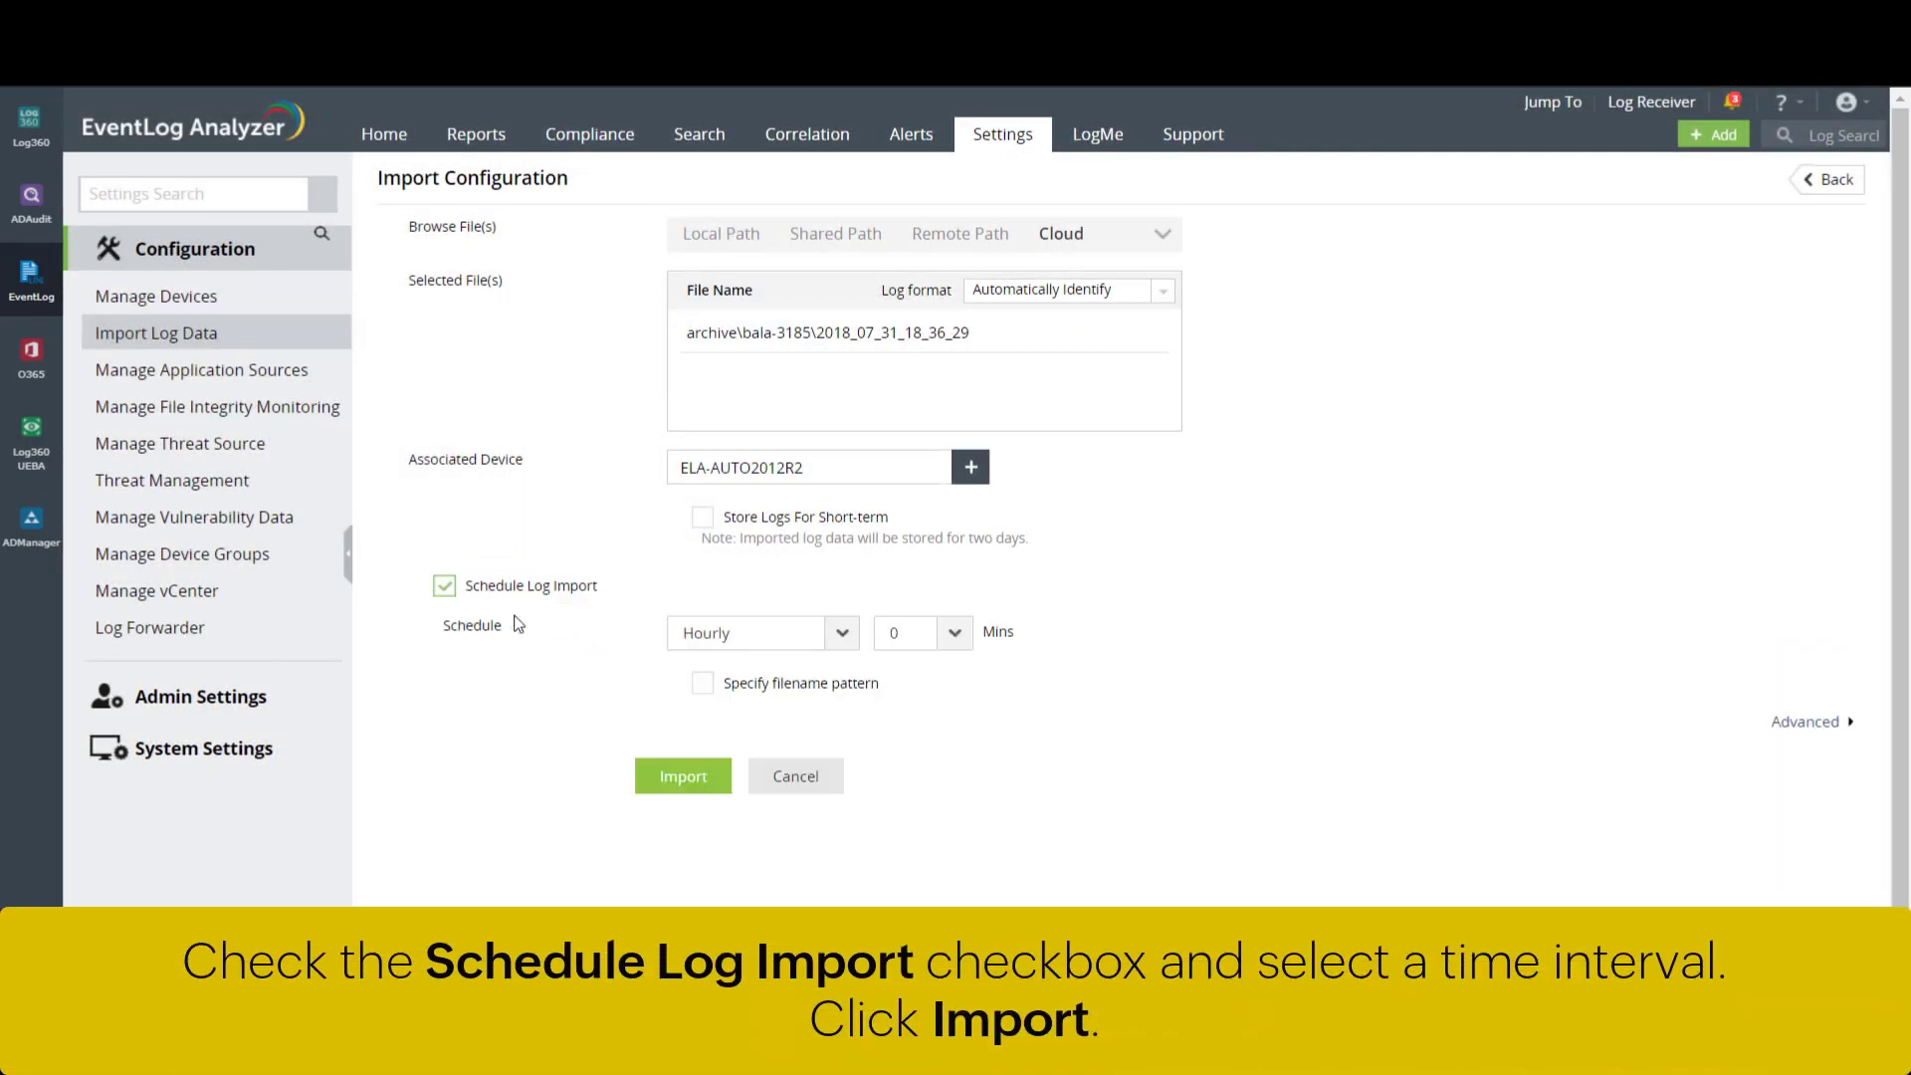
left_click(834, 639)
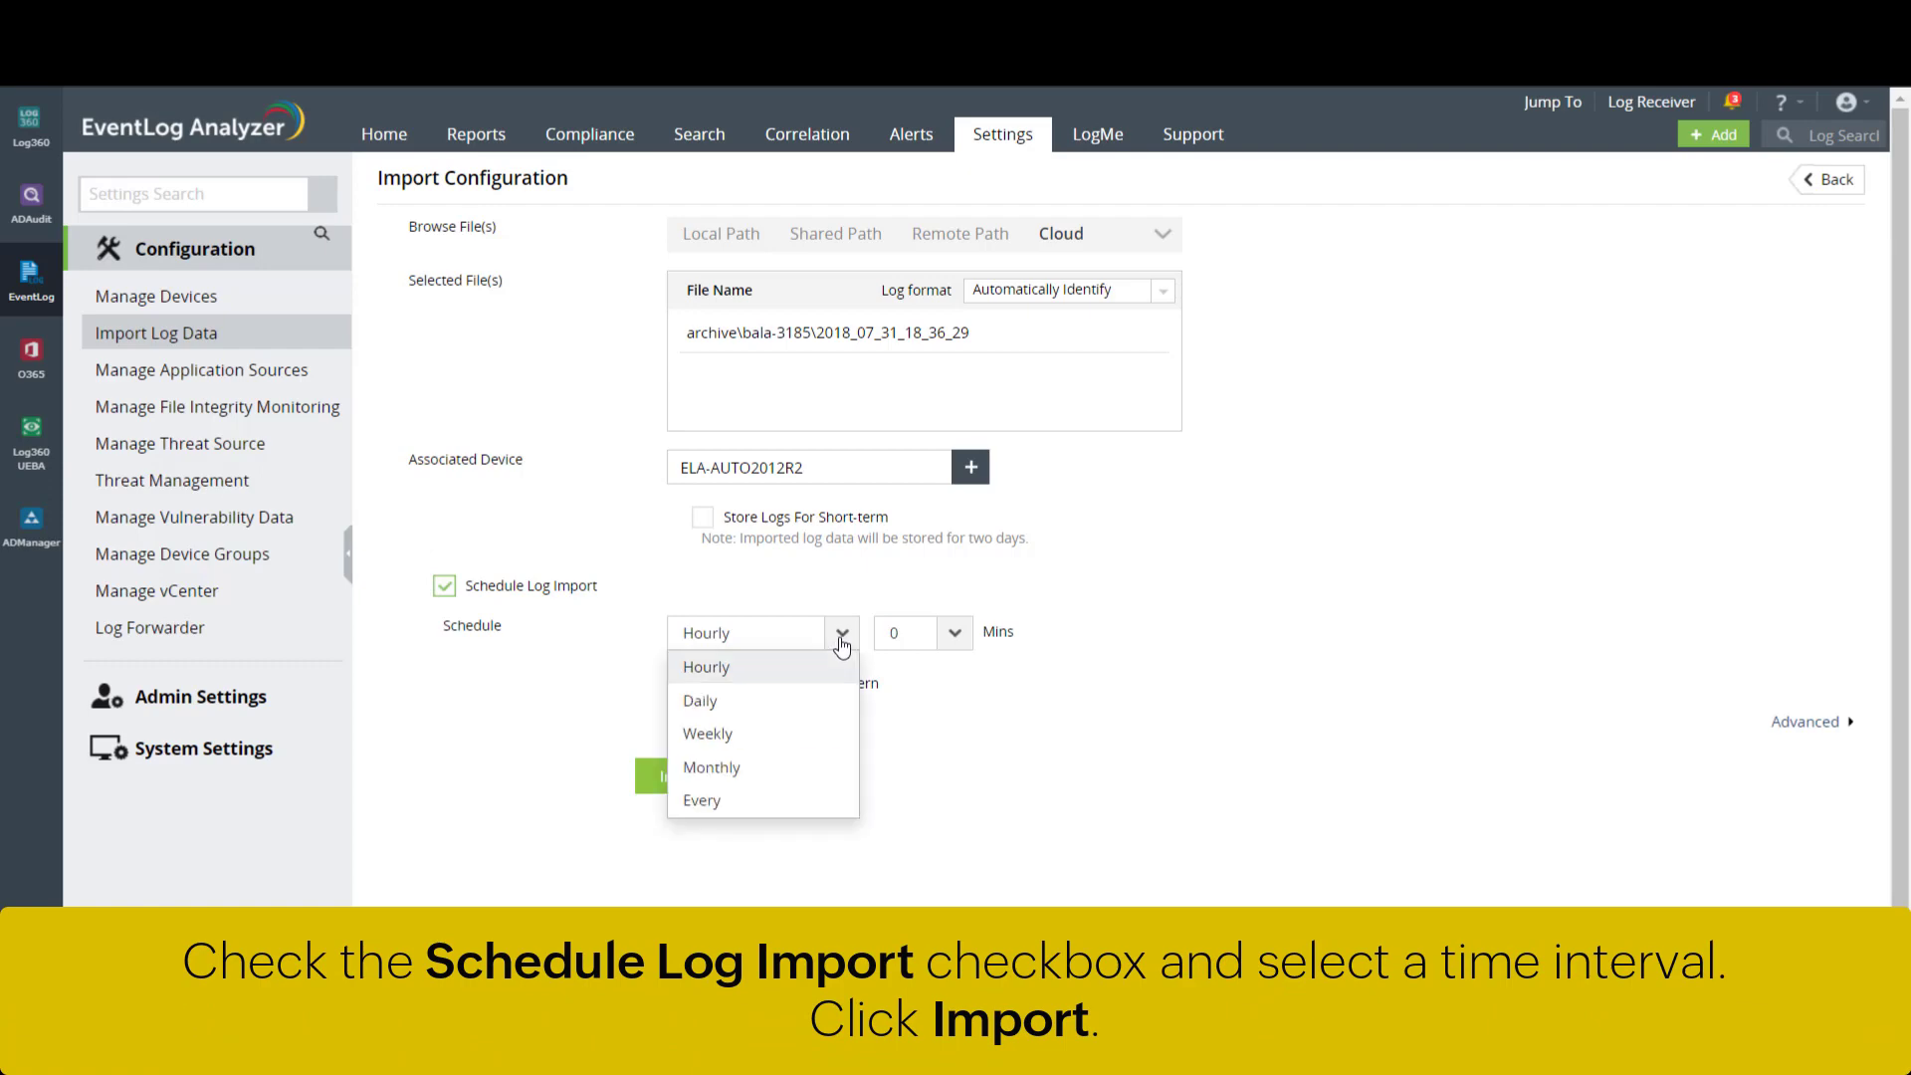
left_click(824, 704)
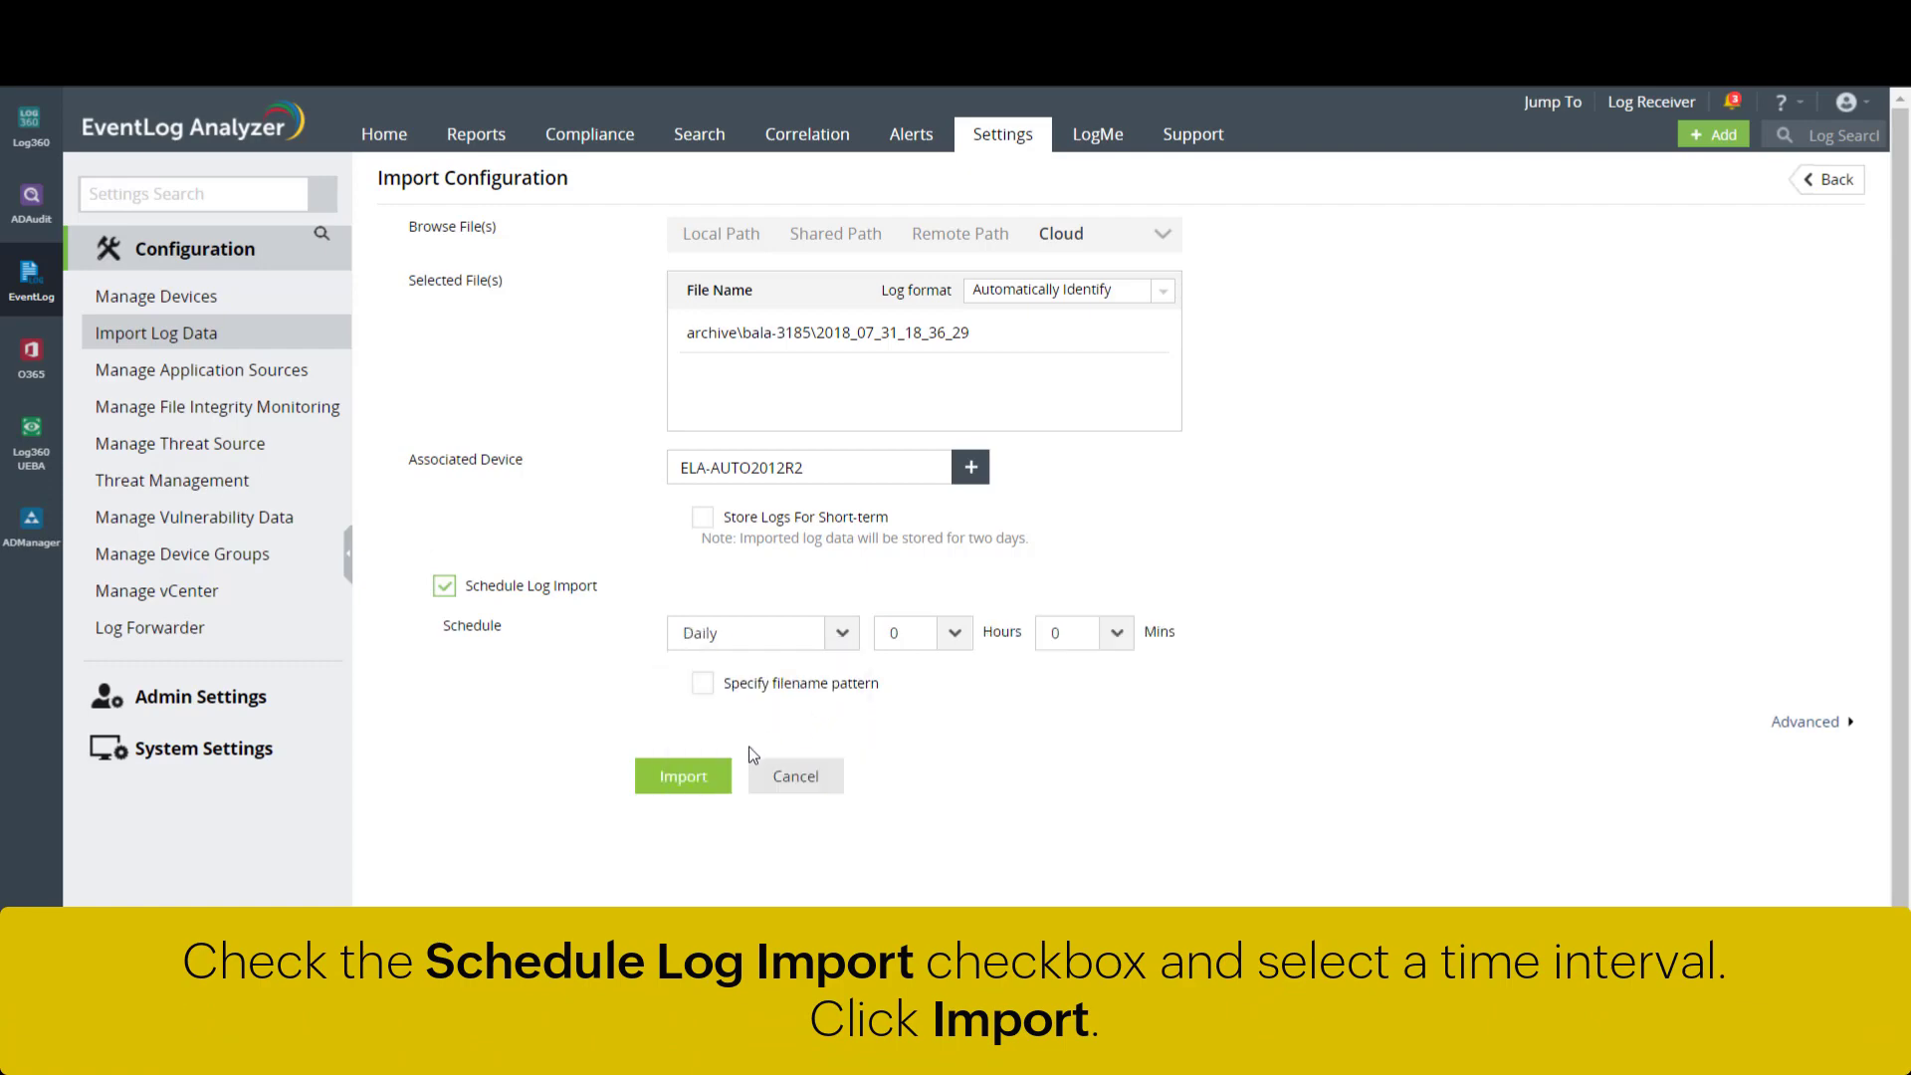
left_click(721, 782)
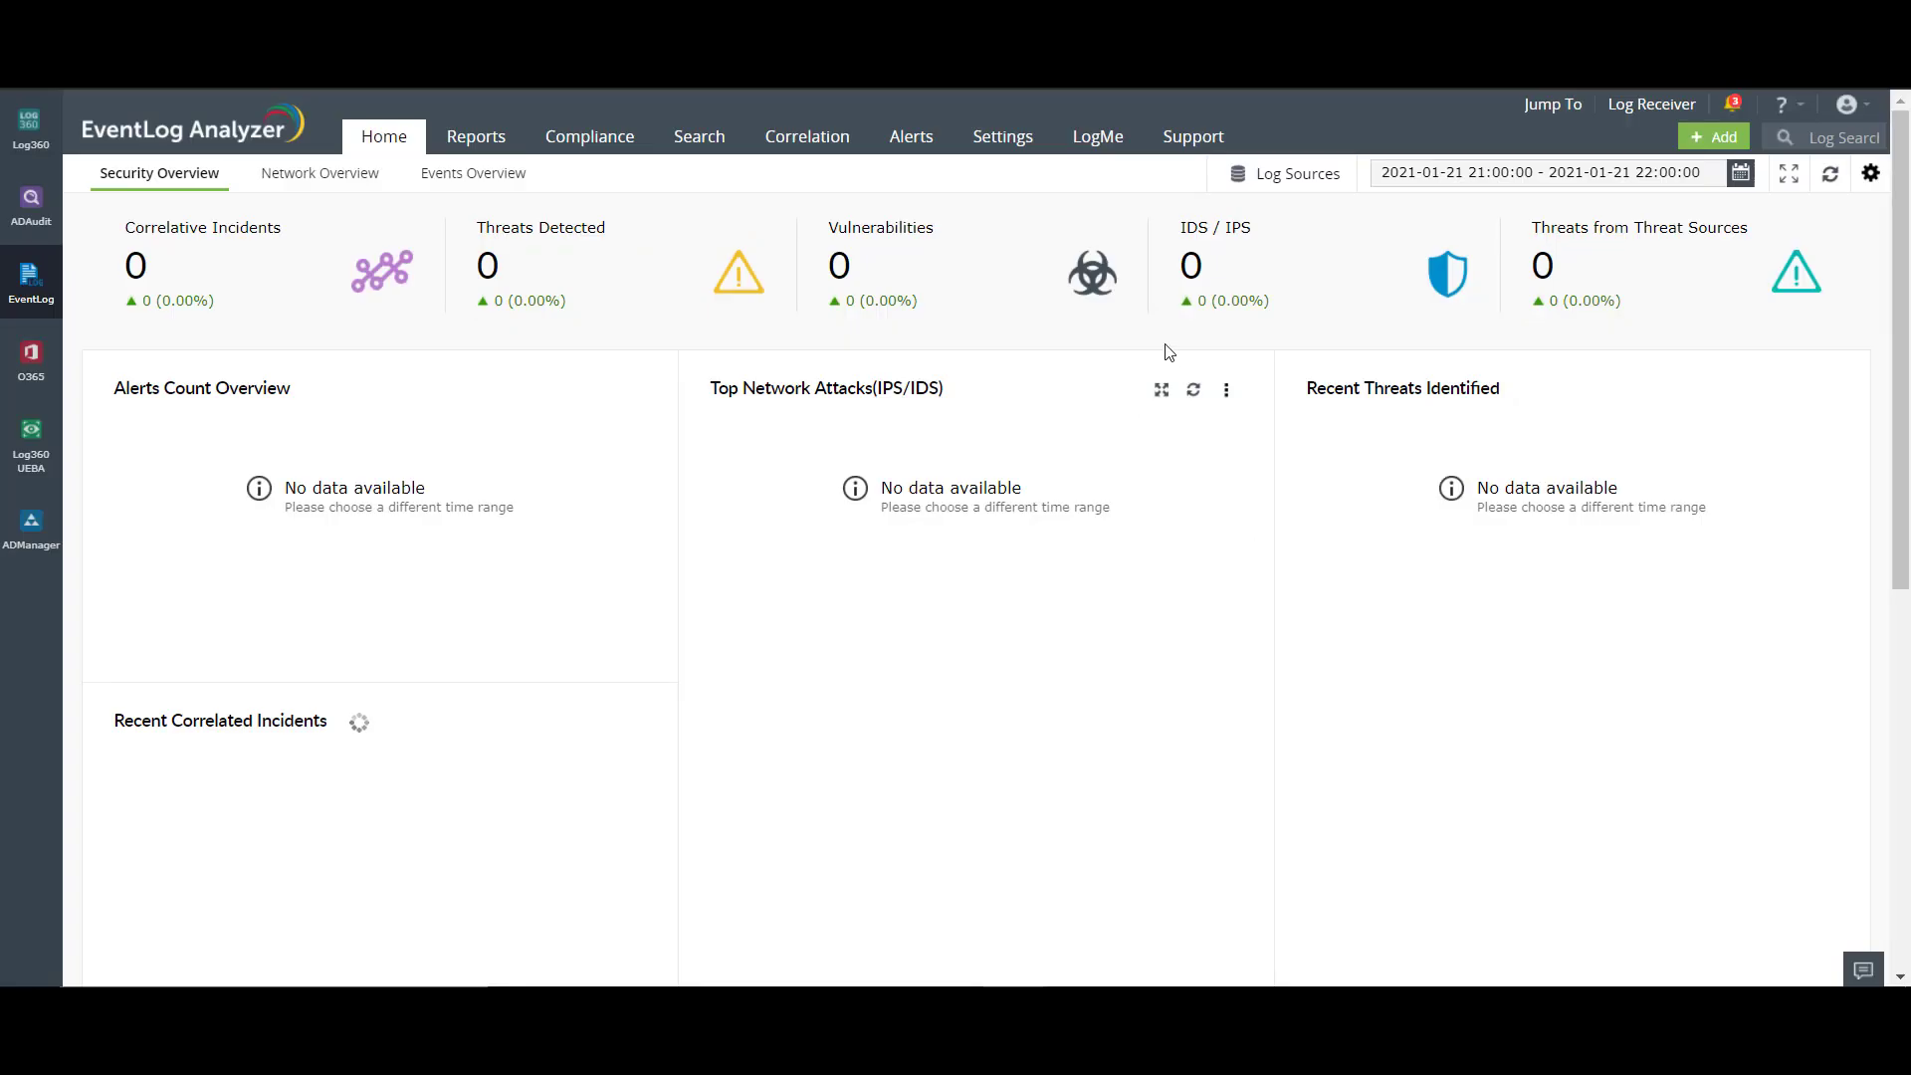
- Show the Import Log File(s) list via Settings > Configuration > Import Log Data
left_click(1030, 147)
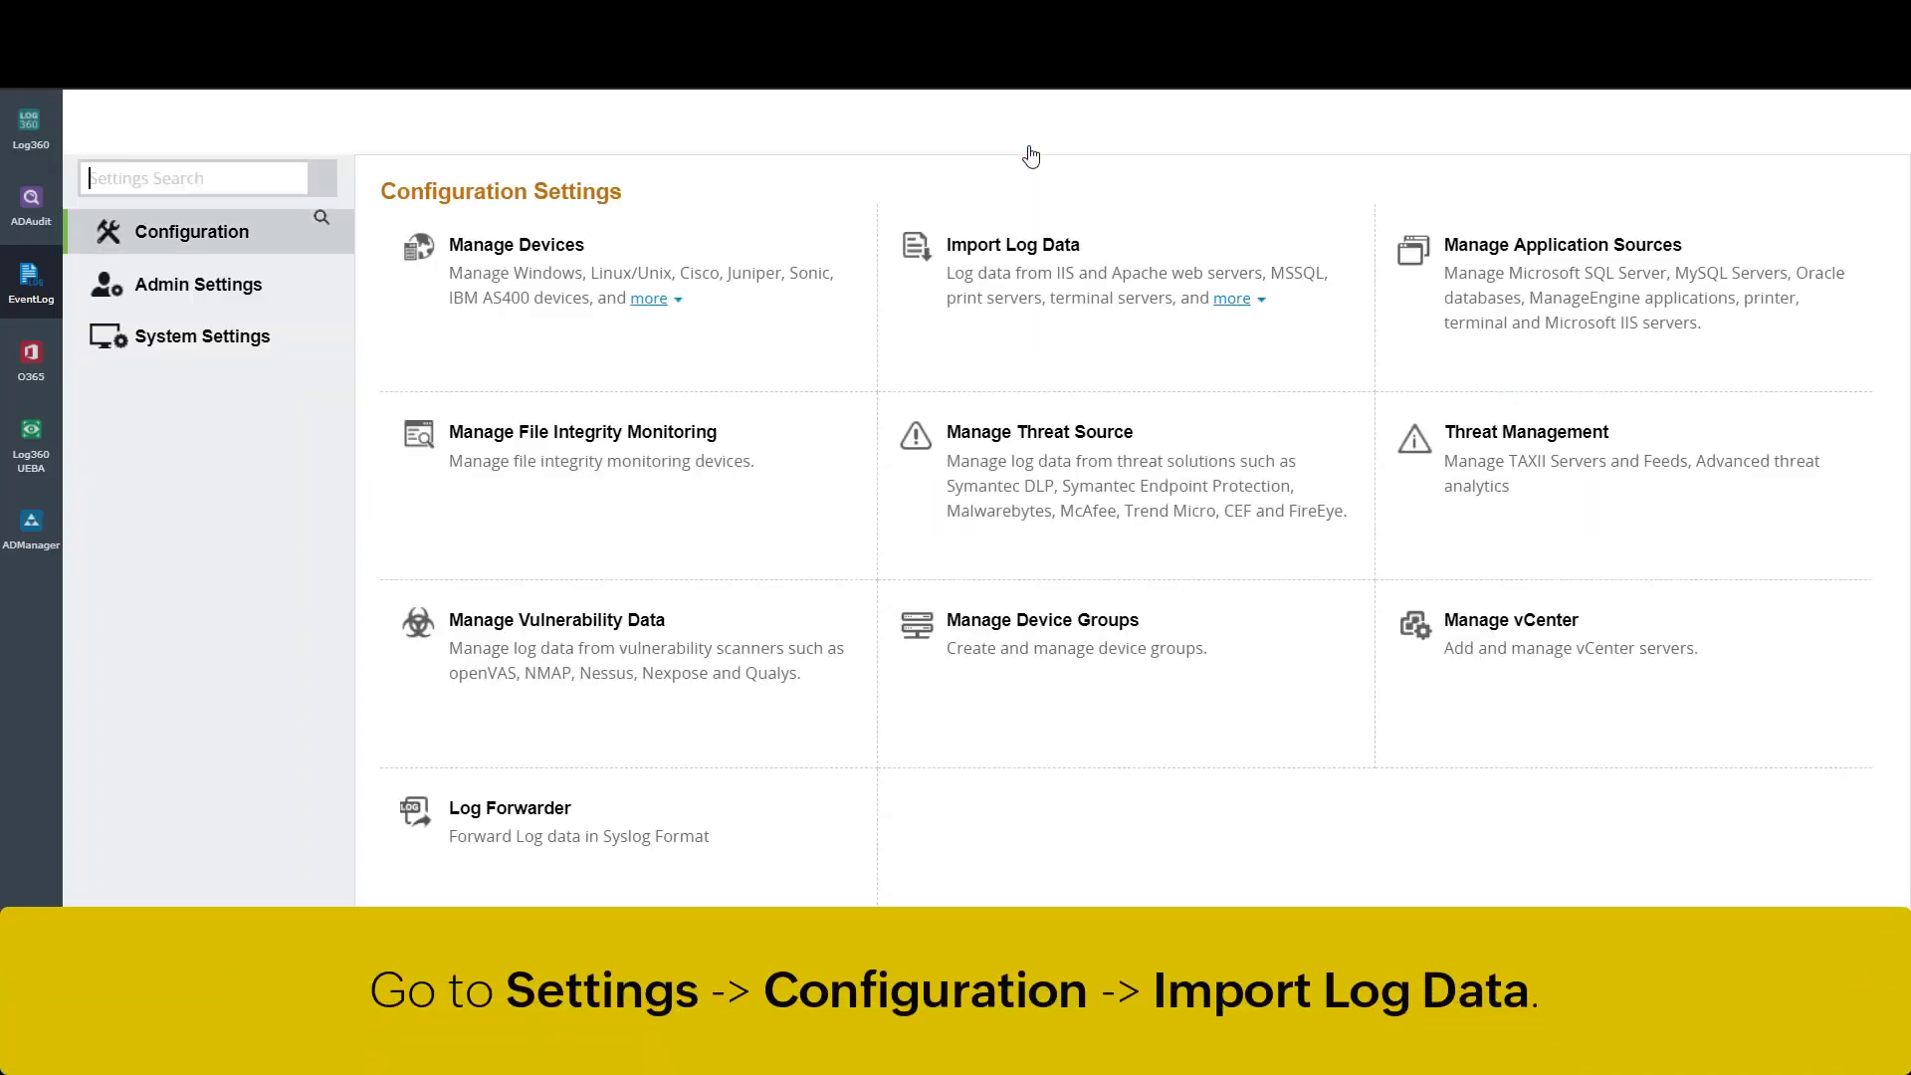
left_click(1020, 257)
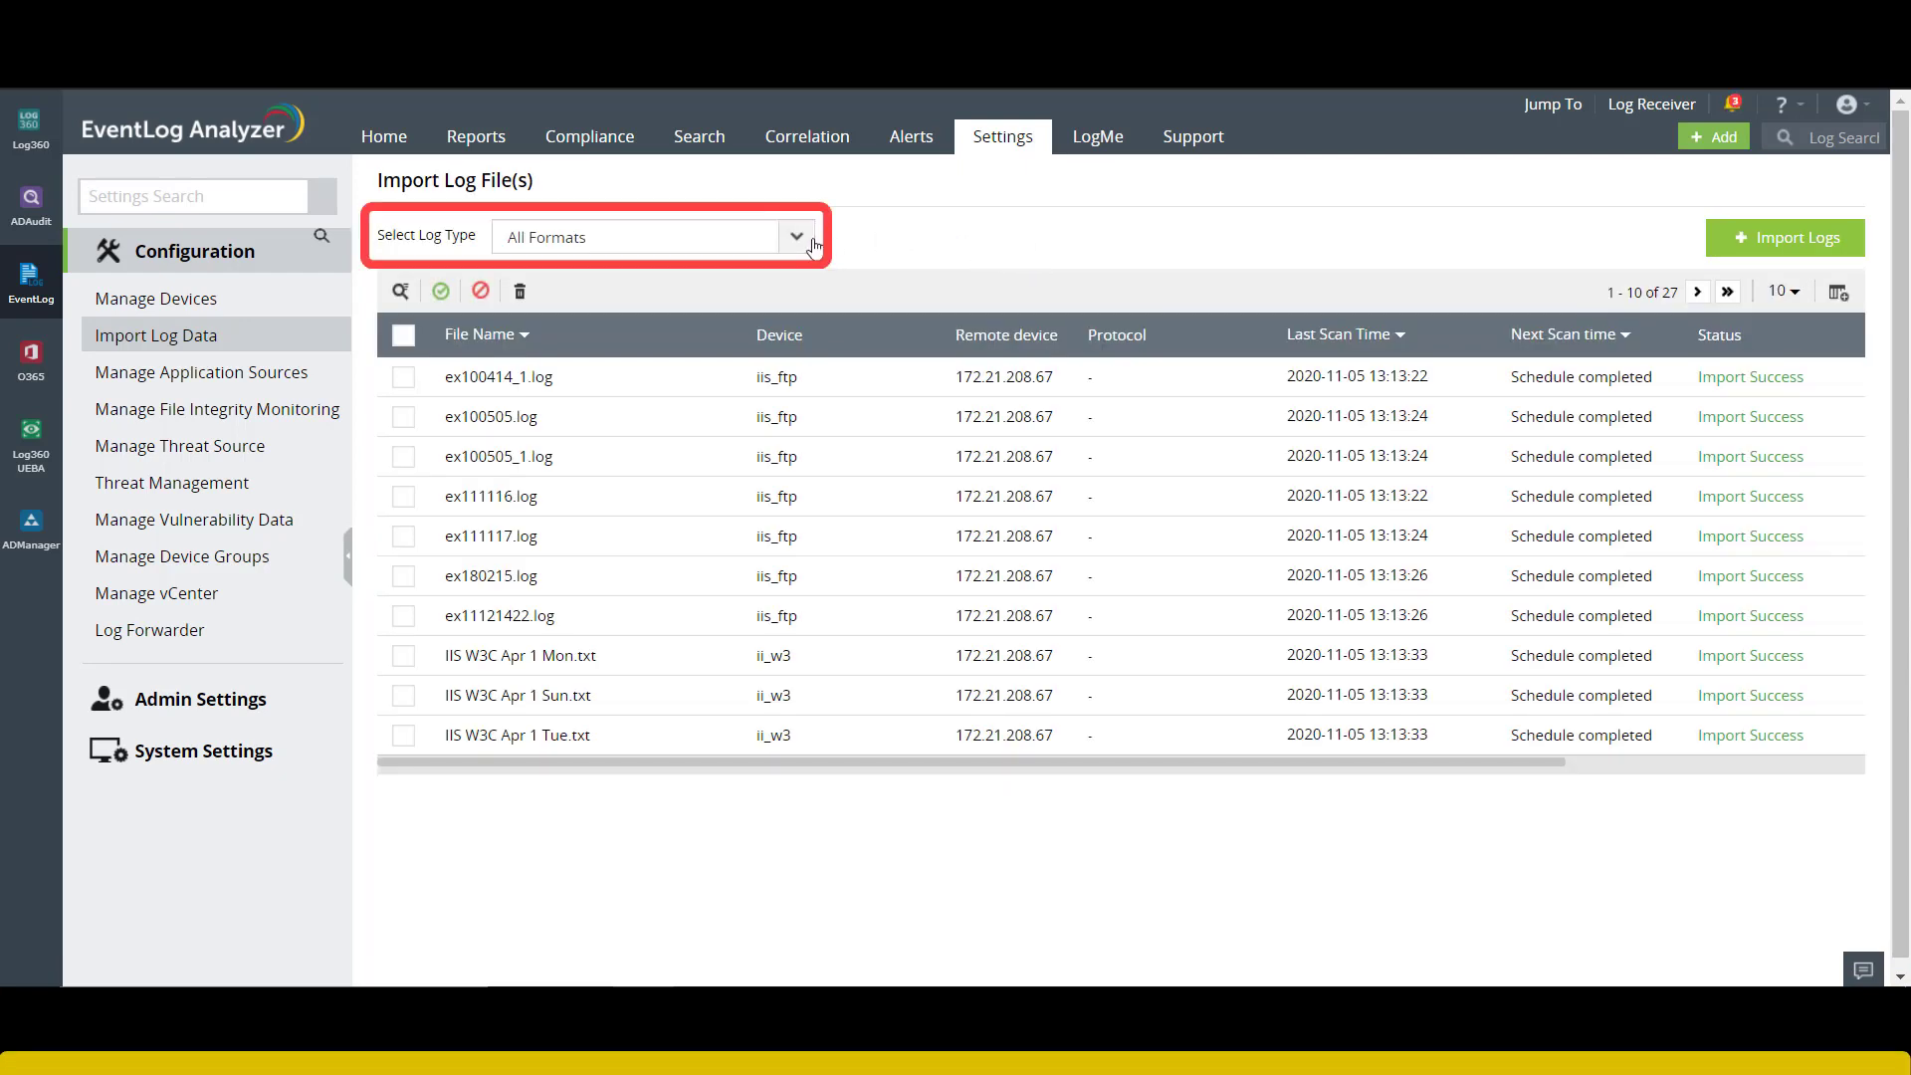
left_click(804, 243)
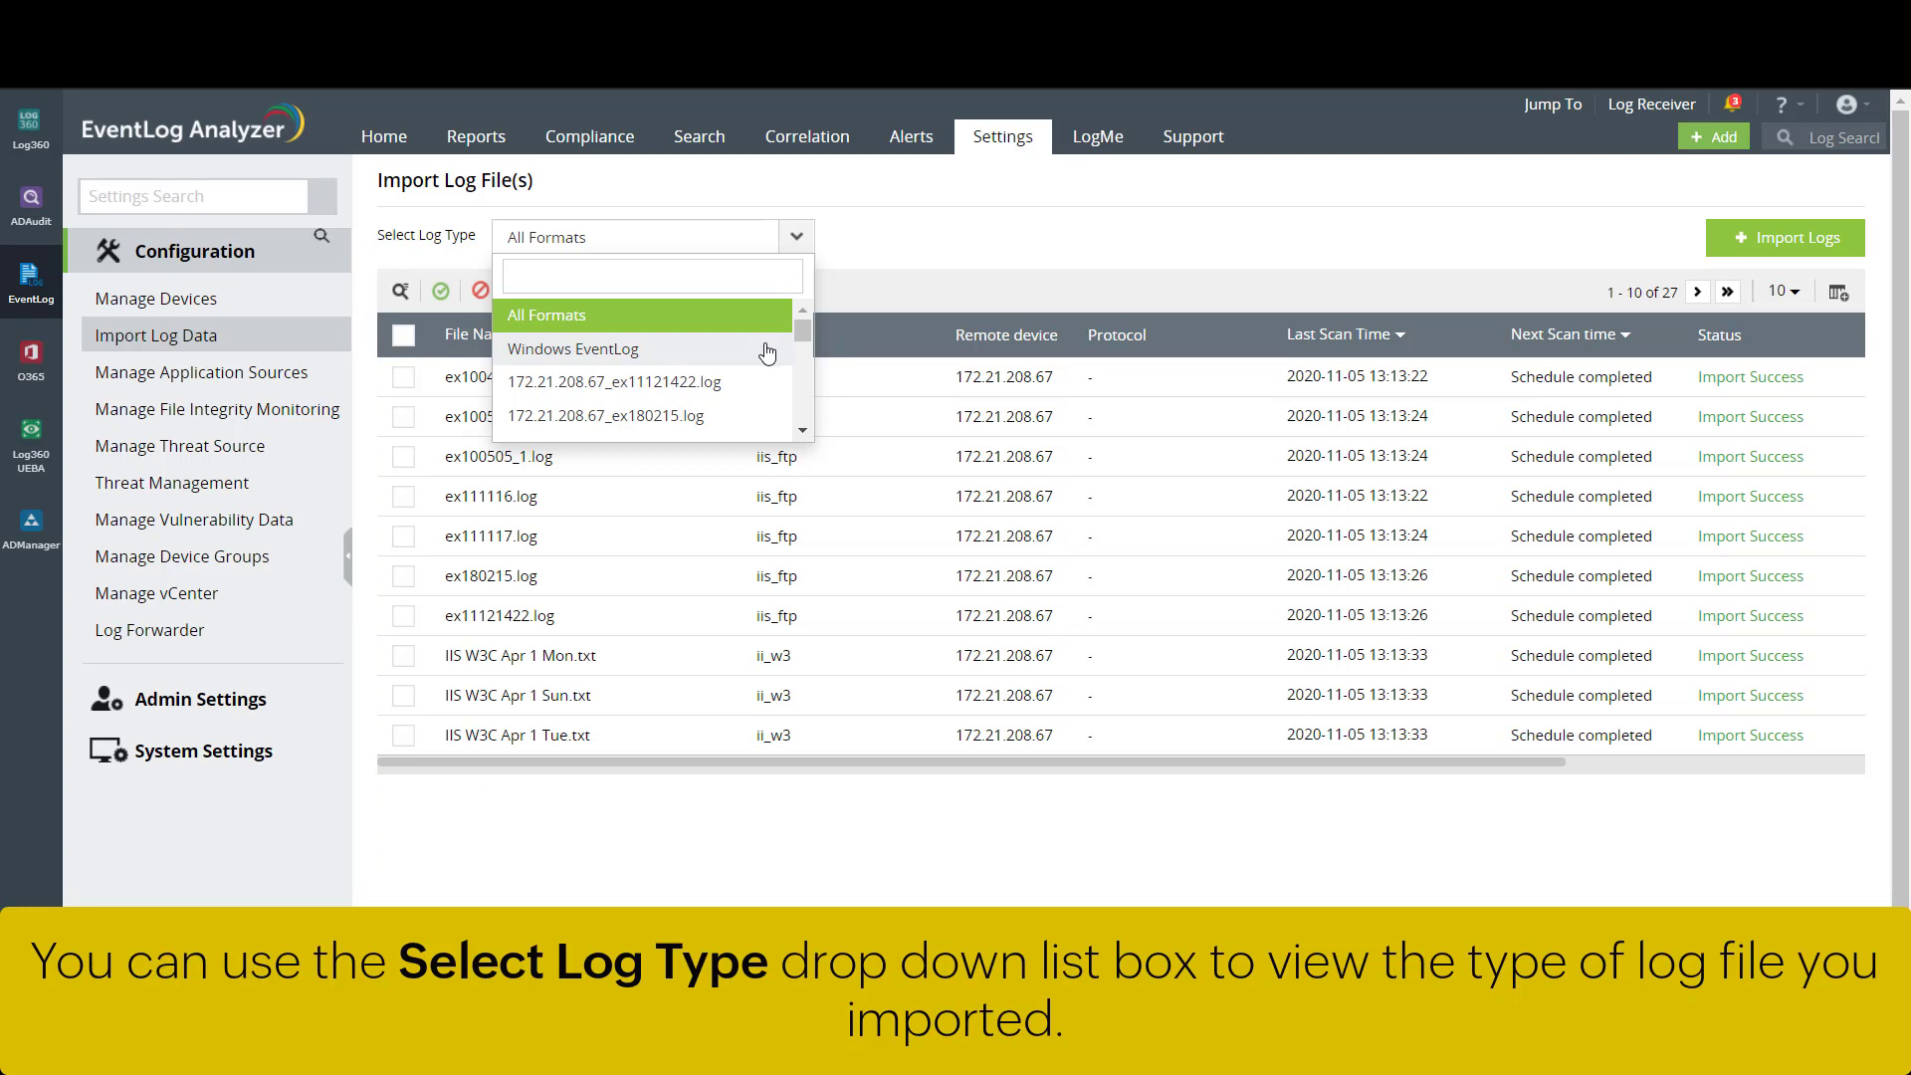
scroll(766, 353, "down", 3)
scroll(766, 353, "down", 3)
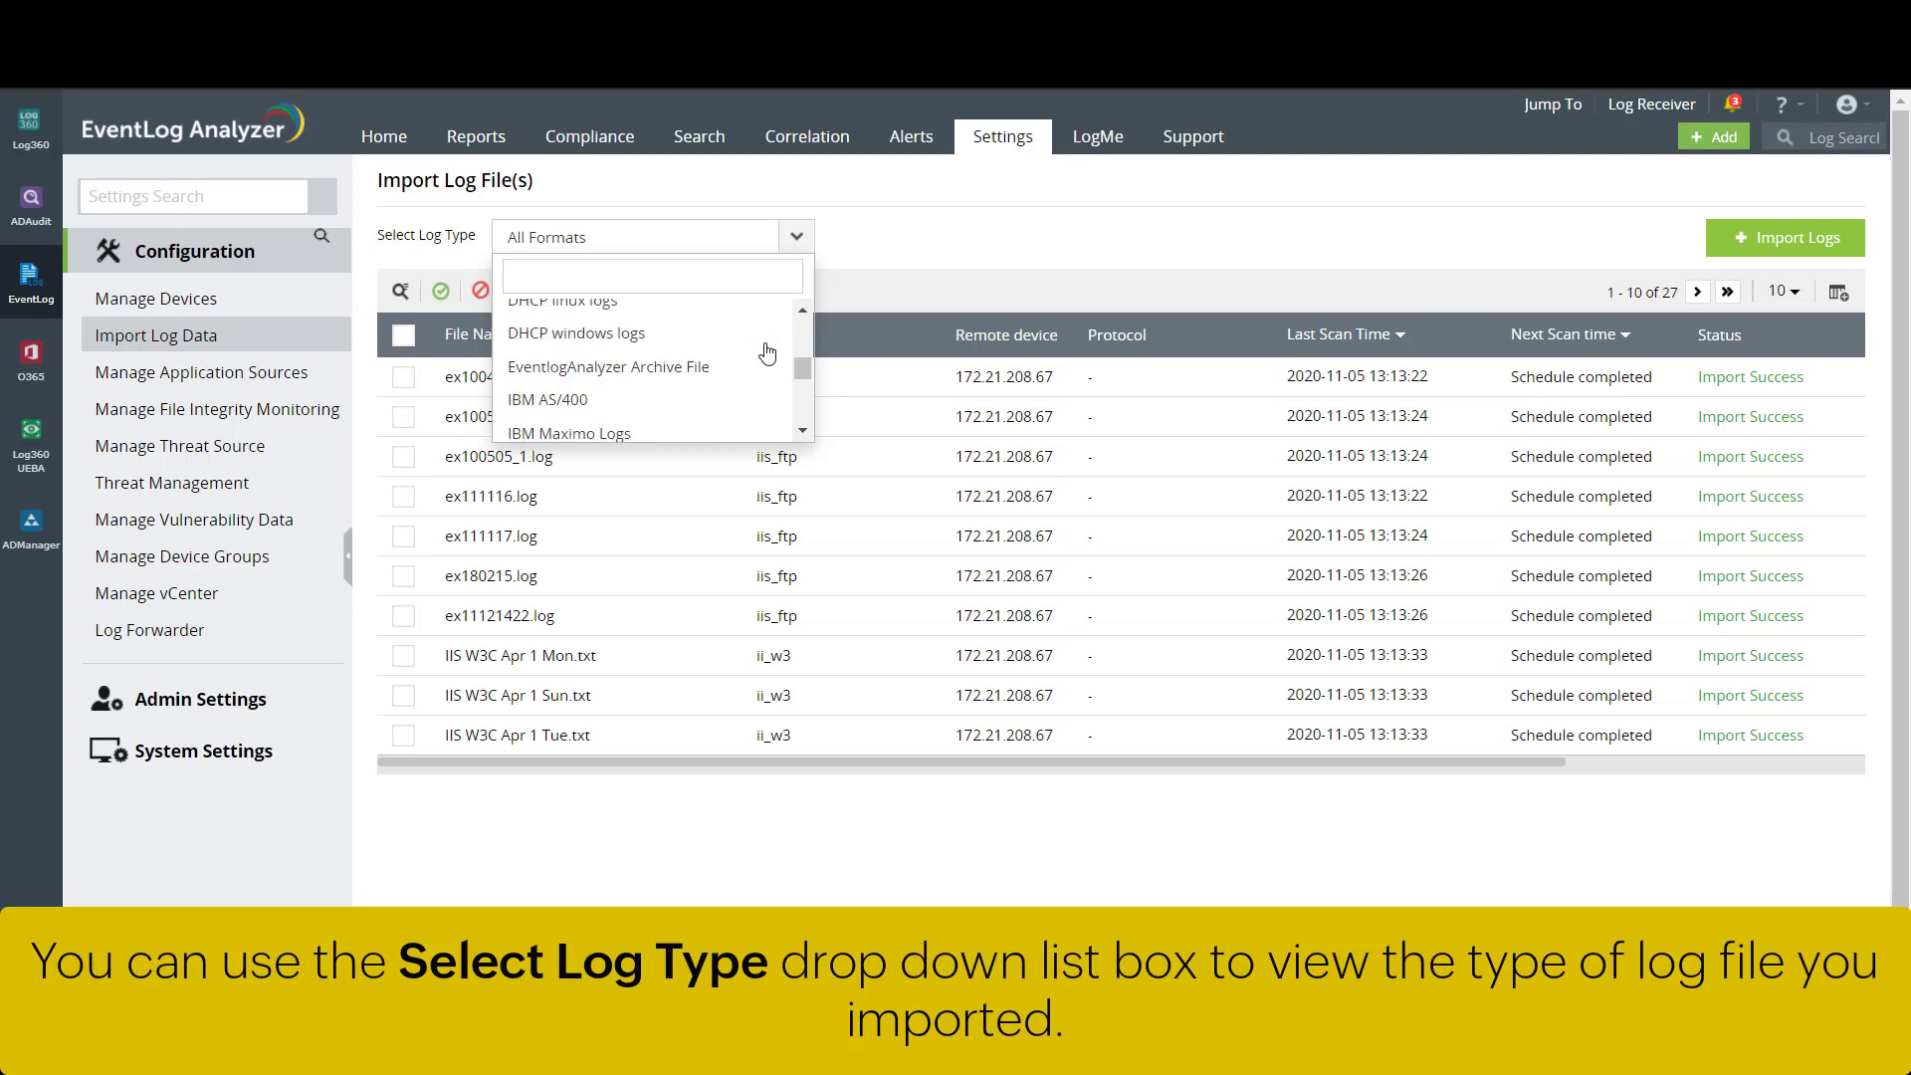
scroll(766, 354, "down", 3)
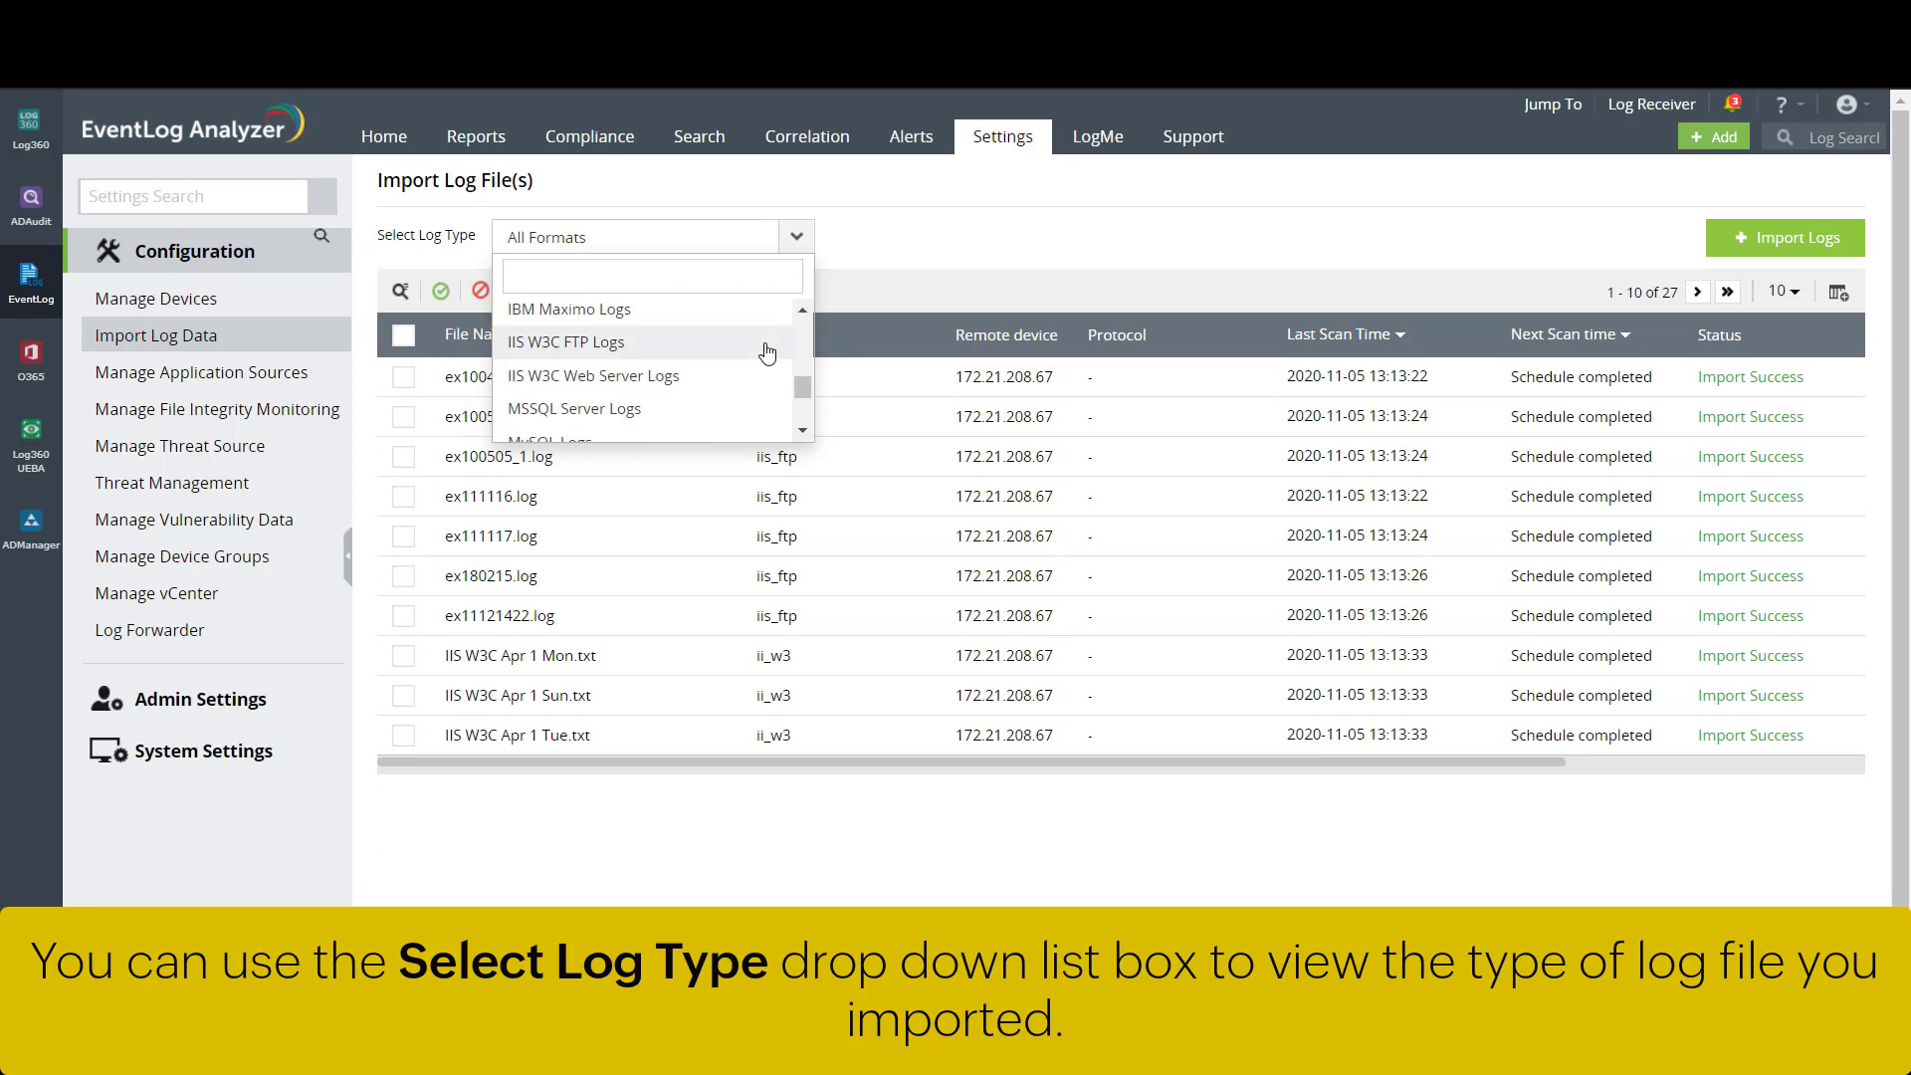
scroll(766, 353, "up", 3)
scroll(767, 353, "up", 5)
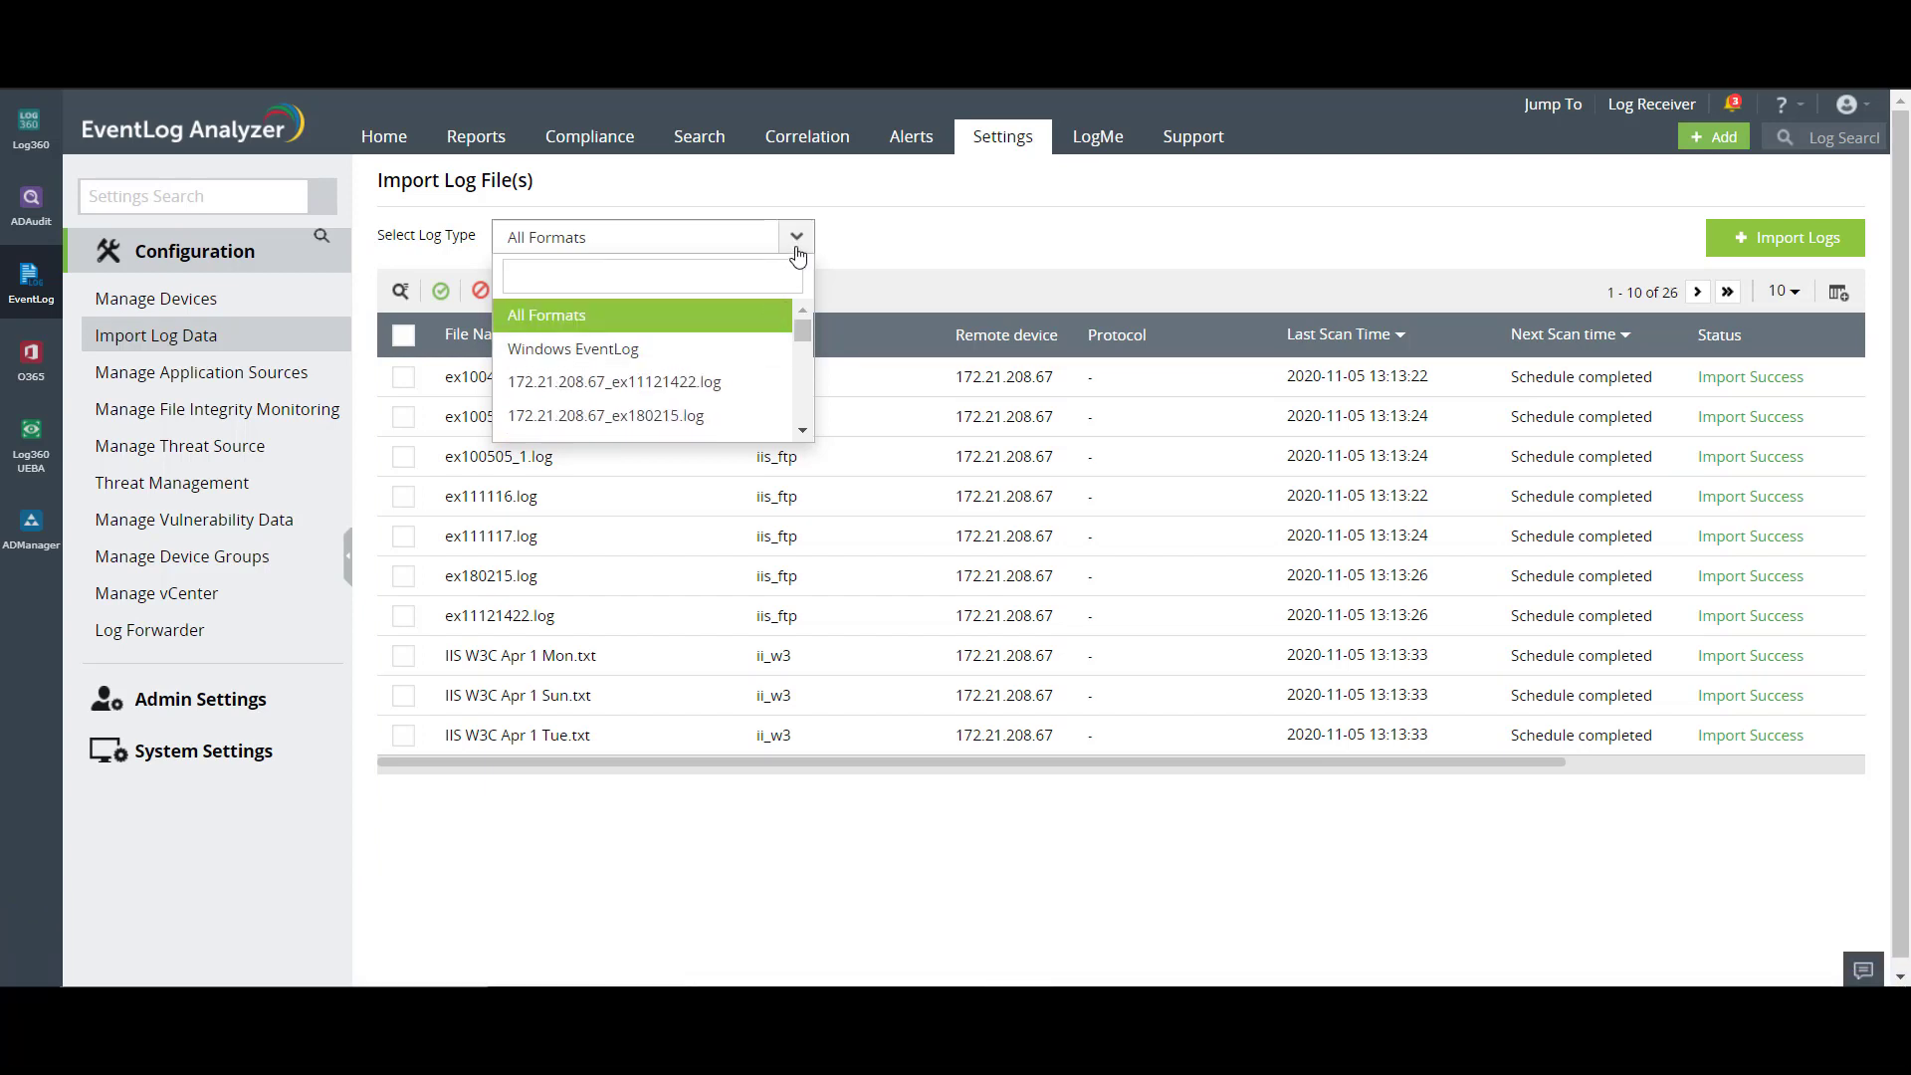
left_click(797, 256)
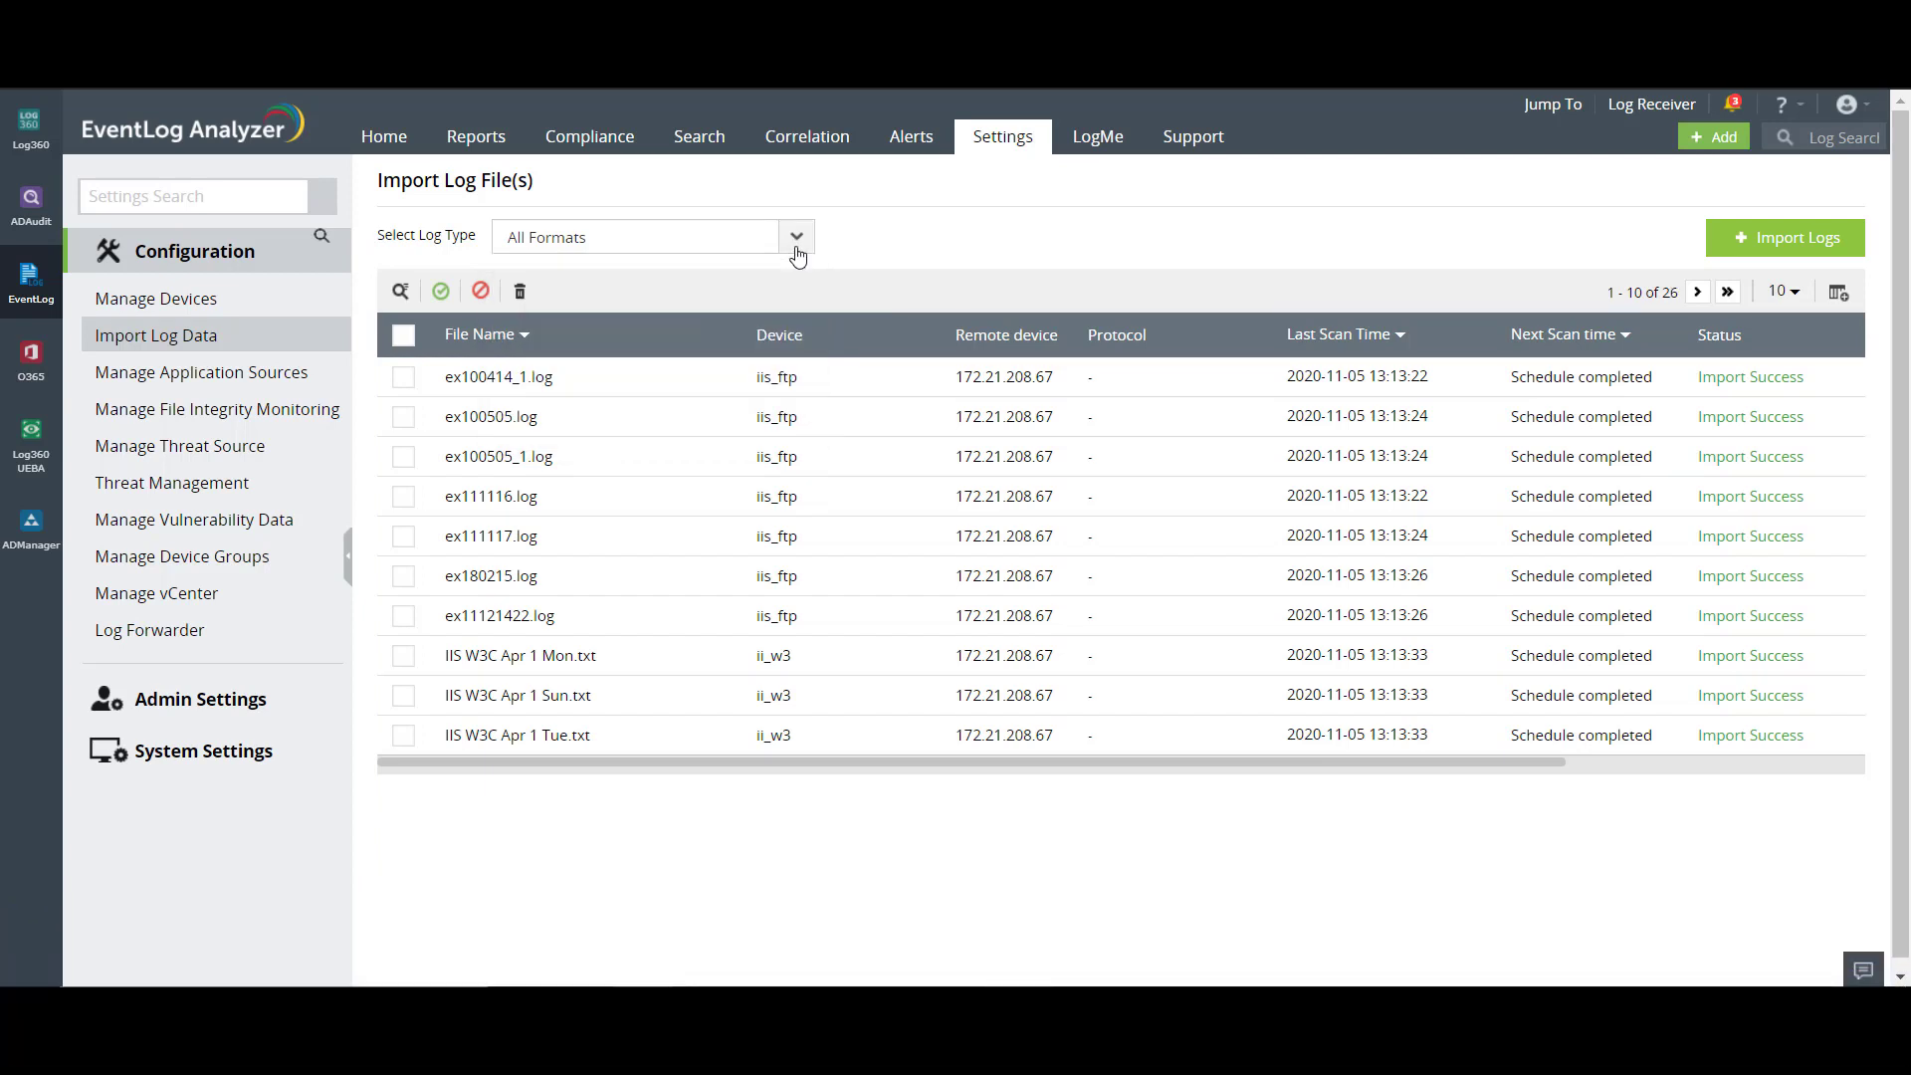
- Page forward to imported files 21-26 of 26 and open the access_log summary report
left_click(1696, 293)
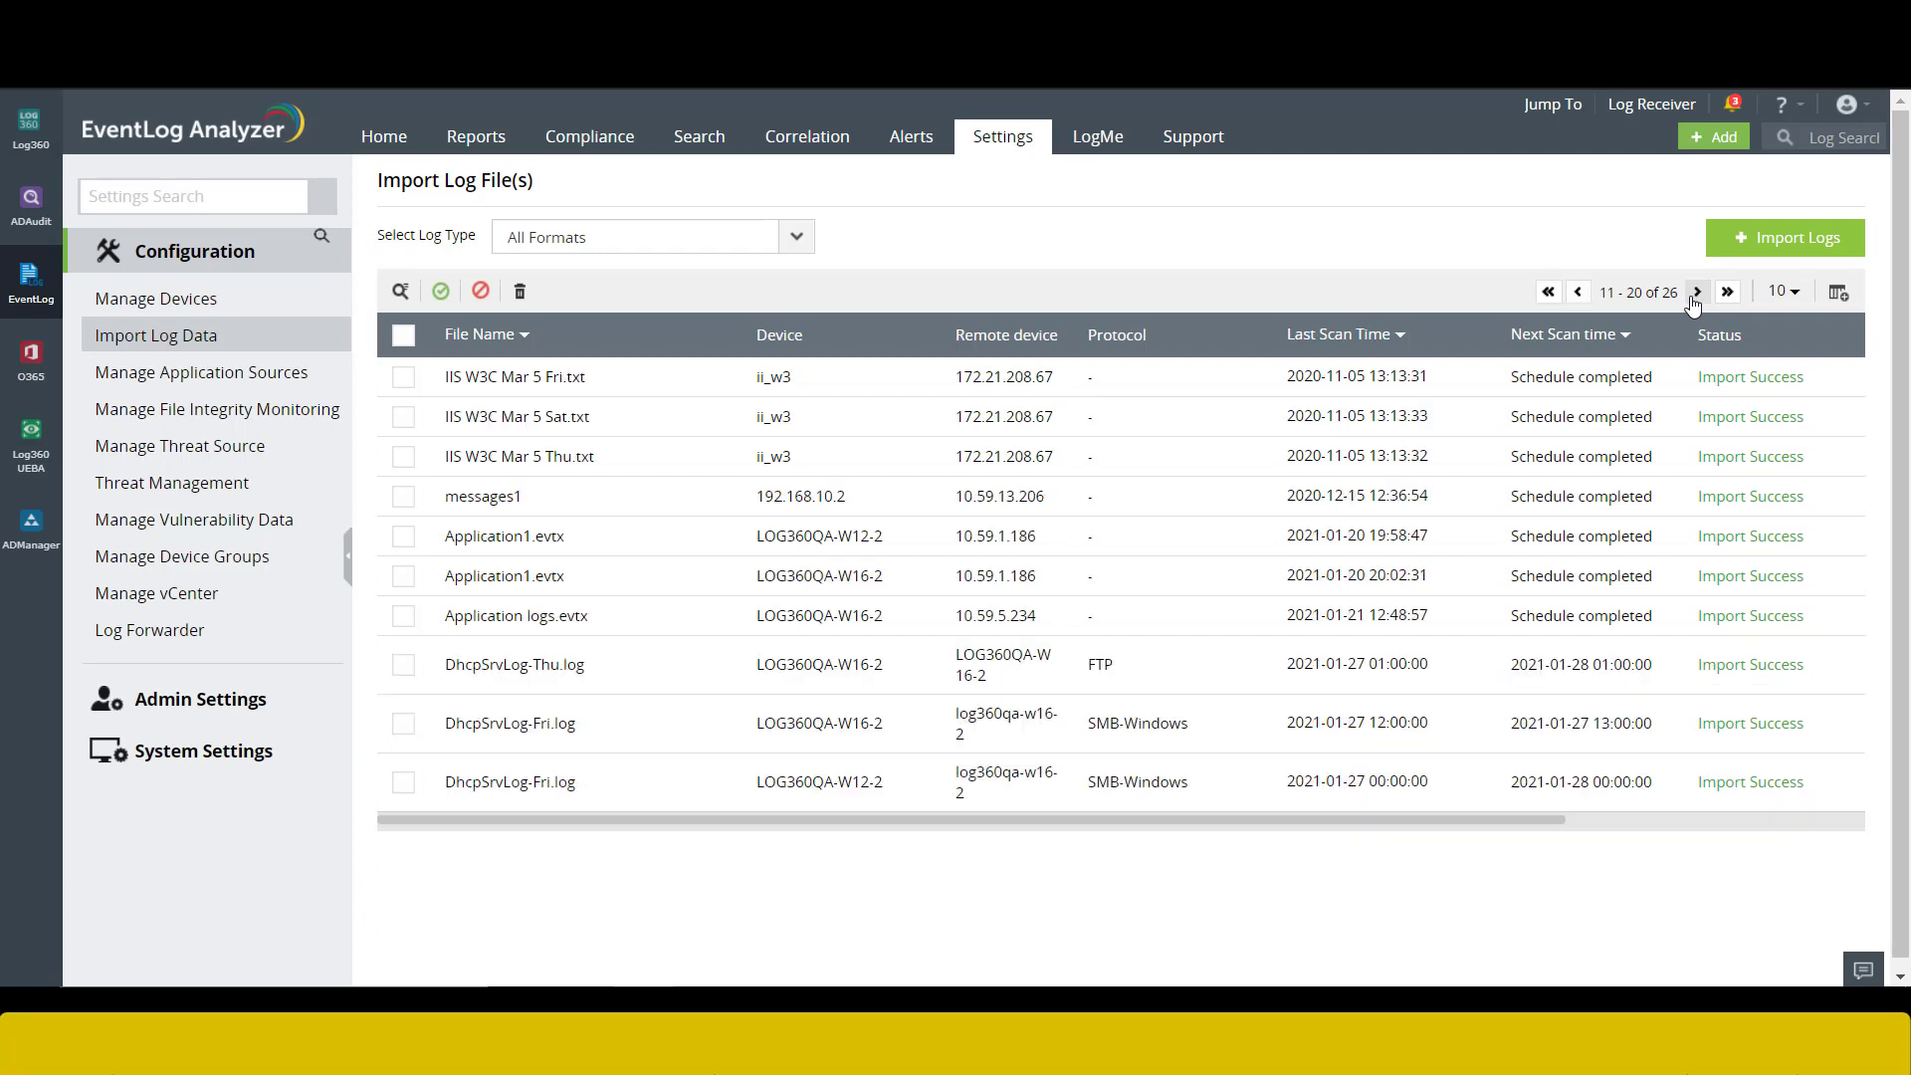
left_click(1695, 293)
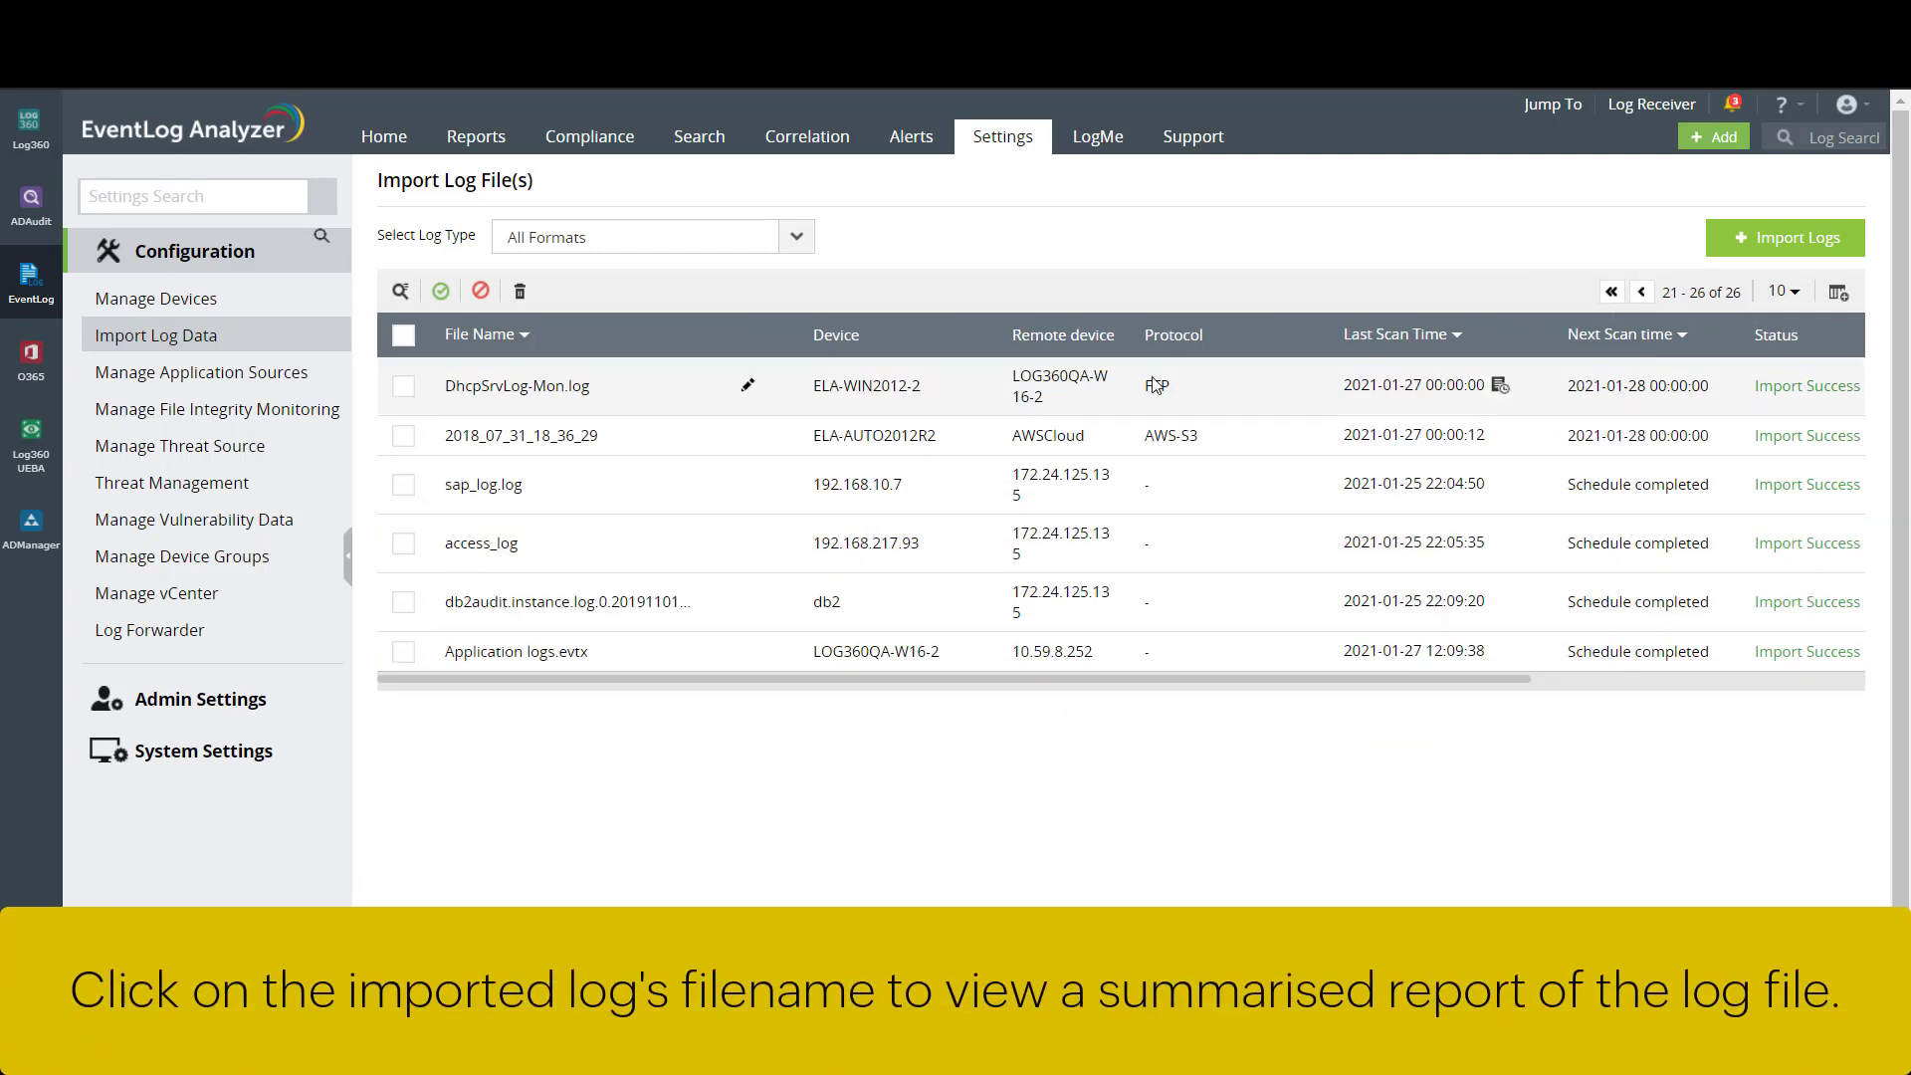
left_click(496, 554)
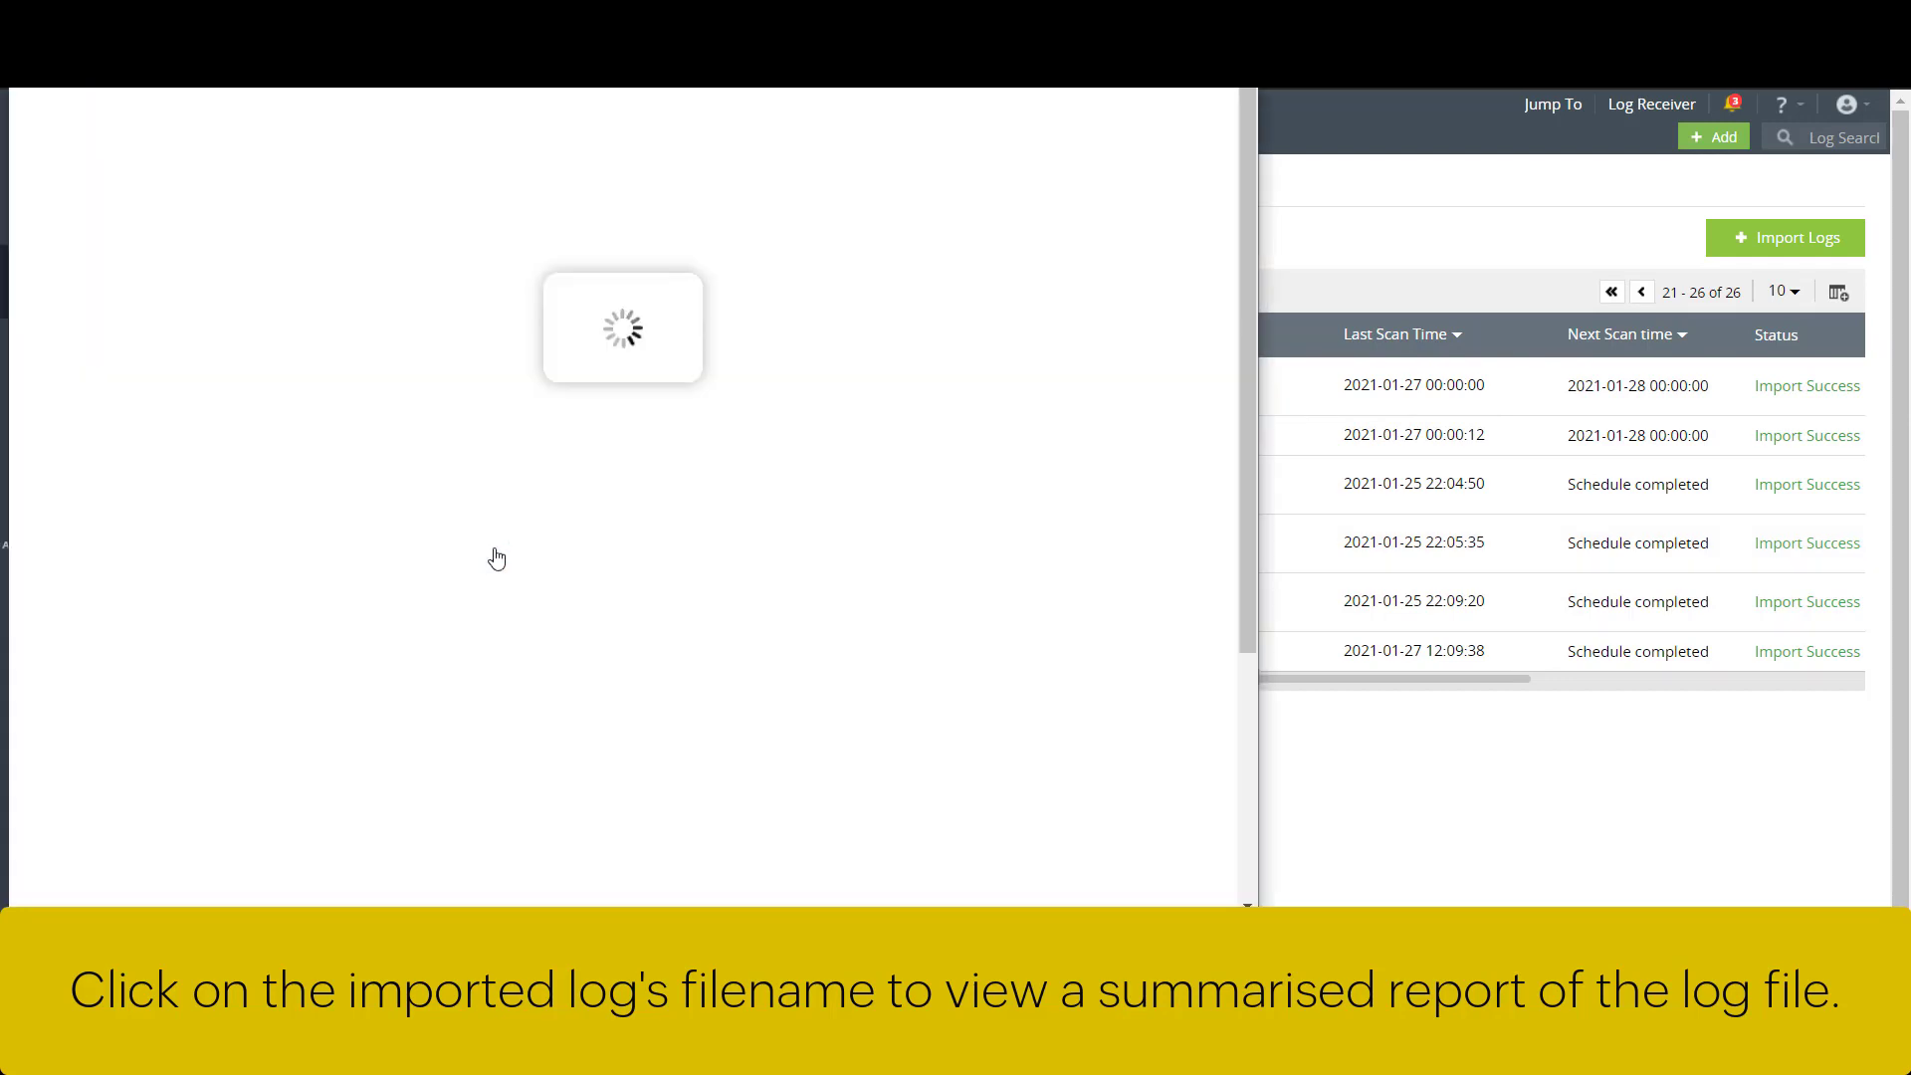